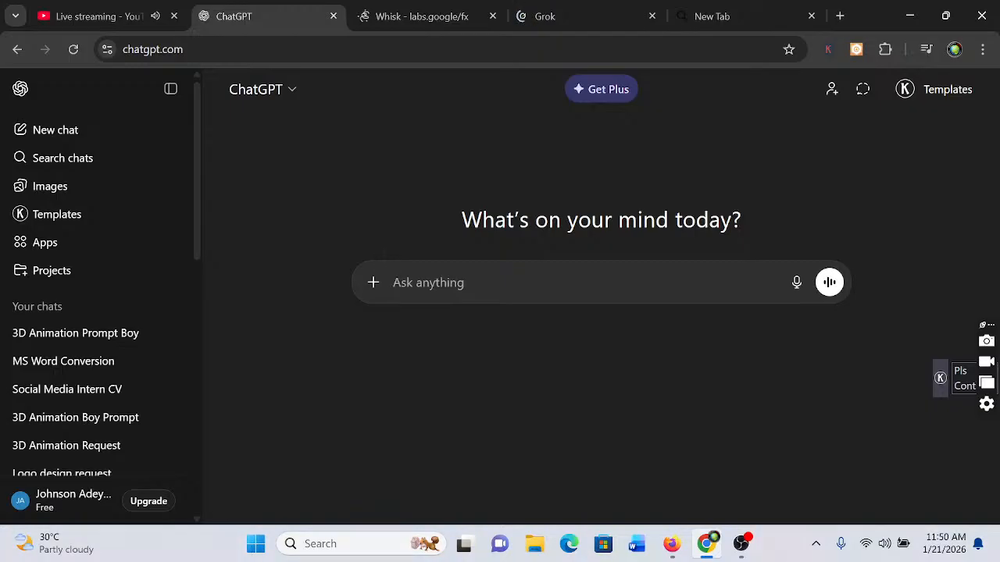
Send ChatGPT the request "give me a 2d animation image prompt of a girl coming from school"
type("gin")
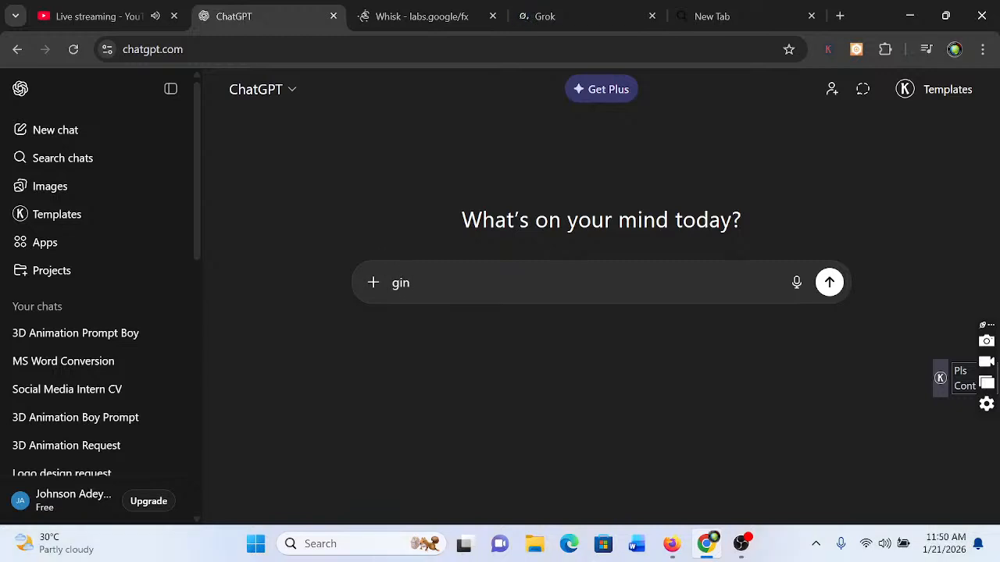
key("BackSpace")
type("ve me a ")
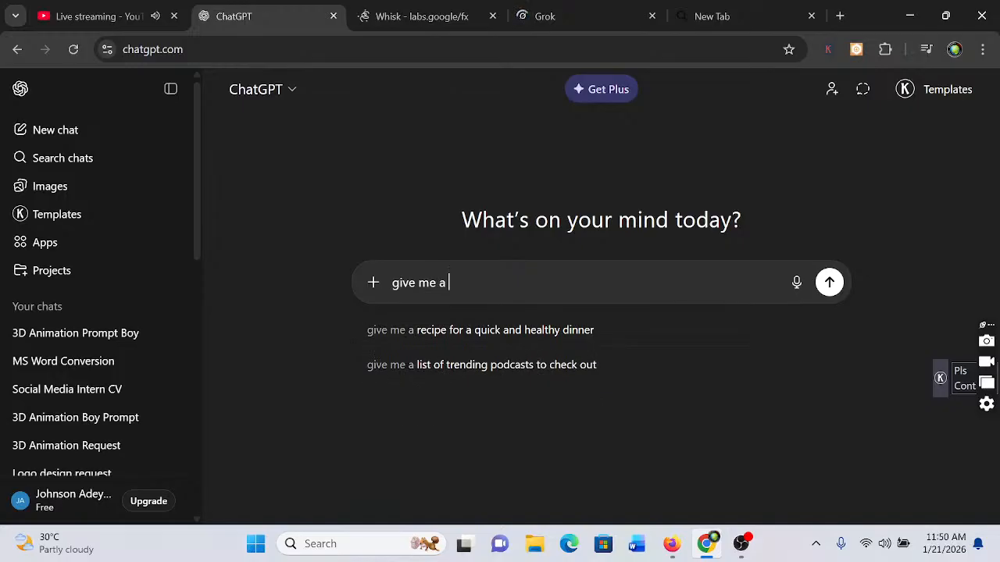
type("2d an")
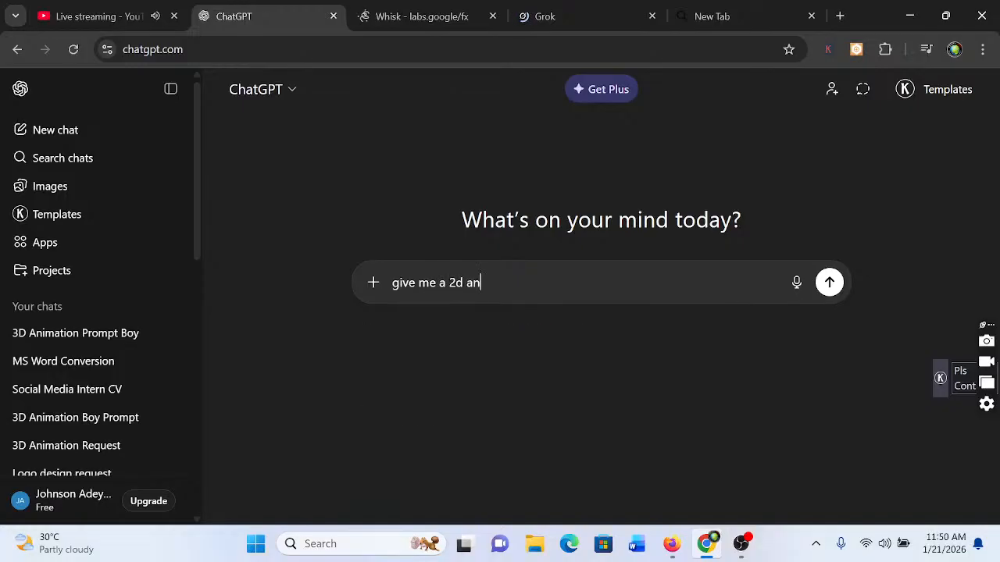
type("imation")
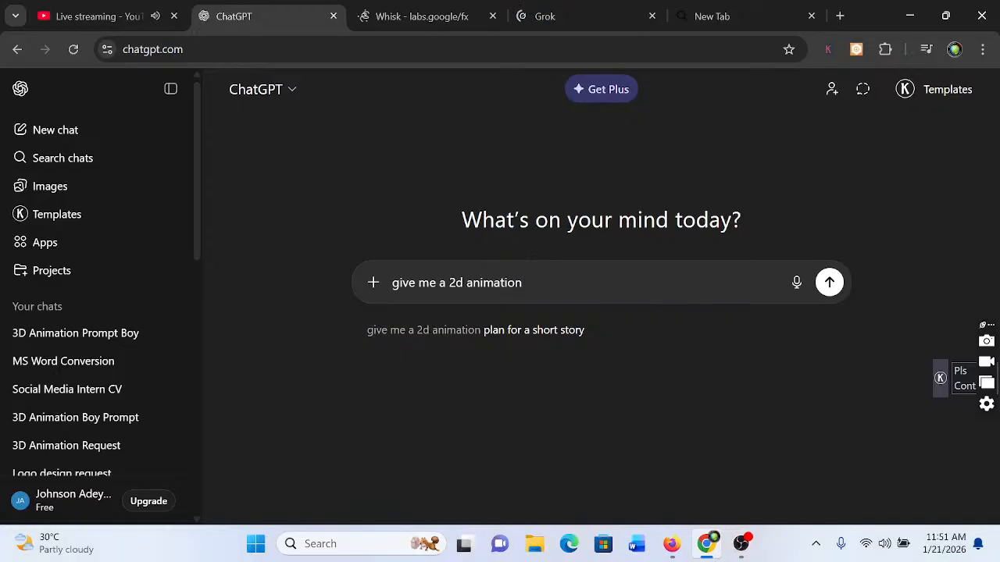
type("image")
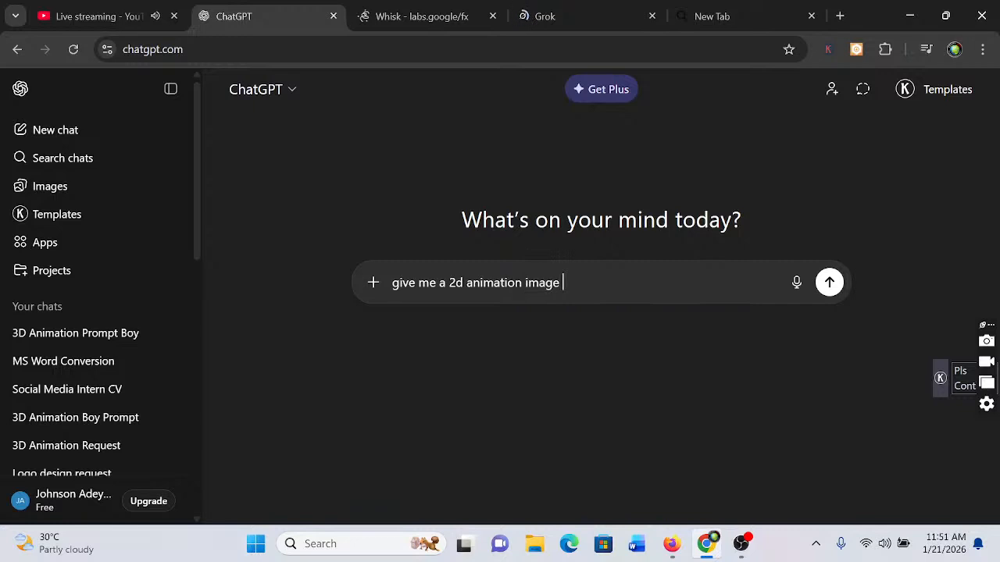
type(" prompt of a girl")
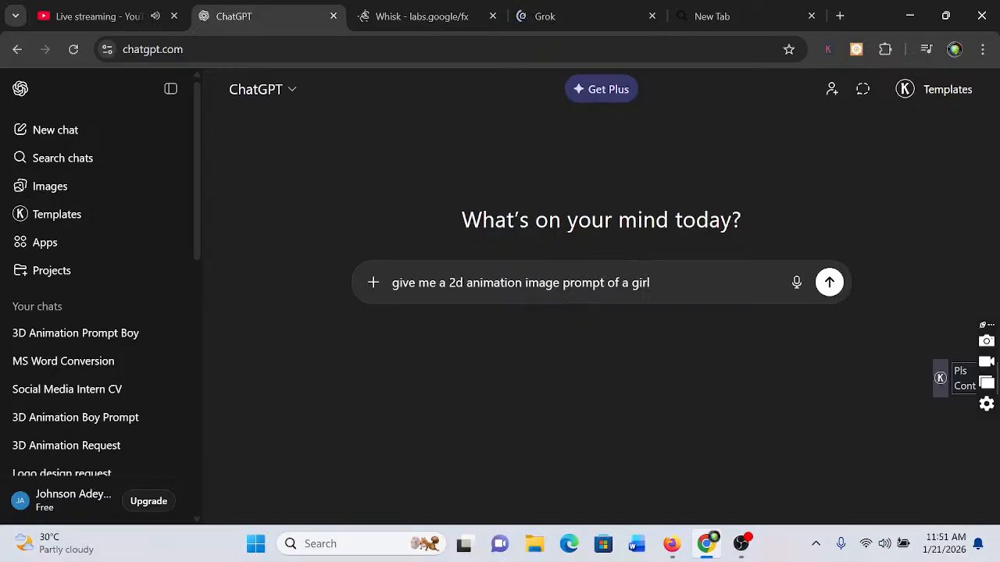
type(" coming from")
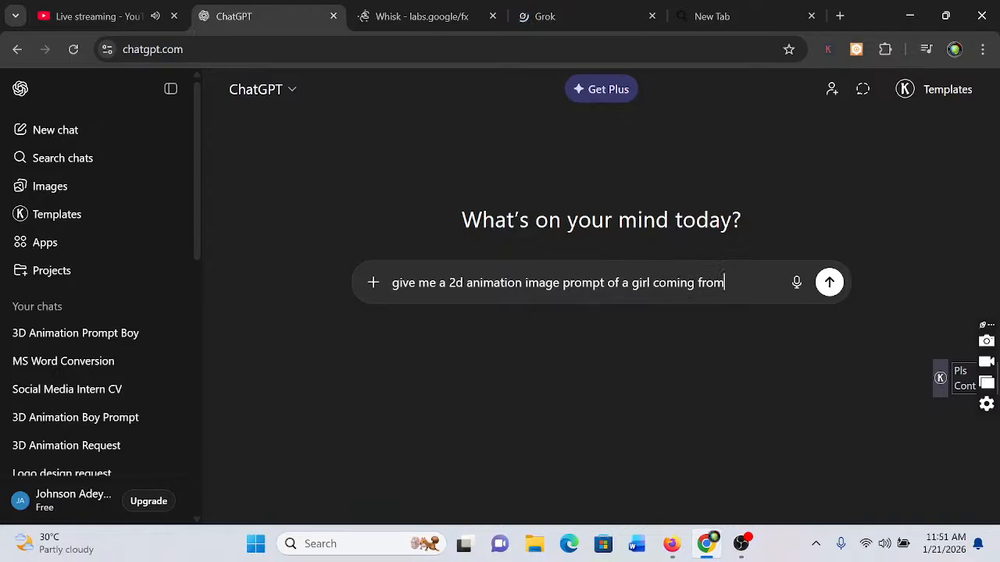
type(" school")
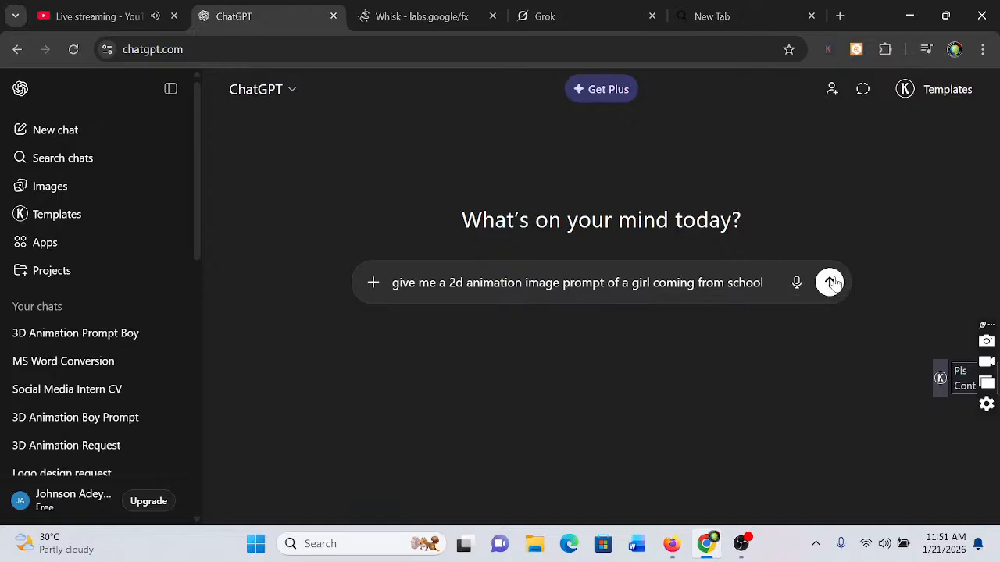
left_click(831, 283)
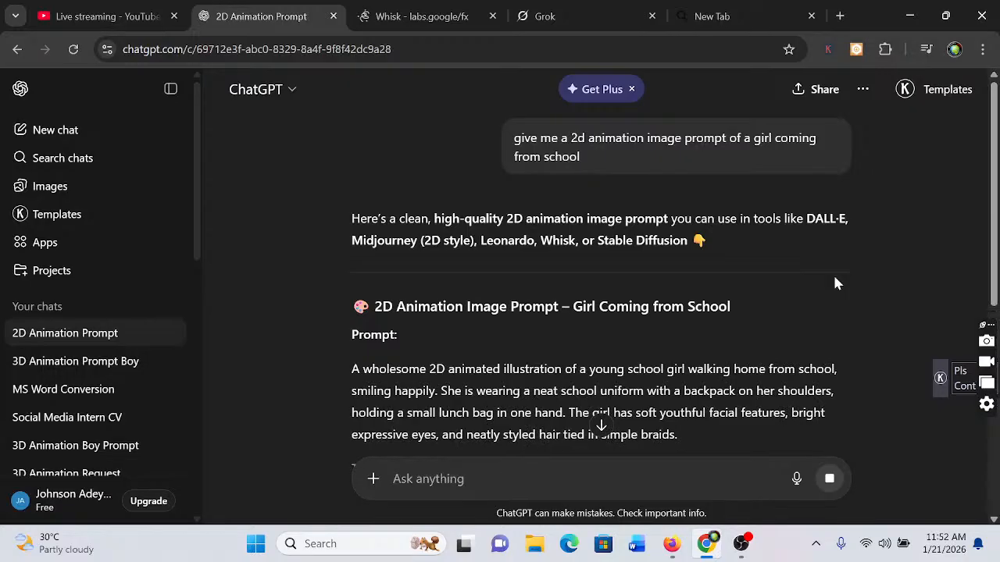
Copy the three paragraphs of the generated image prompt, from "A wholesome 2D animated illustration" to "wholesome and positive mood."
scroll(834, 284, "down", 3)
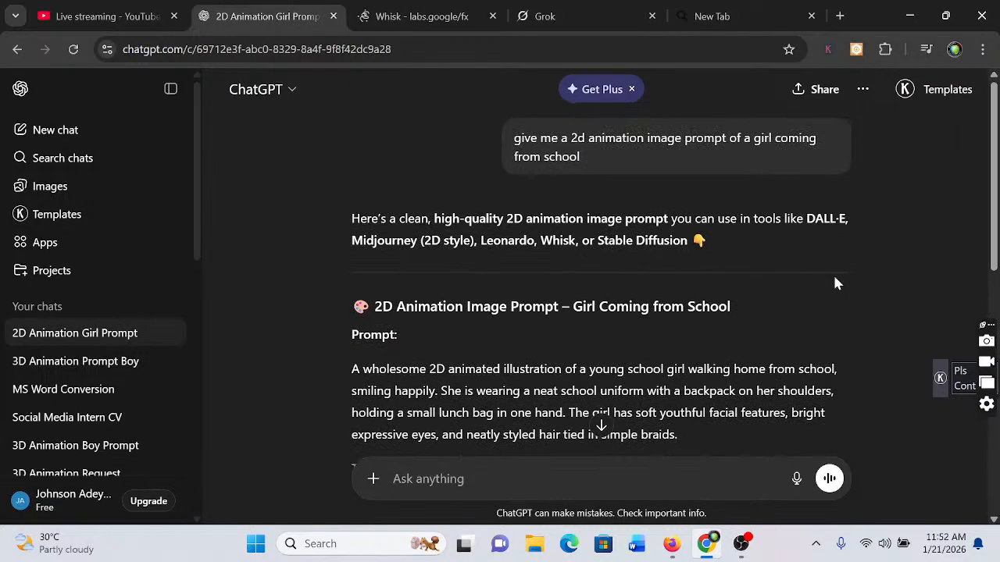
scroll(834, 278, "down", 1)
scroll(834, 278, "up", 4)
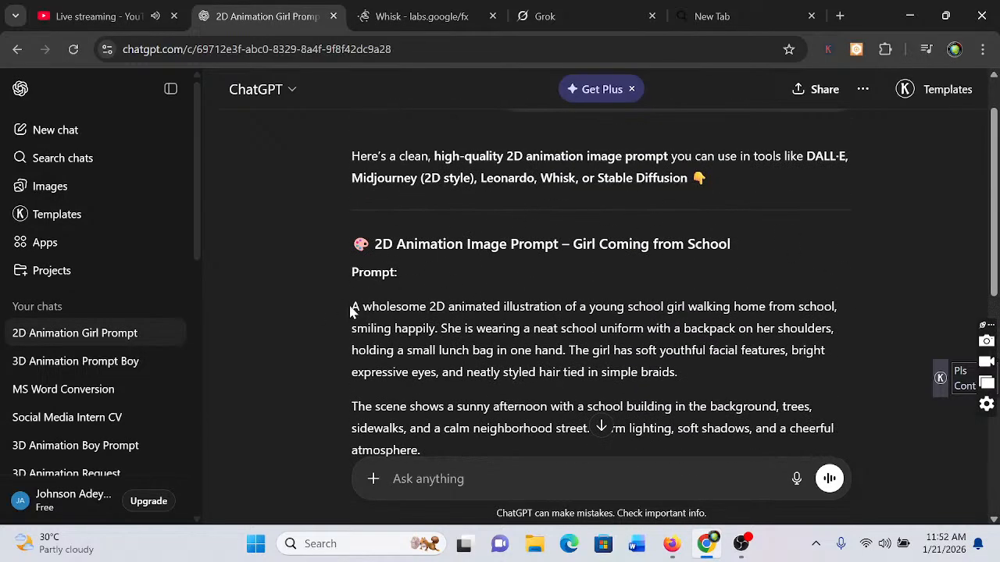
left_click_drag(351, 306, 498, 451)
left_click_drag(578, 455, 835, 376)
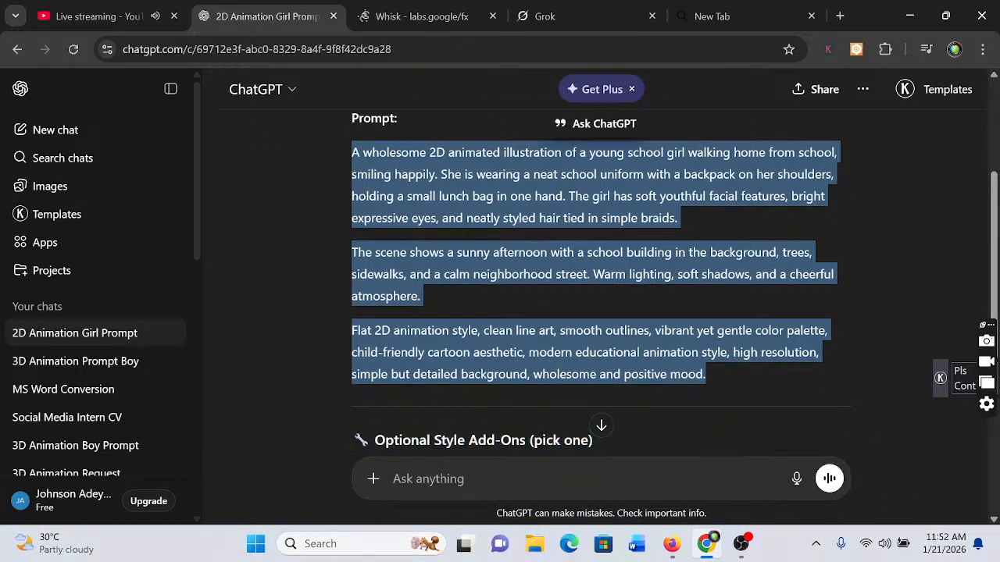
right_click(264, 161)
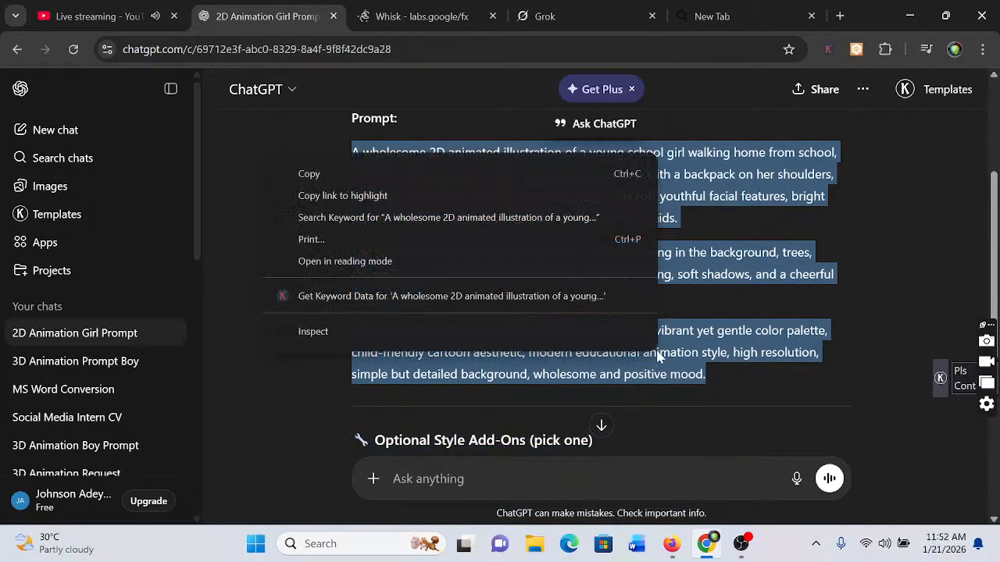
left_click(324, 174)
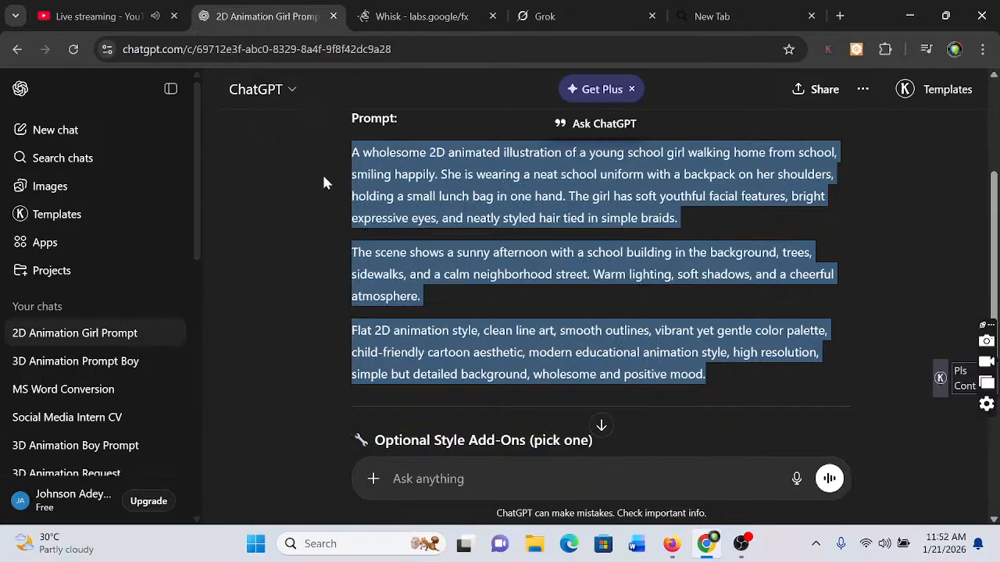
Switch to Whisk and generate a subject image from the copied school girl prompt, entered as text
left_click(416, 20)
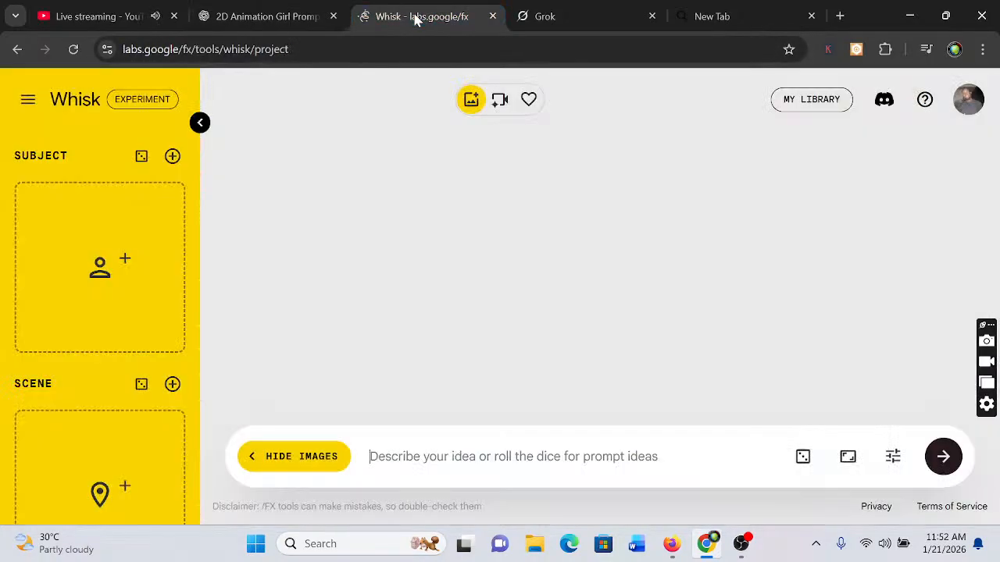
mouse_move(156, 223)
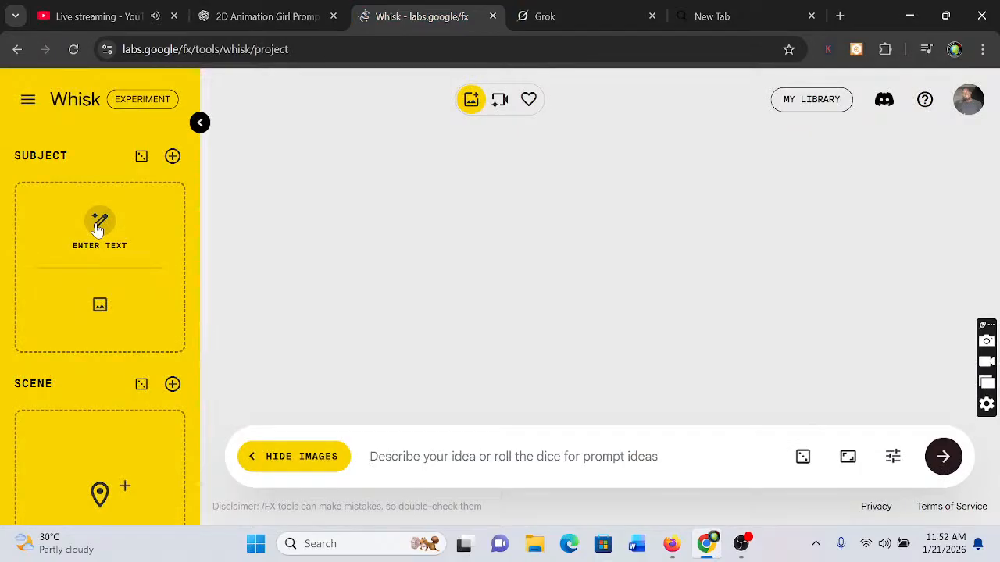
left_click(199, 124)
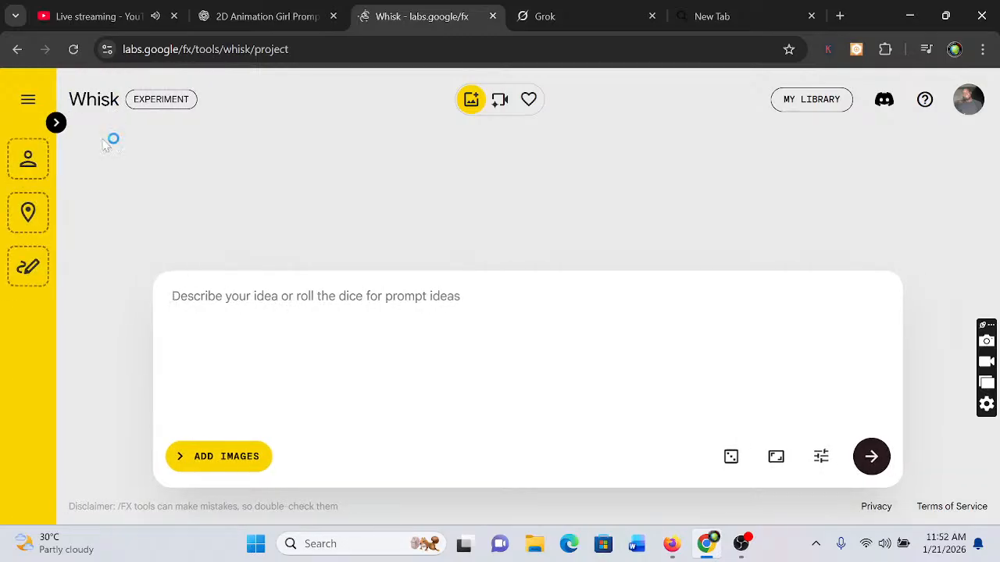
left_click(57, 123)
mouse_move(89, 296)
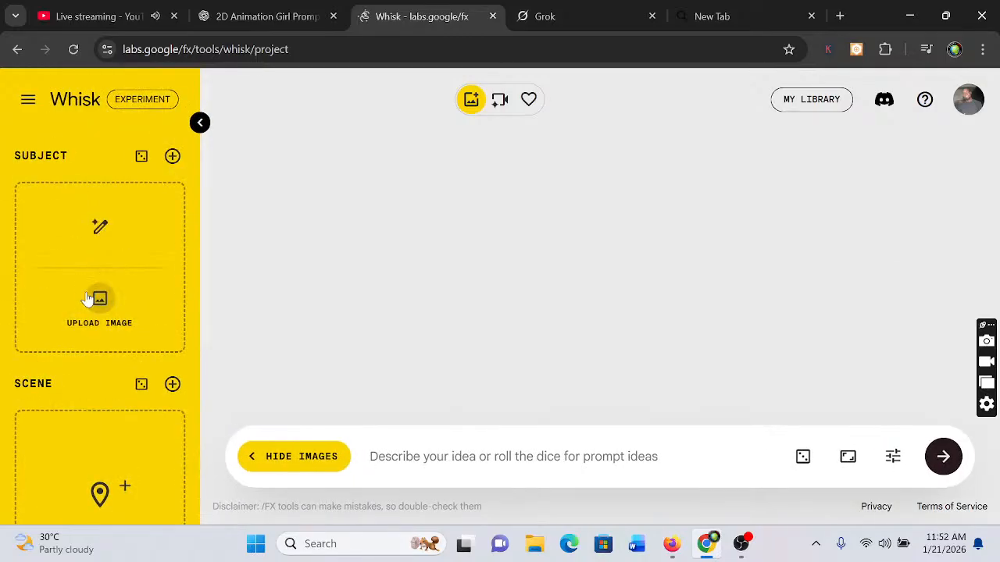
left_click(99, 228)
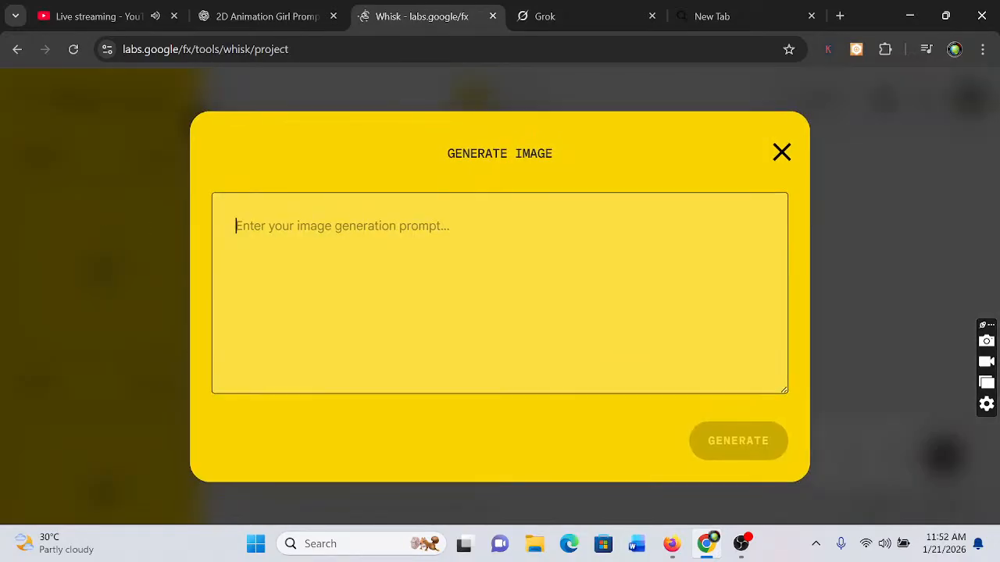
key("ctrl+v")
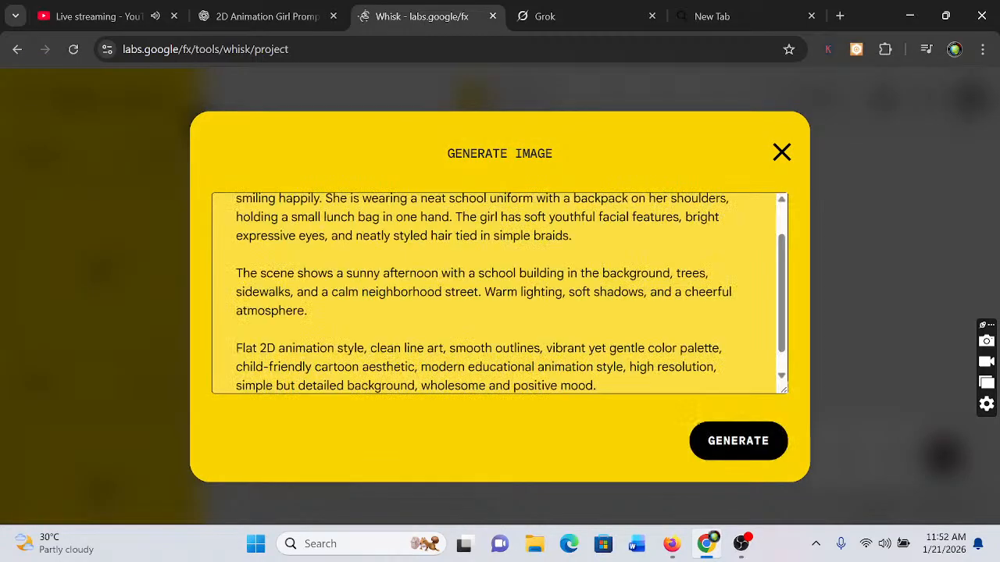
left_click(735, 442)
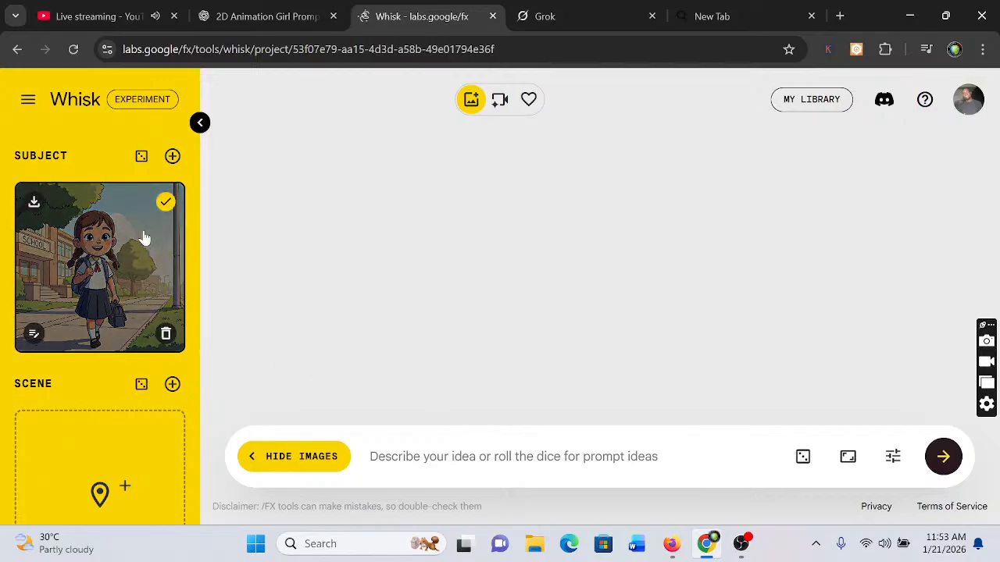
mouse_move(88, 268)
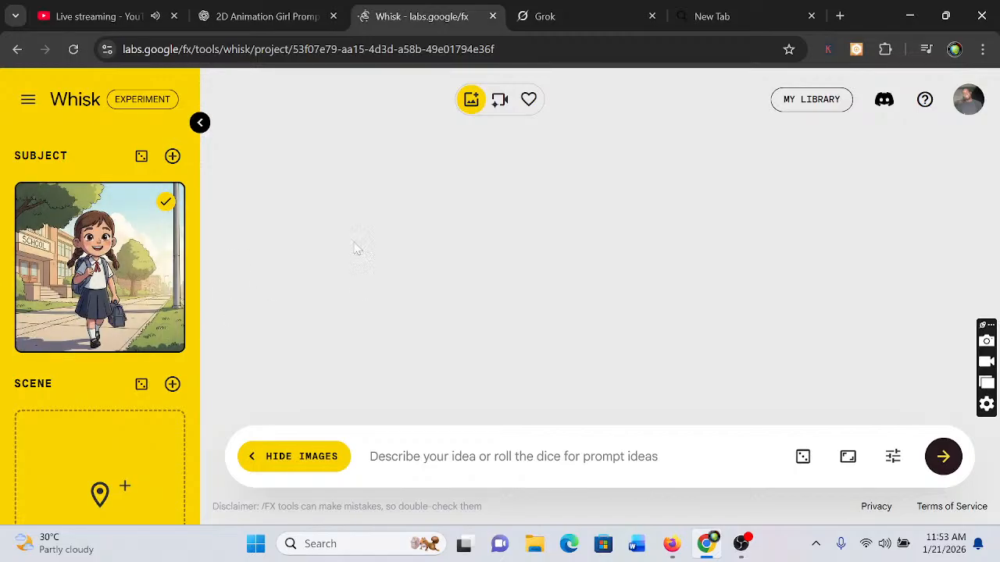
Switch to the YouTube Studio live stream and send the chat message "can you hear me?"
left_click(237, 17)
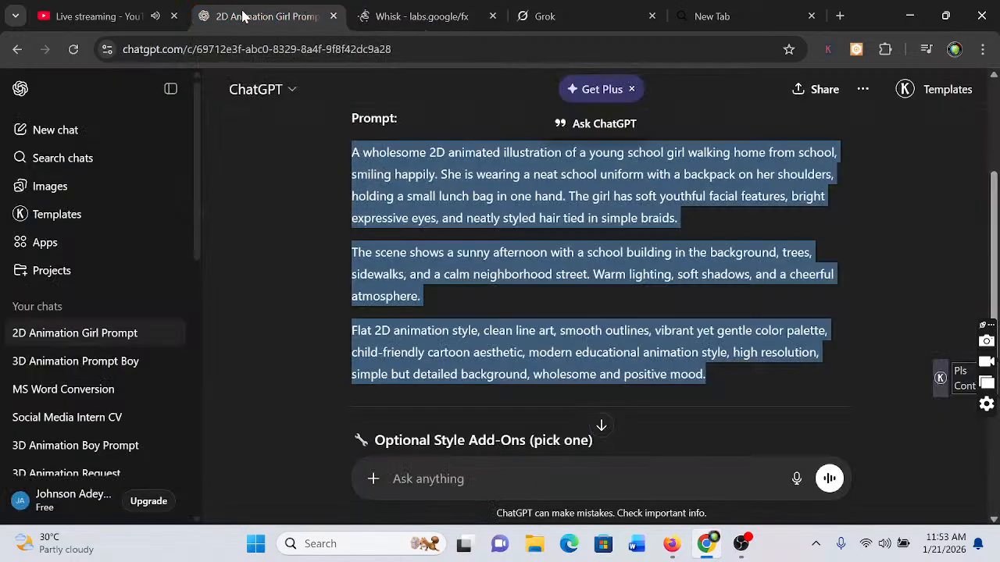
left_click(87, 17)
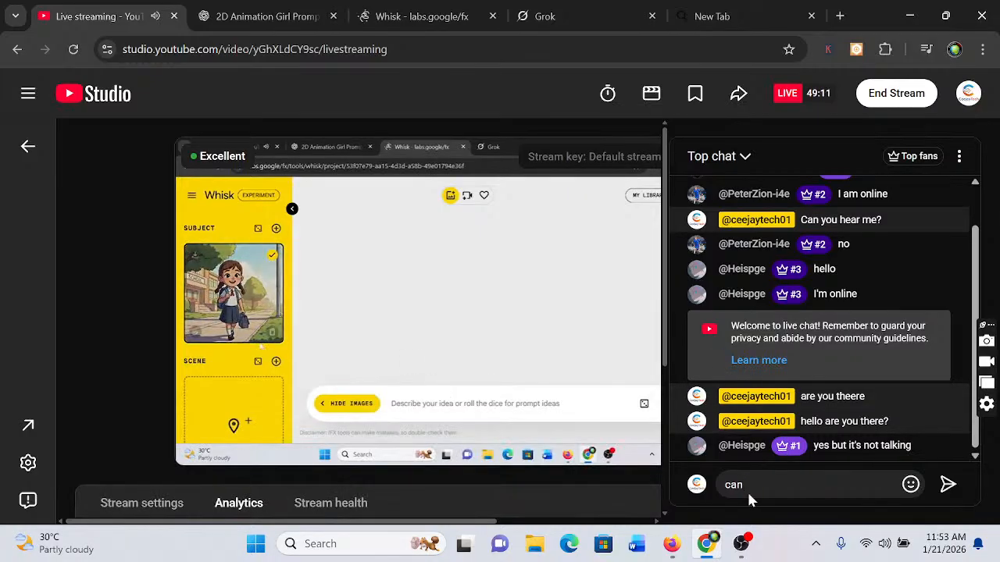
type("you")
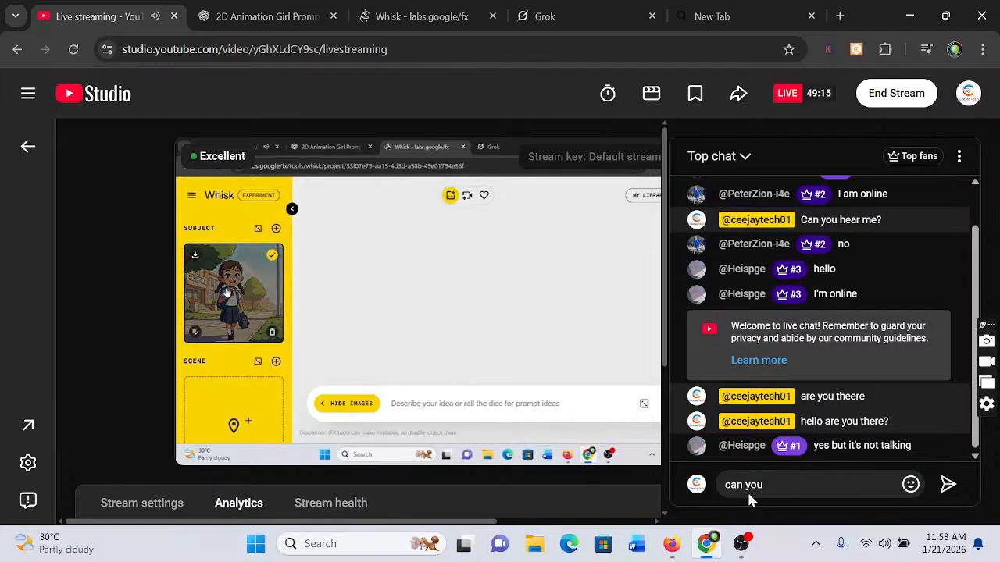
type(" hear me")
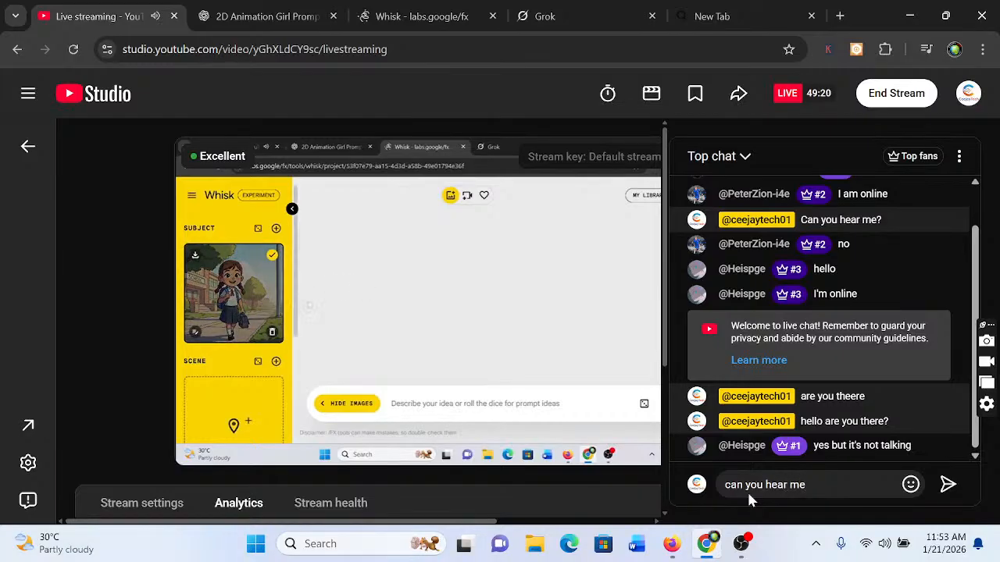
type("?")
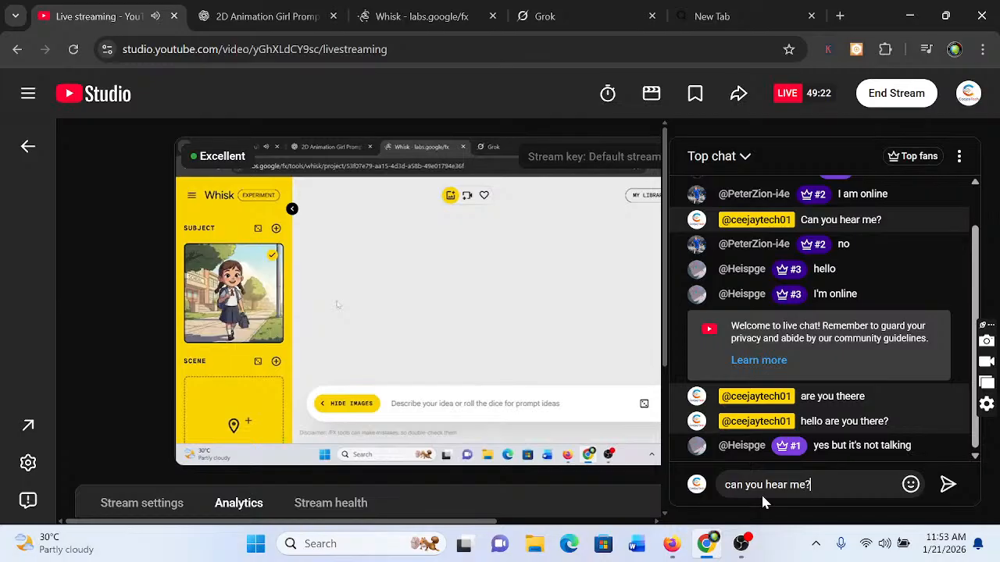
left_click(948, 486)
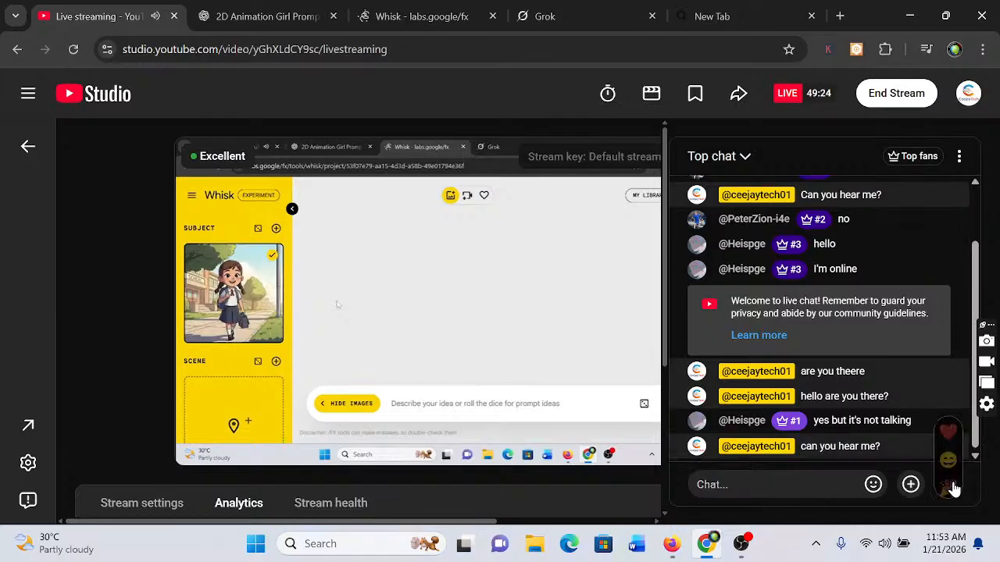
mouse_move(949, 486)
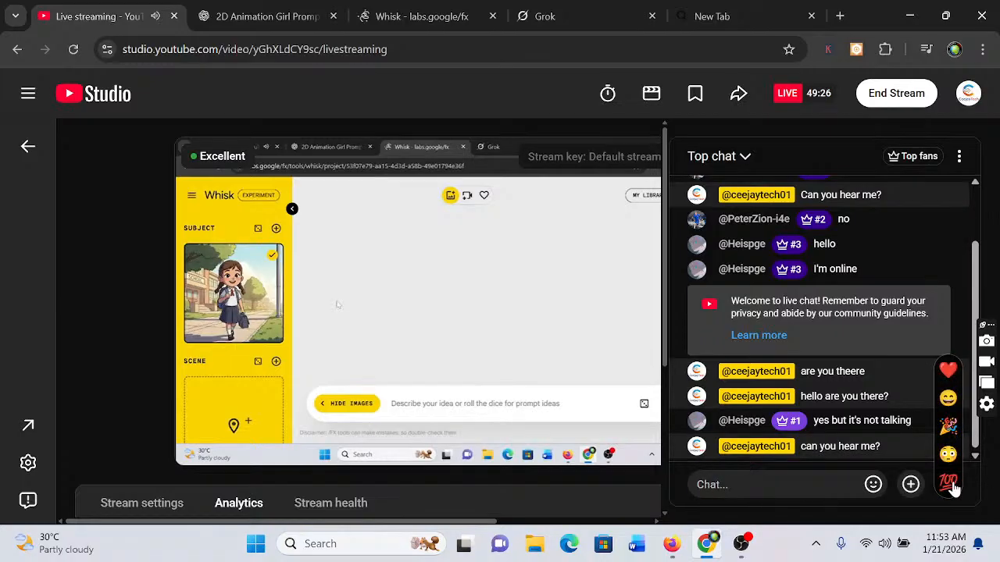
mouse_move(591, 357)
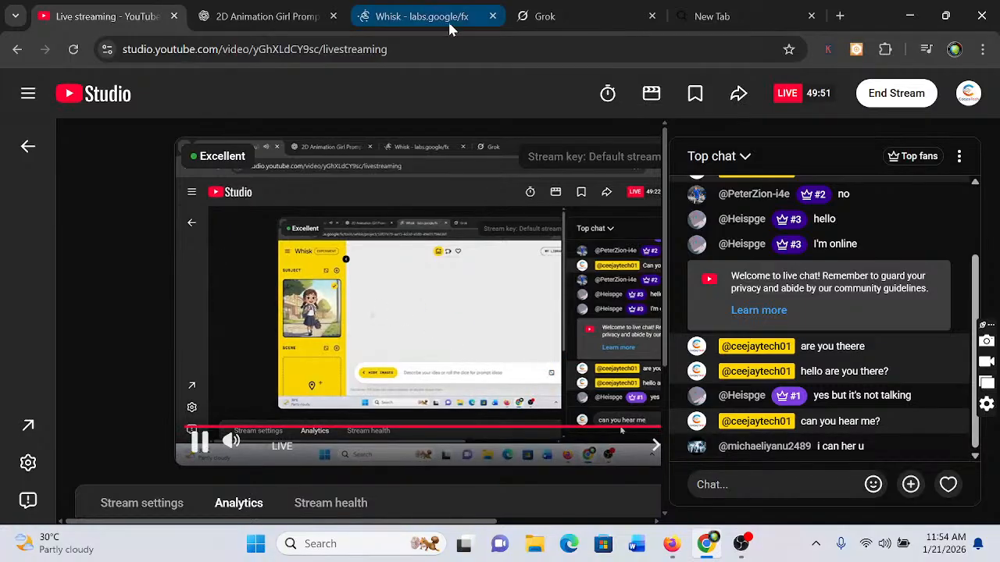
Switch to ChatGPT and send the request "give me an educational advice scripts and break it down to scenes"
left_click(412, 21)
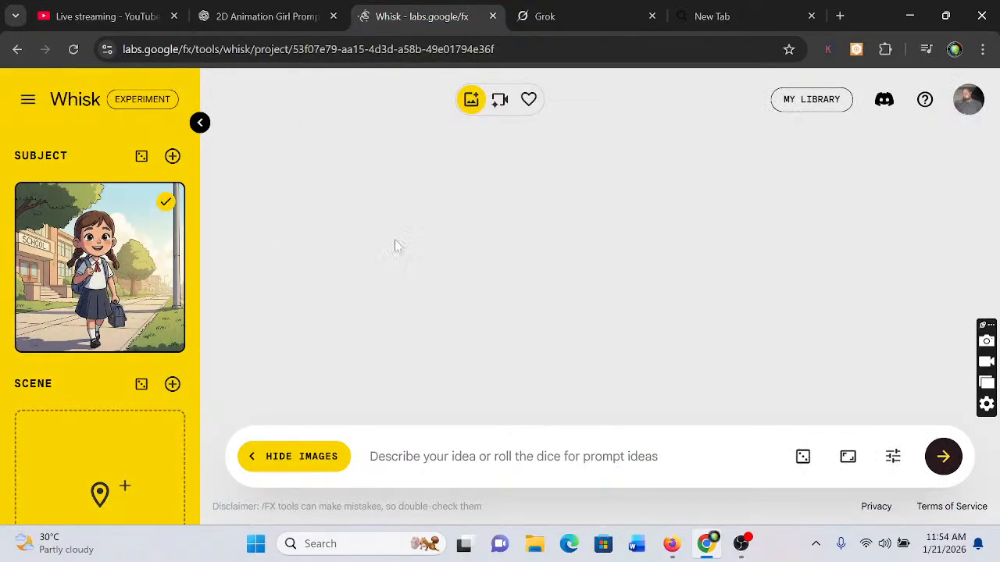
left_click(266, 17)
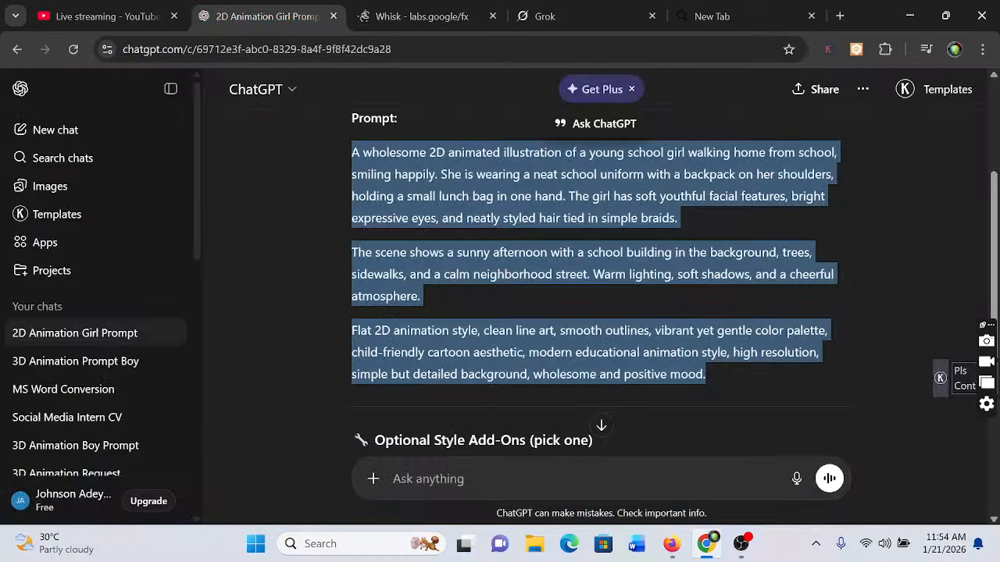
left_click(437, 479)
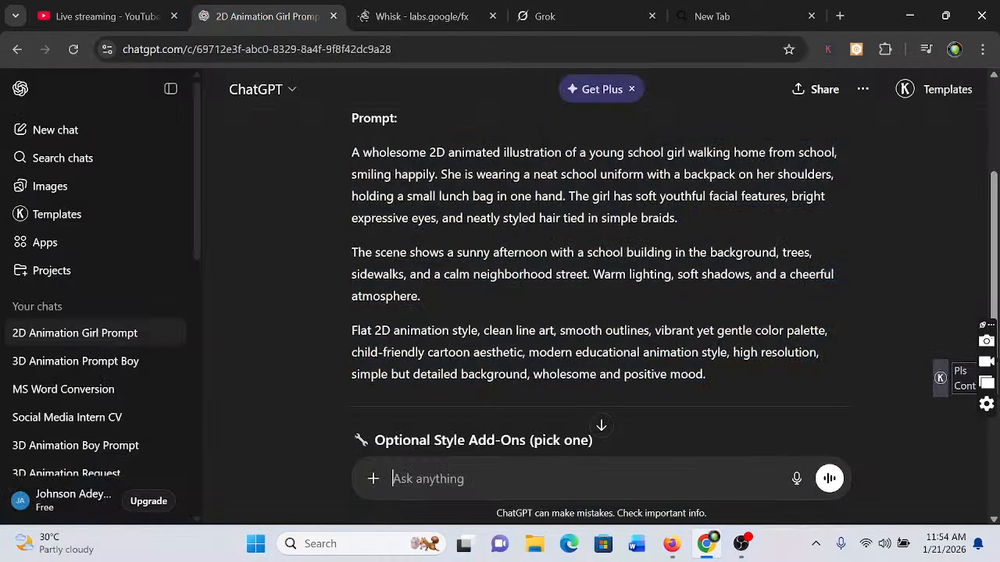
type("g")
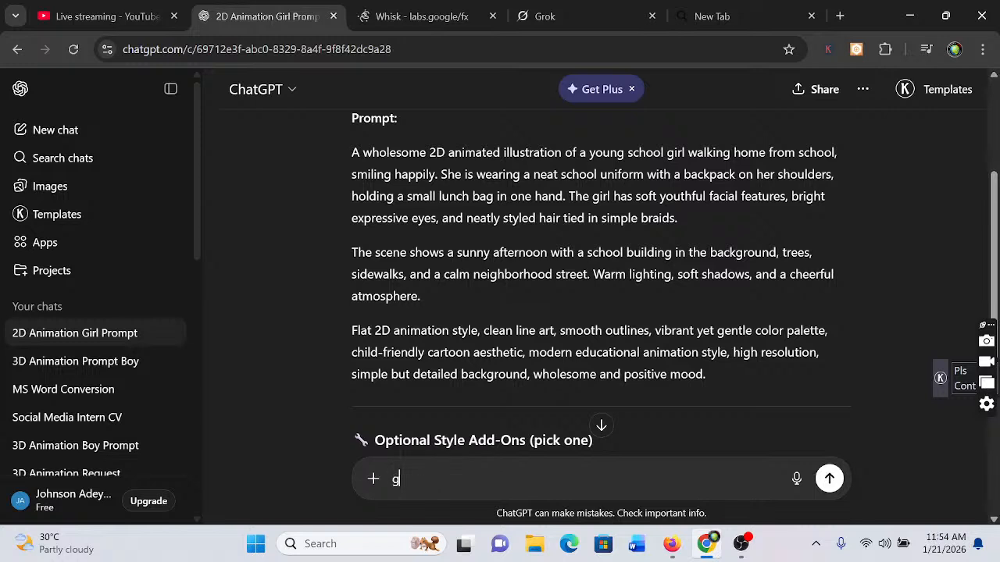
type("ive")
type("mwe")
key("BackSpace")
key("BackSpace")
type("e a")
type("n education")
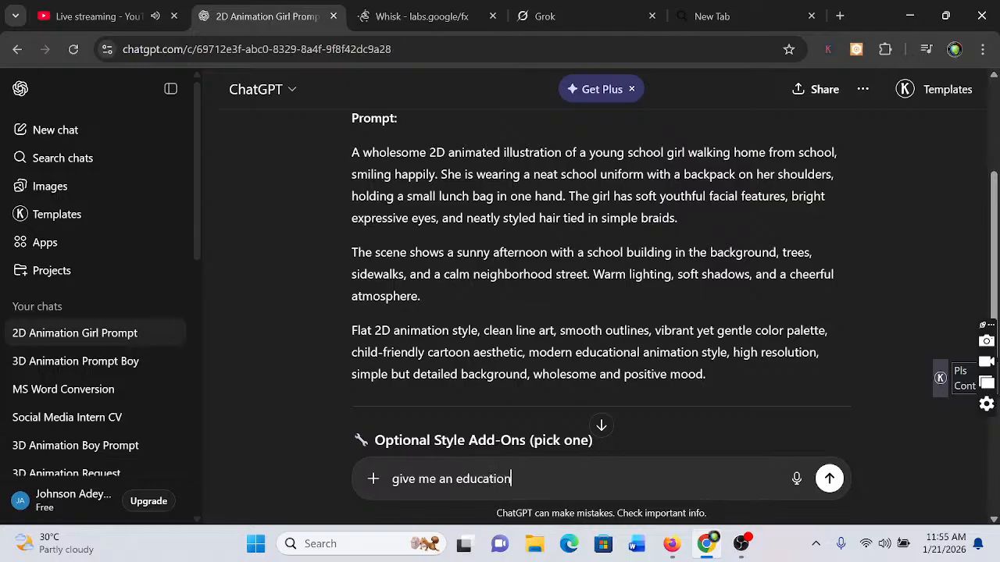
type("al advice scr")
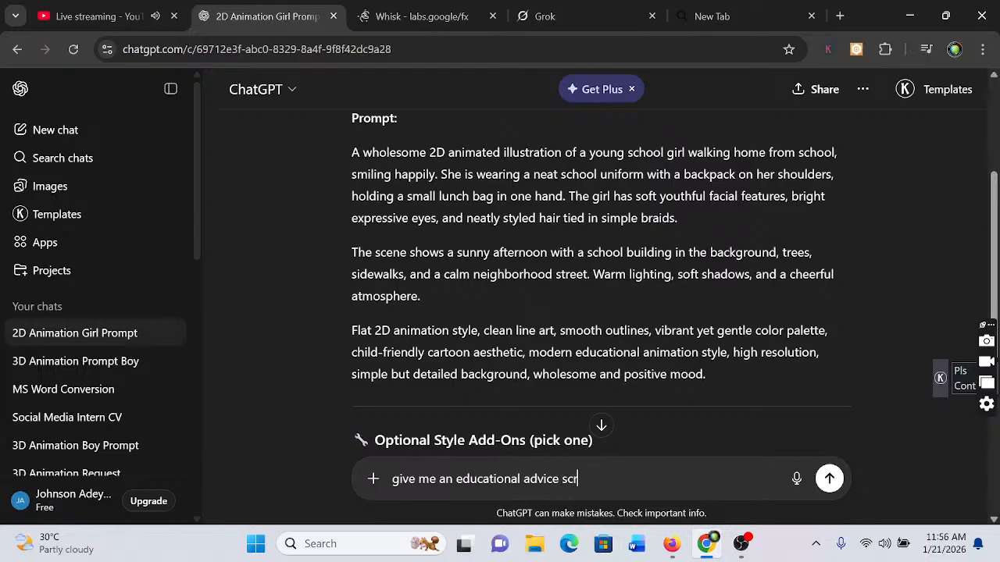
type("ipts and")
type("brea")
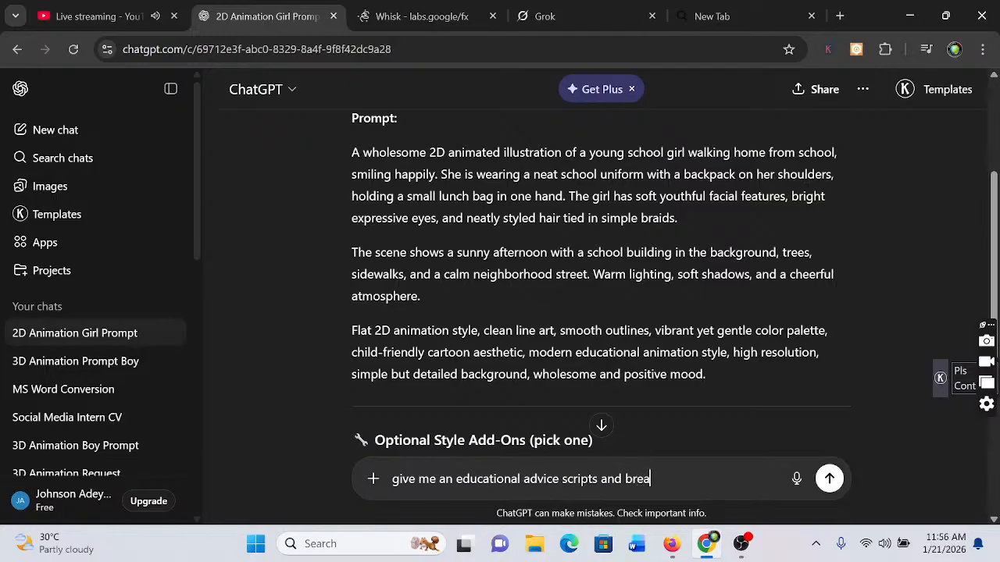
type("kdo")
key("BackSpace")
key("BackSpace")
type("it down to")
type("scen")
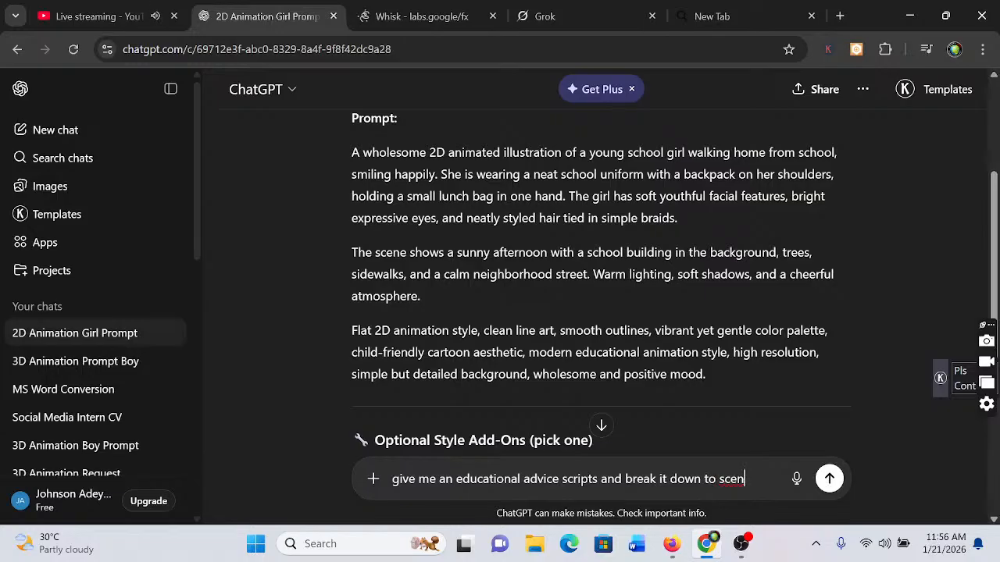
type("e")
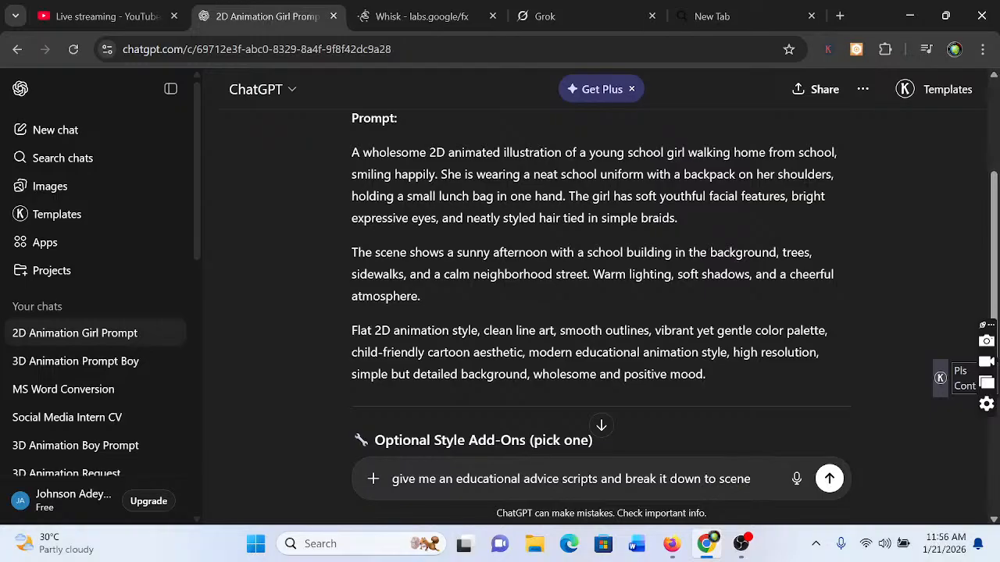
type("s")
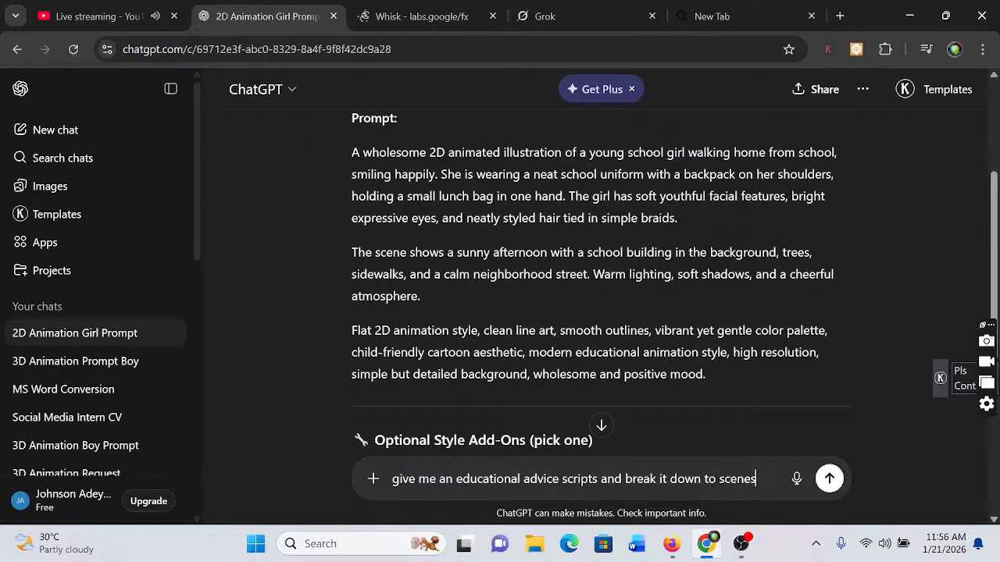
key("Return")
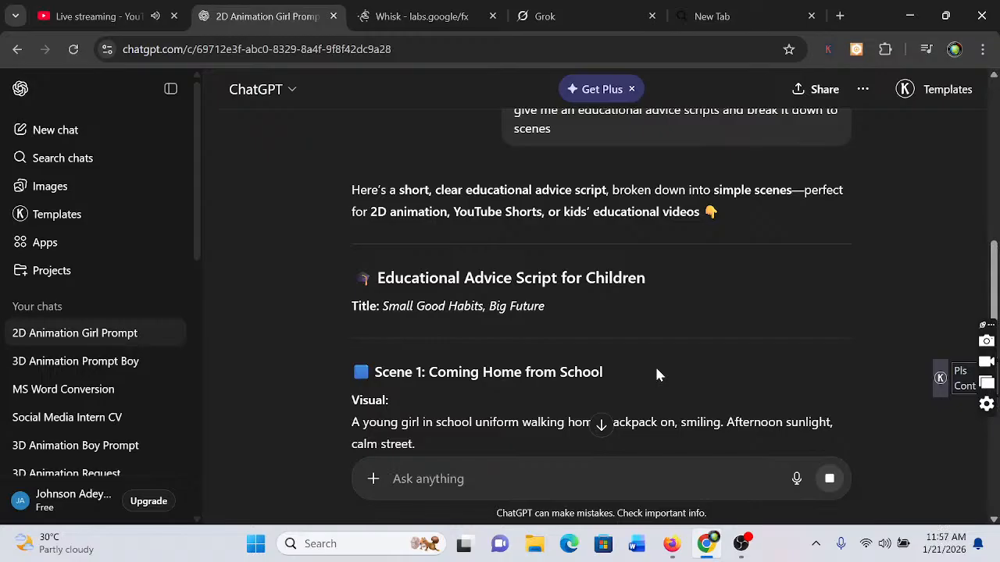
Read through the generated educational advice script scene by scene, down to the follow-up suggestions at the end of the reply
scroll(656, 375, "down", 2)
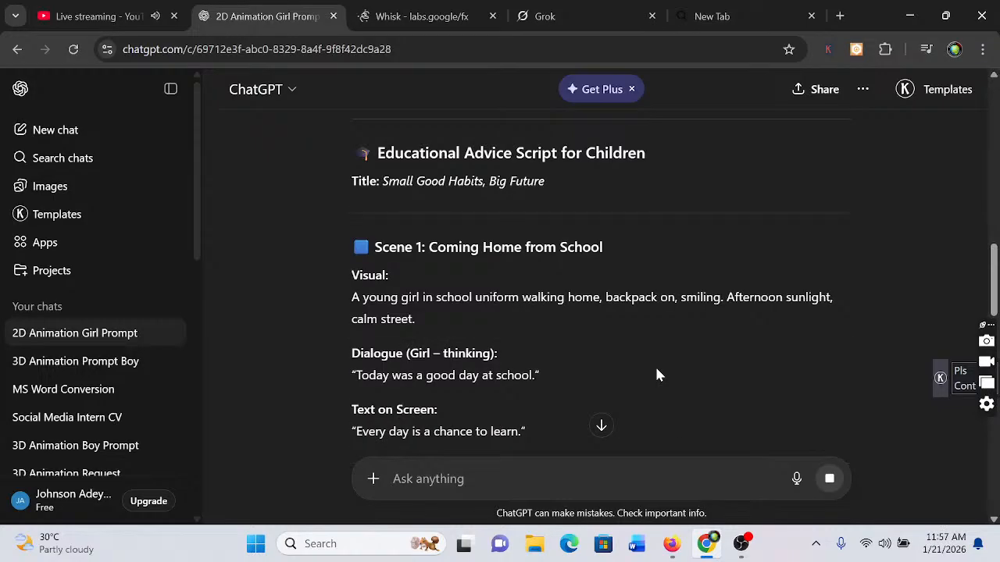
scroll(656, 375, "down", 3)
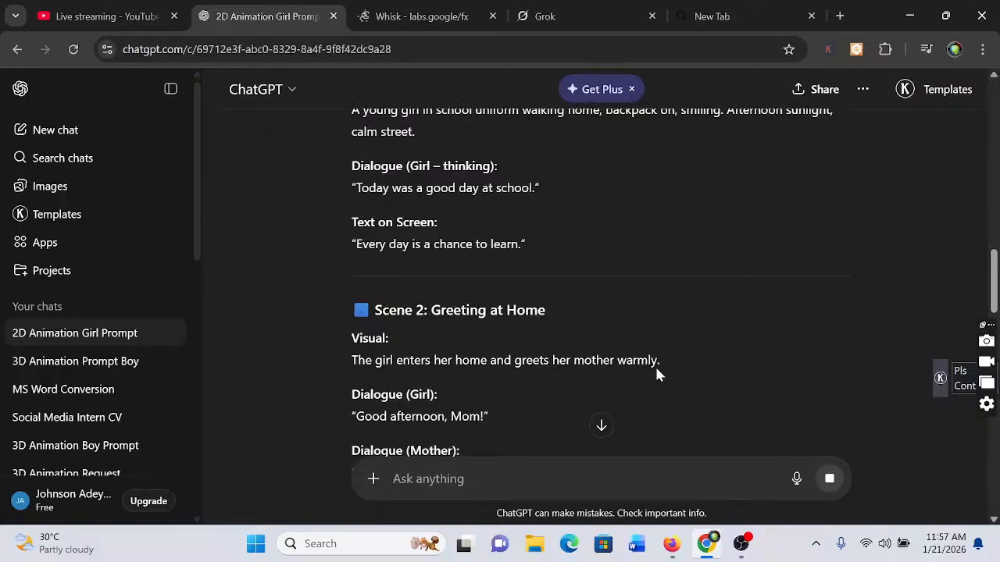
scroll(656, 375, "down", 4)
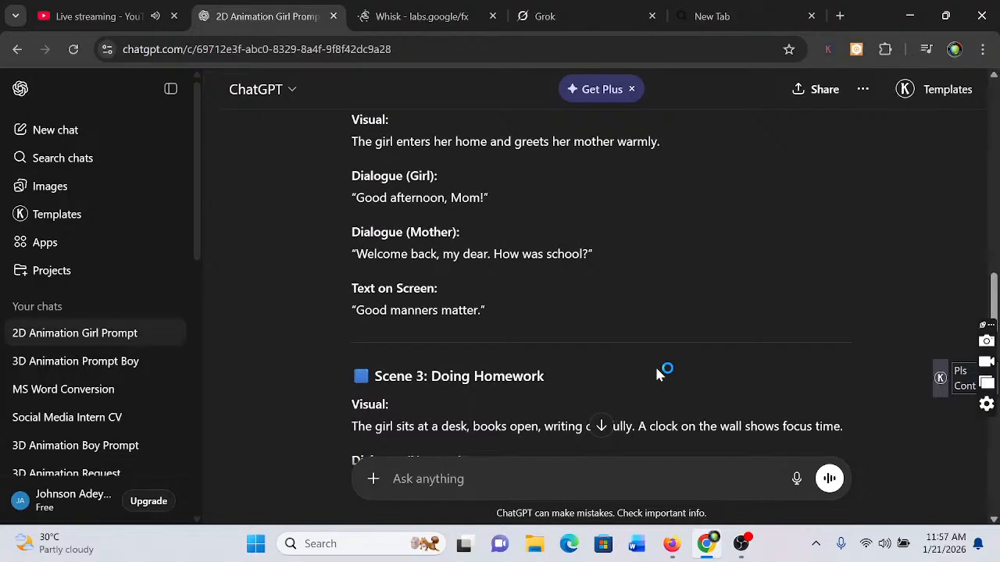
scroll(656, 373, "down", 1)
scroll(656, 371, "down", 5)
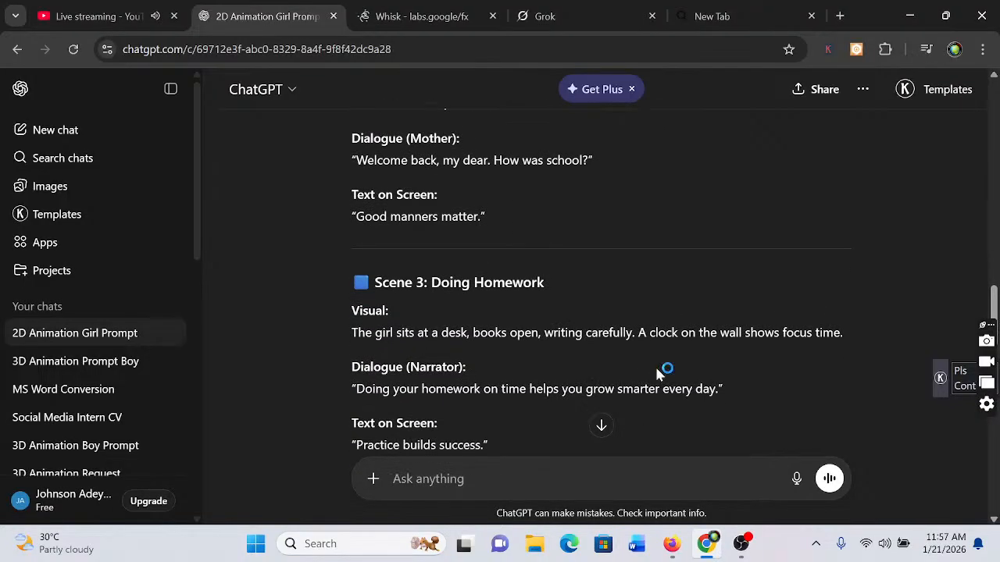
scroll(656, 374, "down", 1)
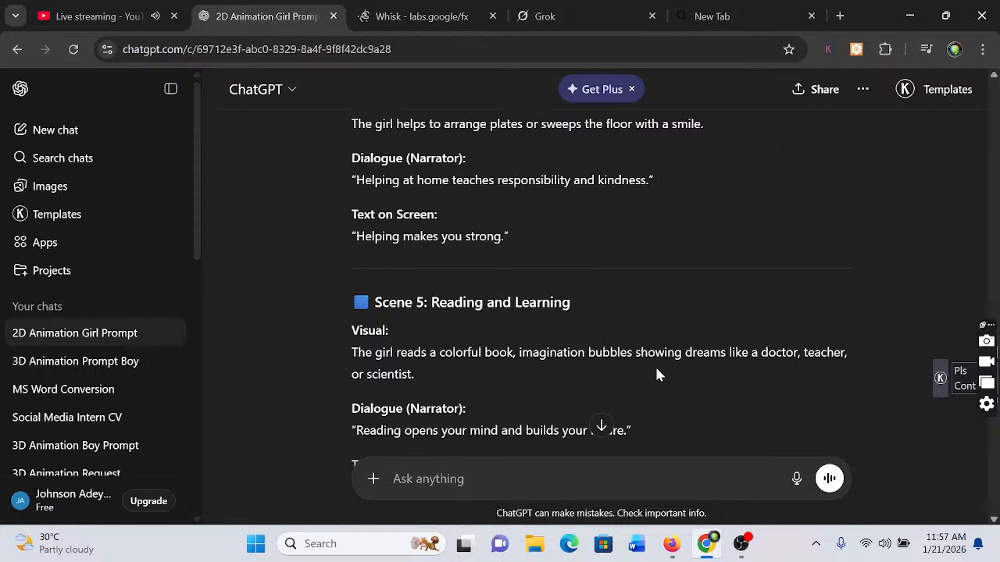
scroll(656, 375, "down", 2)
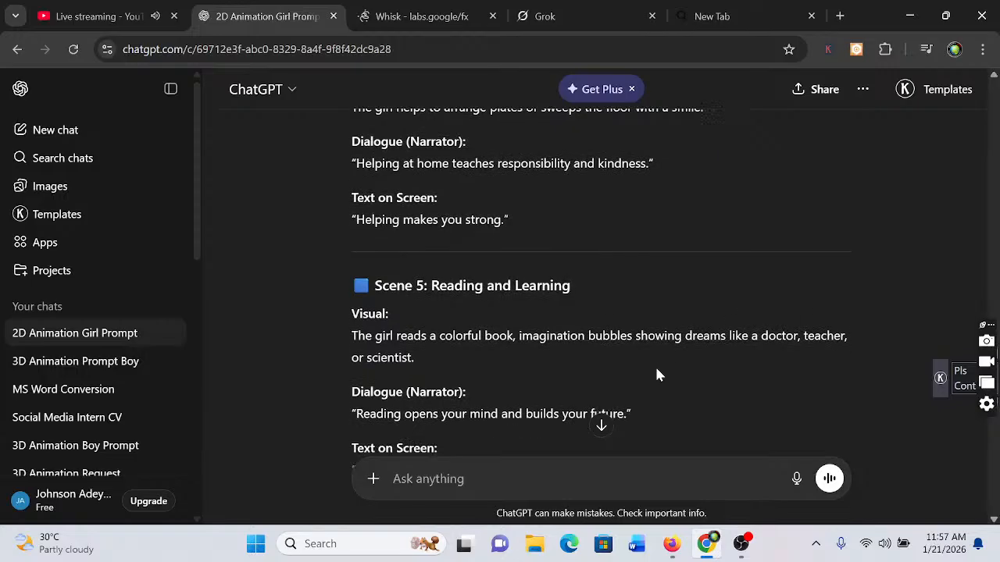
scroll(656, 374, "down", 6)
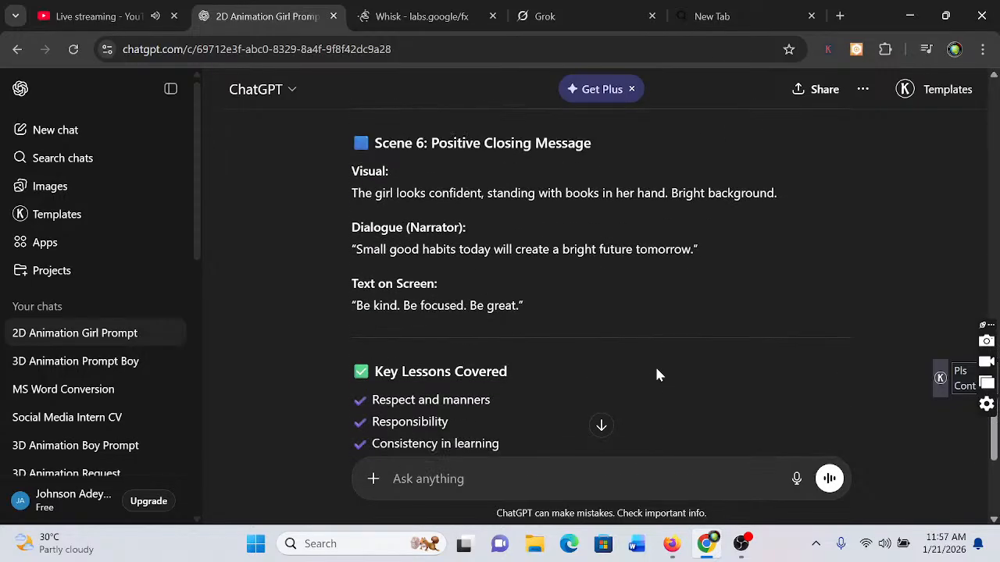
scroll(656, 375, "down", 2)
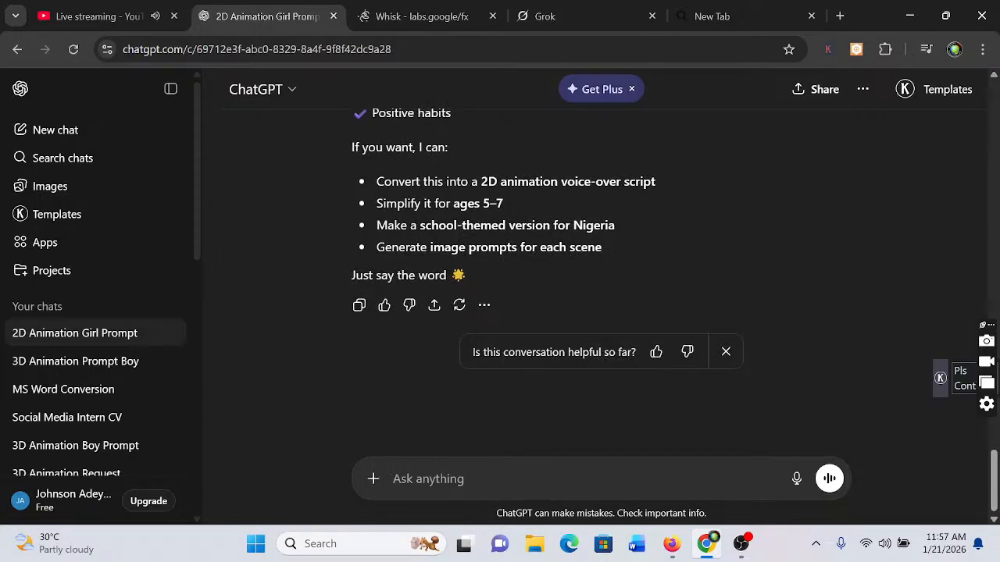
Send ChatGPT the follow-up request "generate an image prompt for this scripts"
type("give")
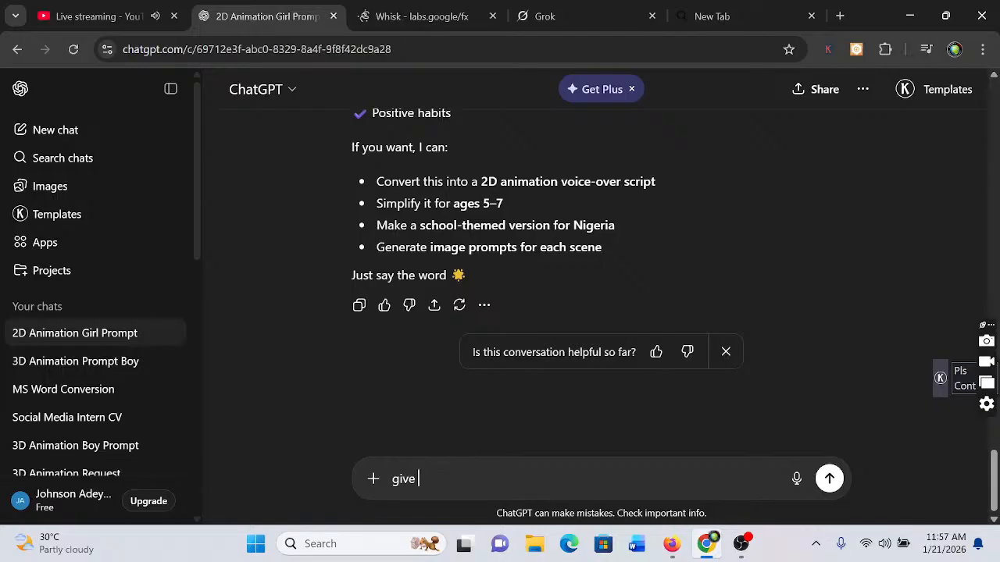
key("BackSpace")
key("BackSpace")
key("BackSpace")
type("enerate a prompt f")
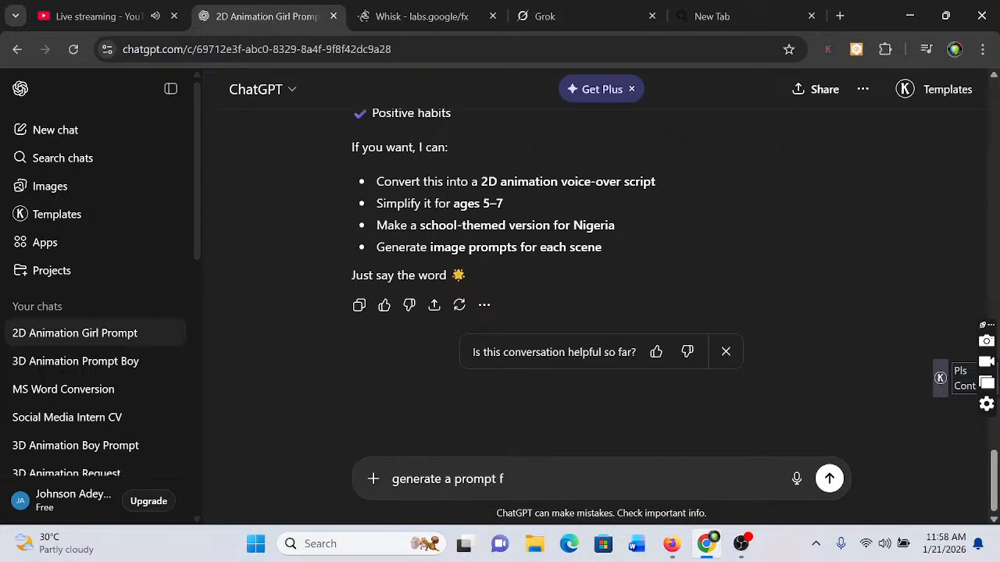
key("BackSpace")
key("Left")
key("Left")
key("Left")
key("Left")
key("Left")
key("Left")
key("Left")
key("Left")
type("n imag")
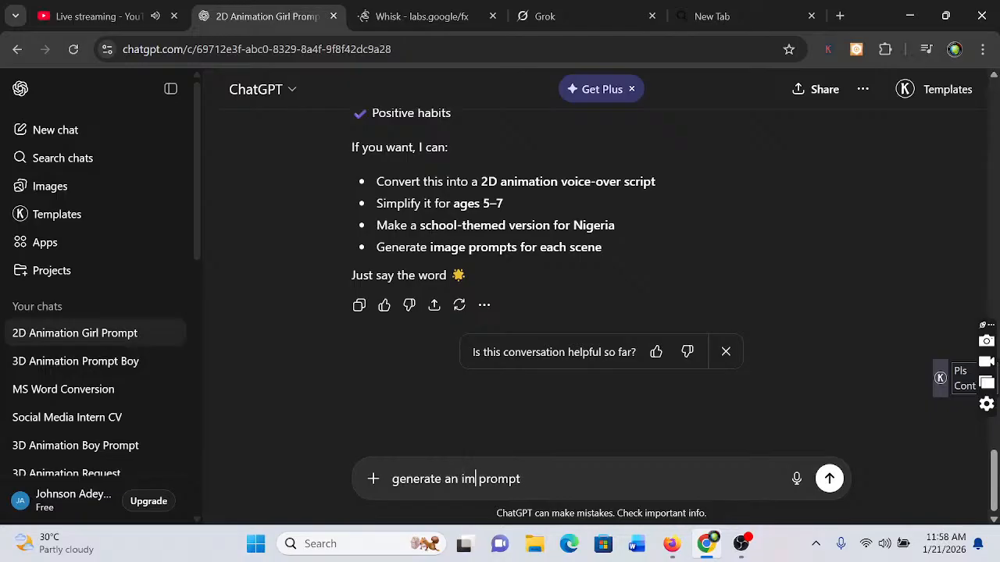
type("e")
key("Right")
key("Right")
key("Right")
key("Right")
key("Right")
key("Right")
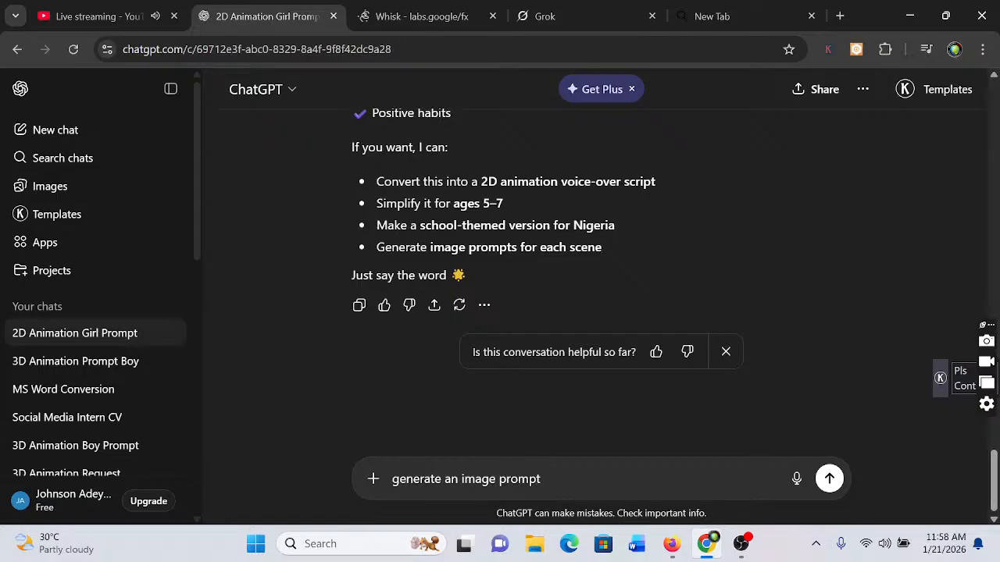
type("for this scripts")
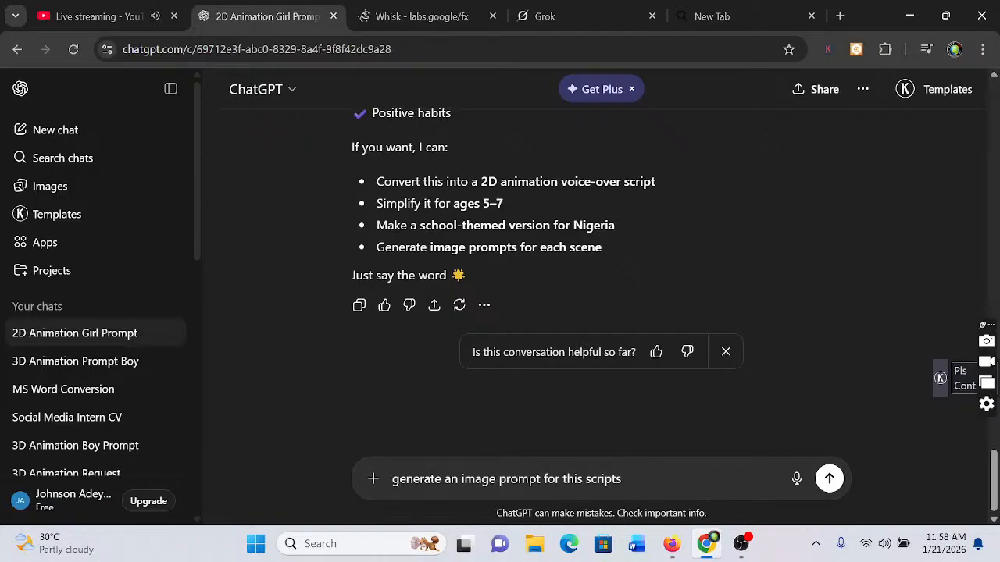
left_click(831, 481)
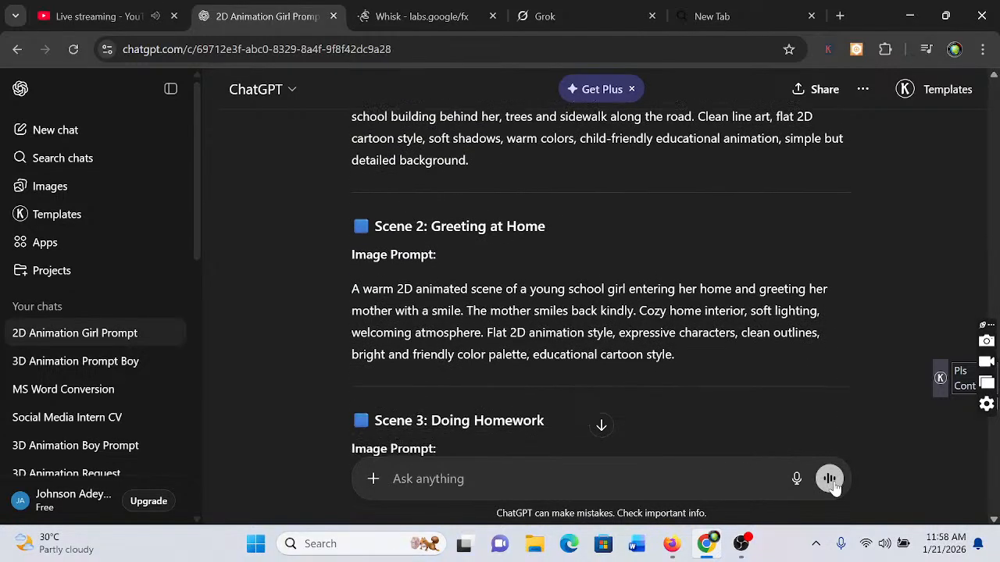
Review the scene-by-scene 2D animation image prompts, from the homework scene back to the introduction
scroll(832, 485, "up", 4)
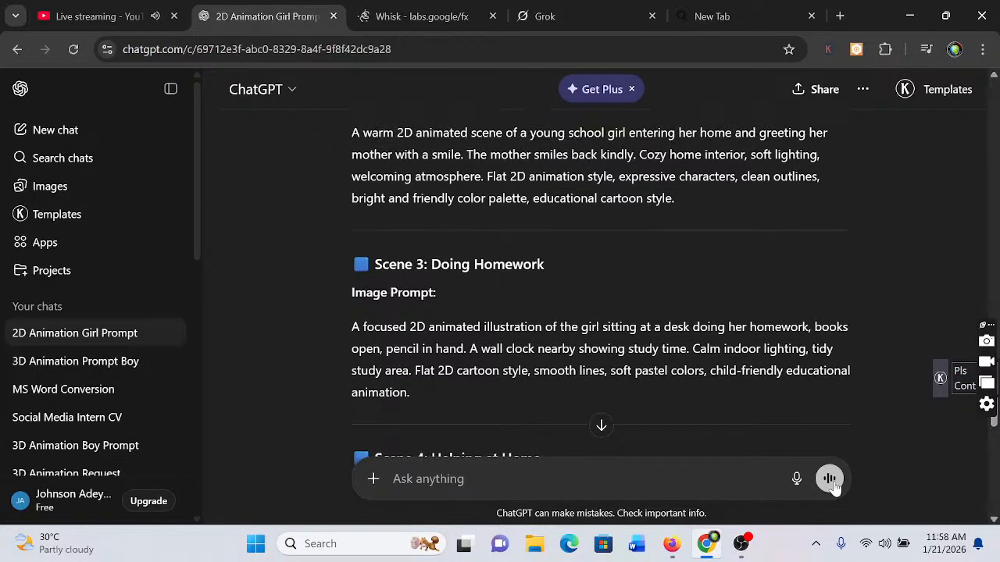
scroll(832, 485, "up", 3)
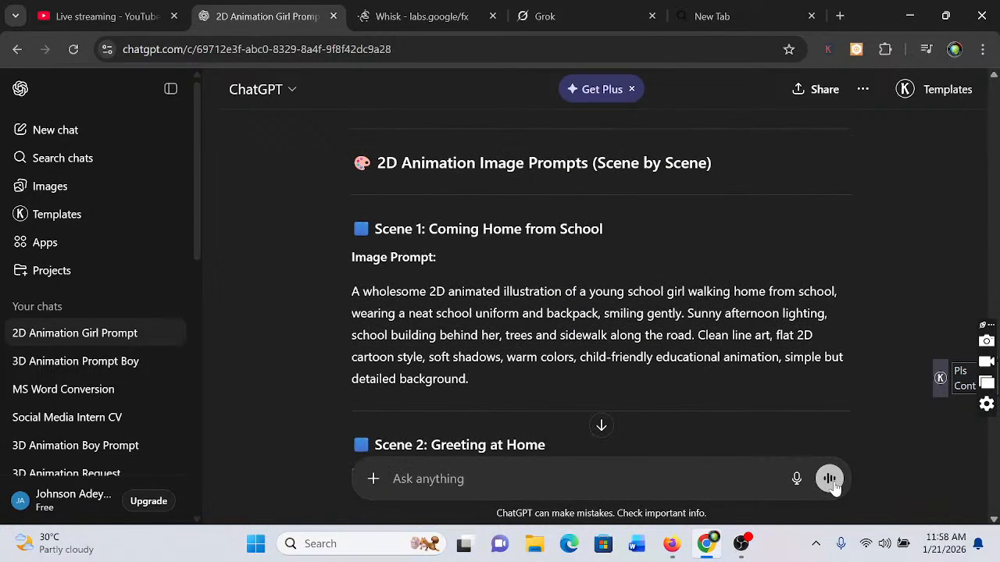
scroll(833, 485, "up", 2)
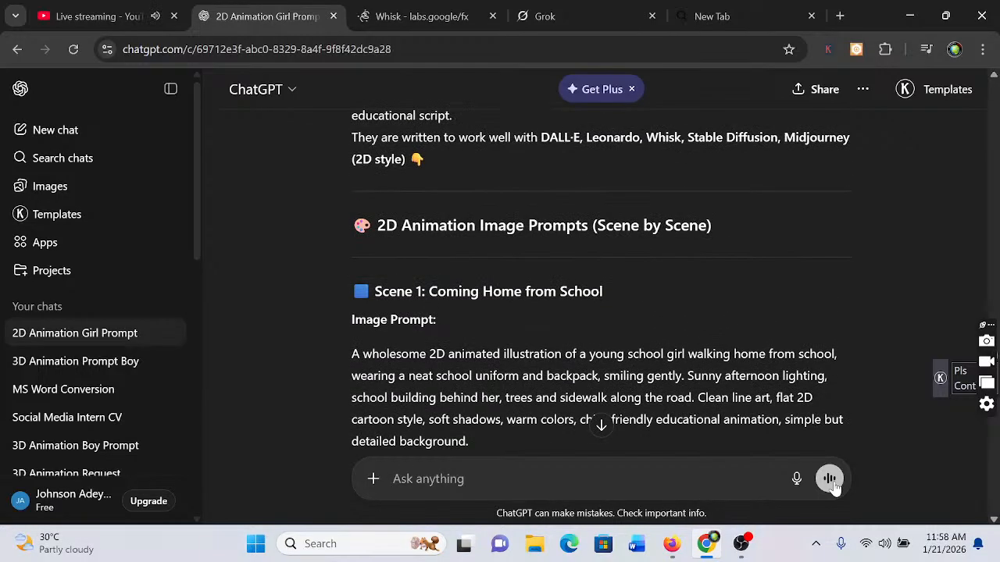
scroll(833, 485, "up", 2)
scroll(832, 485, "down", 2)
scroll(833, 485, "up", 3)
scroll(832, 485, "down", 10)
Re-read the educational advice script from its title through the key lessons, and skim the scene image prompts down to the optional add-ons
scroll(833, 485, "up", 7)
scroll(833, 485, "up", 5)
scroll(833, 485, "up", 3)
scroll(833, 485, "up", 2)
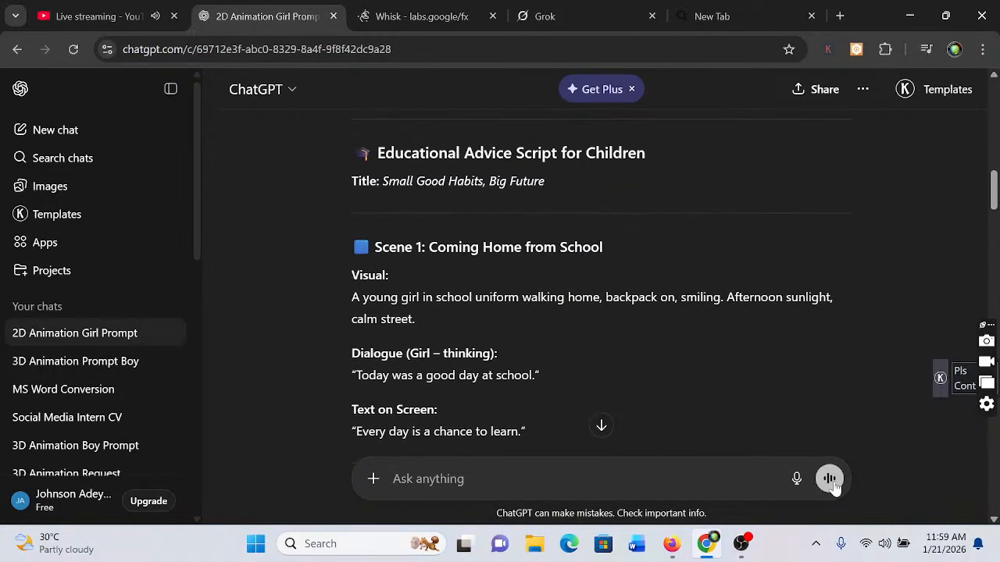
scroll(833, 485, "up", 2)
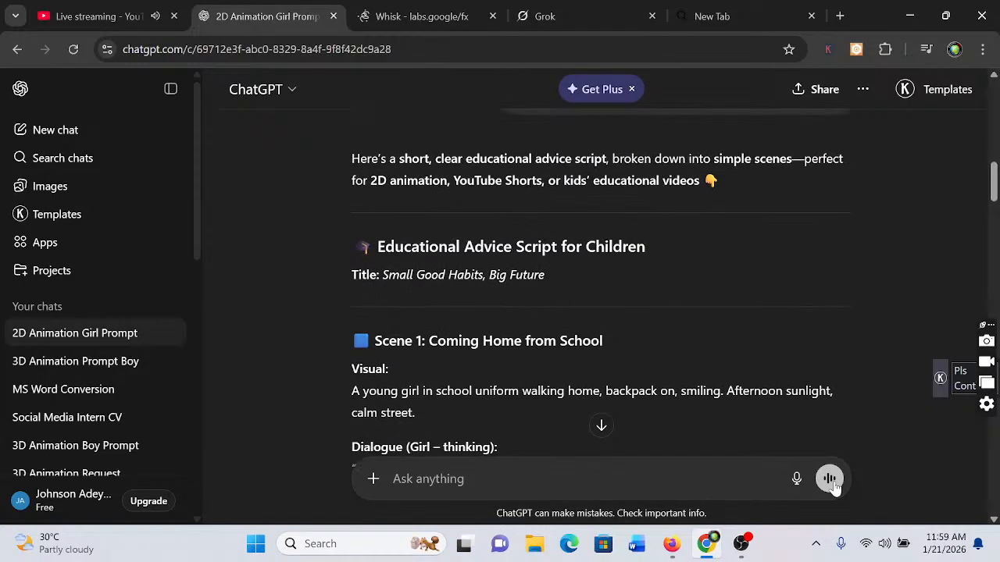
scroll(832, 485, "down", 3)
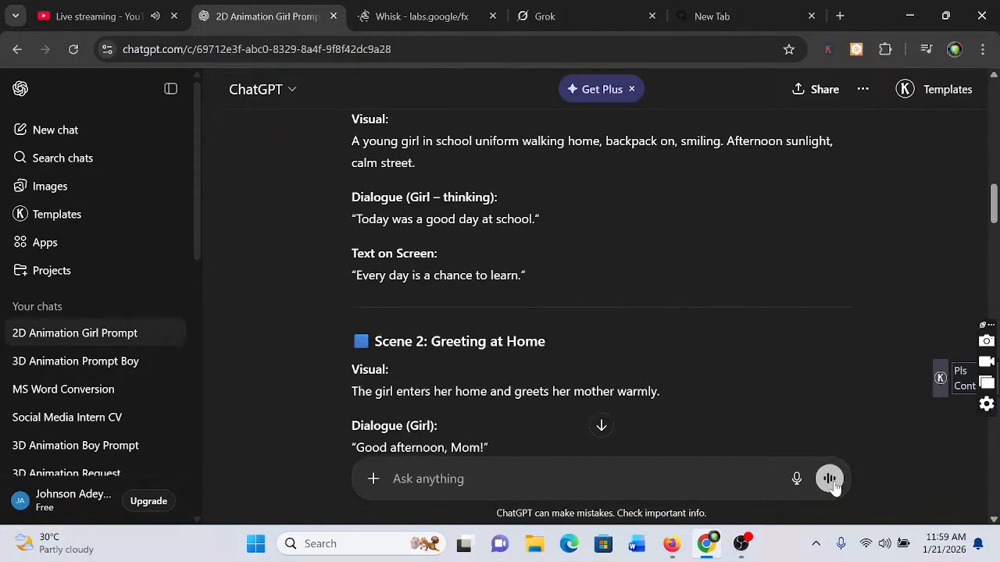
scroll(832, 485, "down", 2)
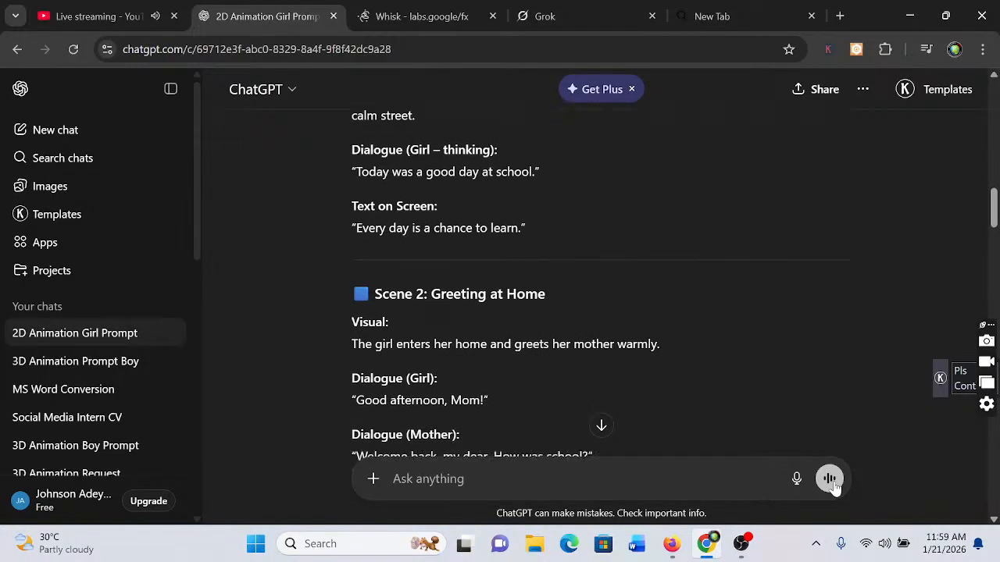
scroll(832, 485, "down", 1)
scroll(832, 485, "down", 4)
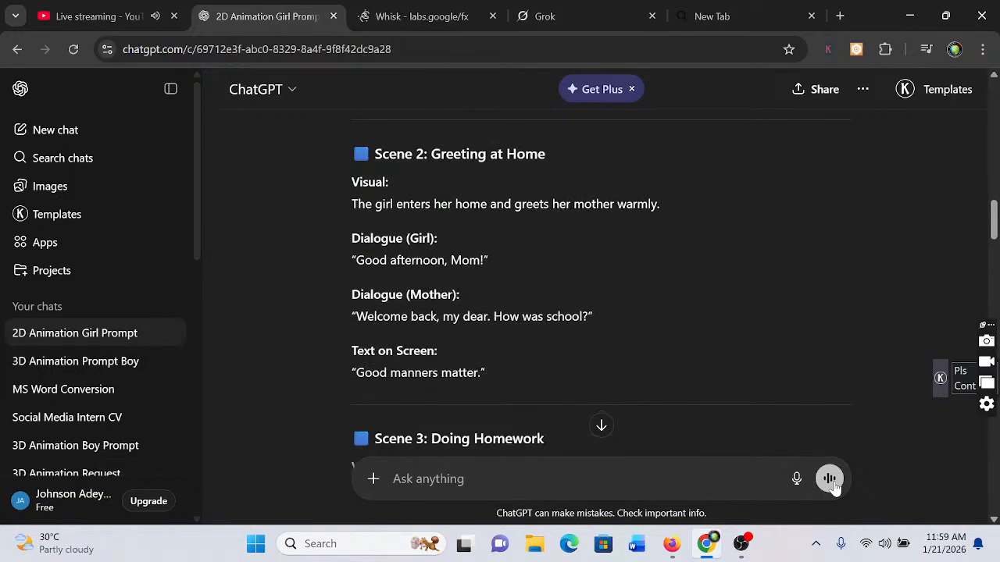
scroll(833, 485, "down", 1)
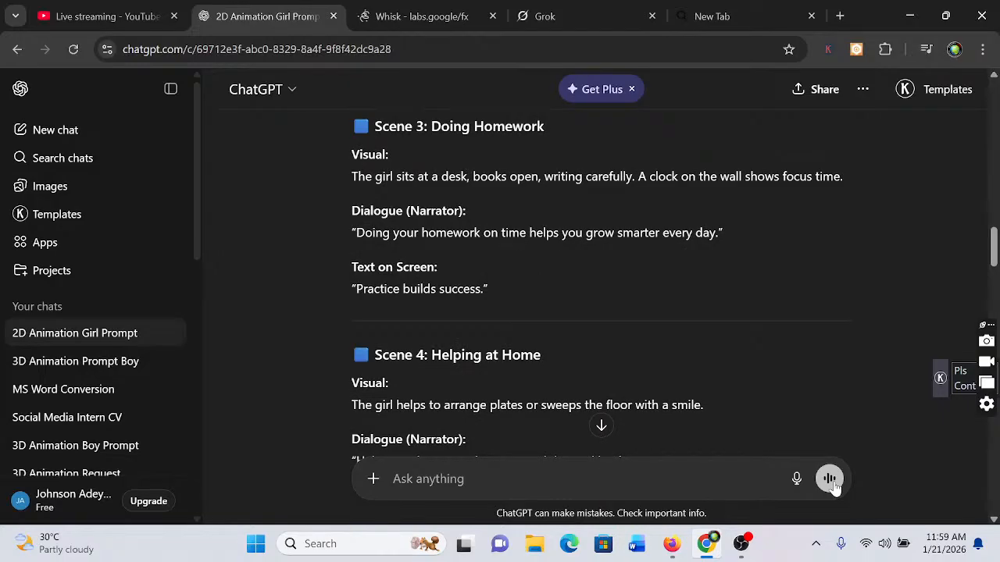
scroll(833, 485, "down", 2)
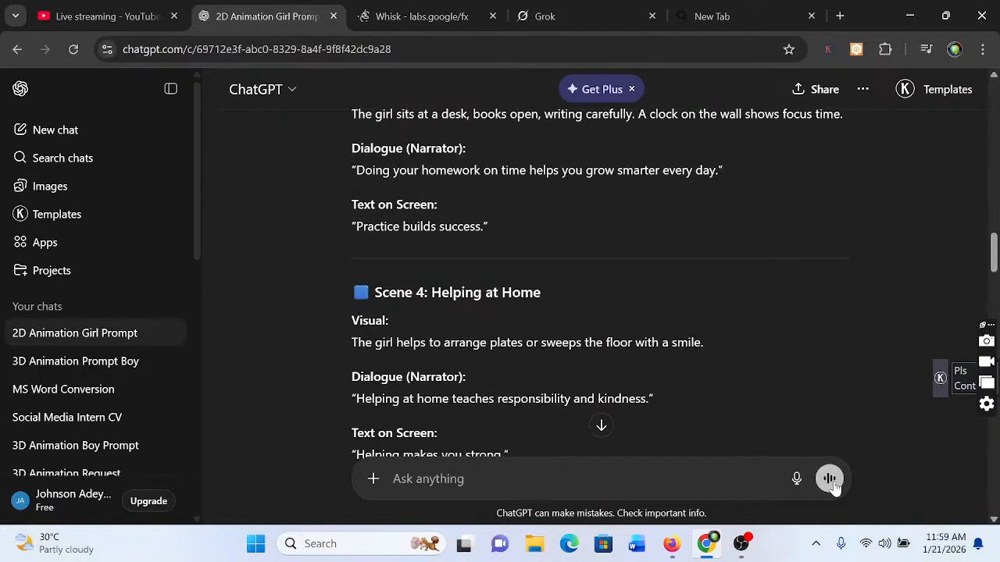
scroll(832, 485, "down", 4)
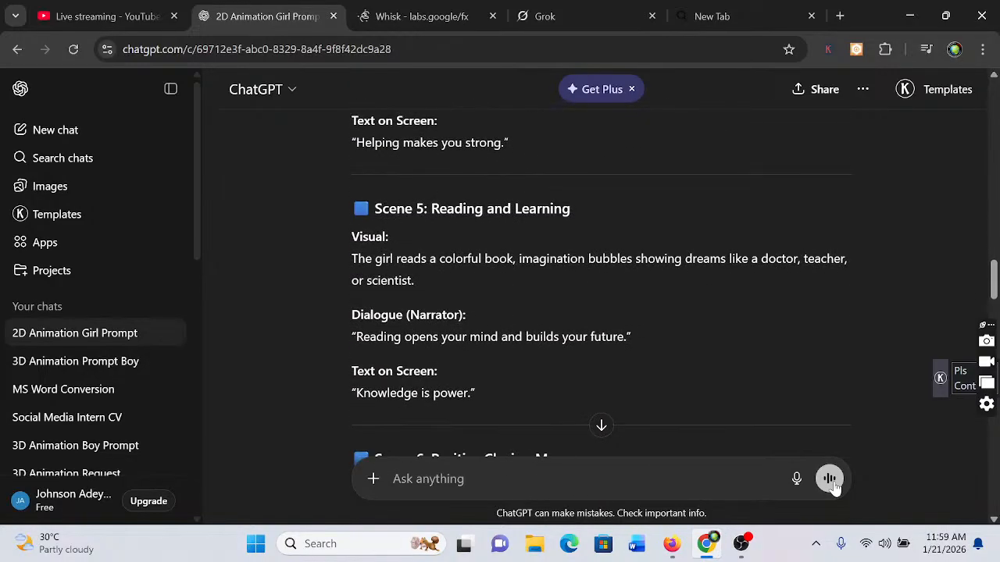
scroll(833, 485, "down", 3)
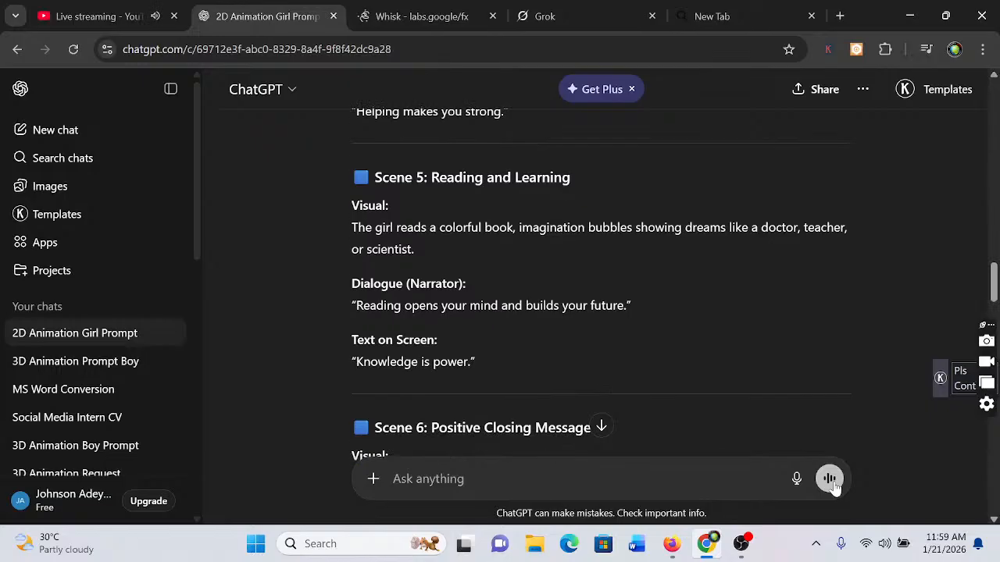
scroll(833, 485, "down", 1)
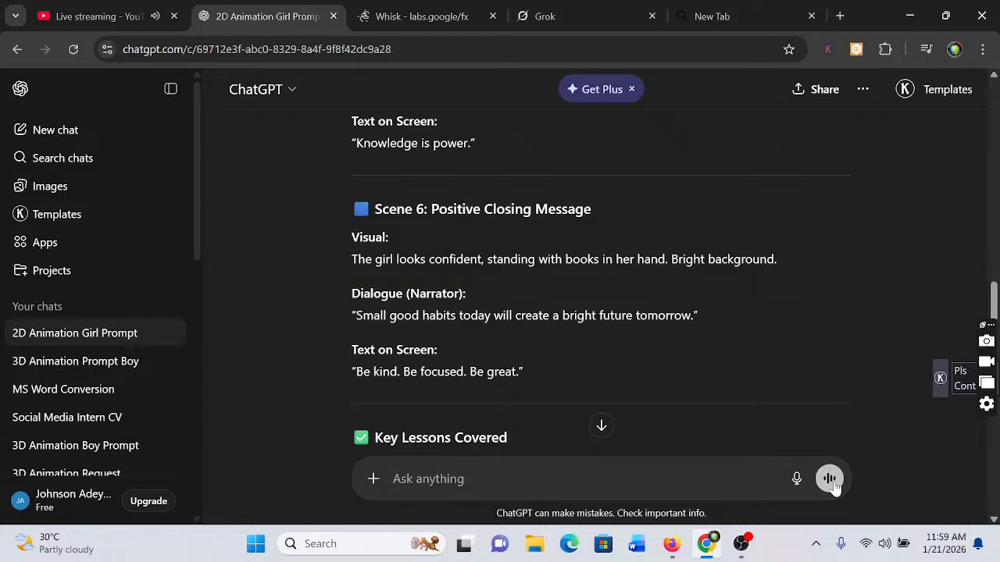
scroll(833, 484, "down", 2)
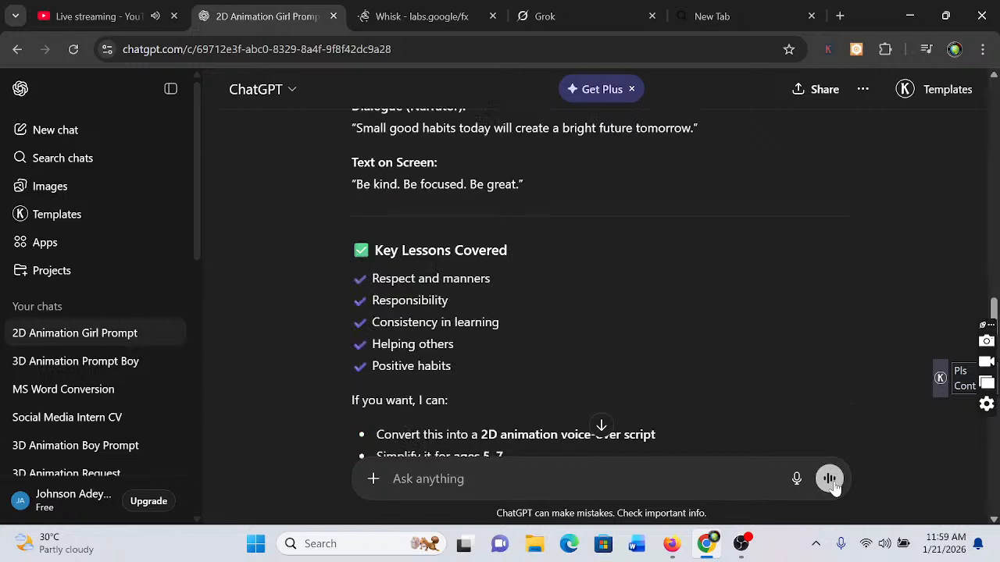
scroll(833, 485, "down", 3)
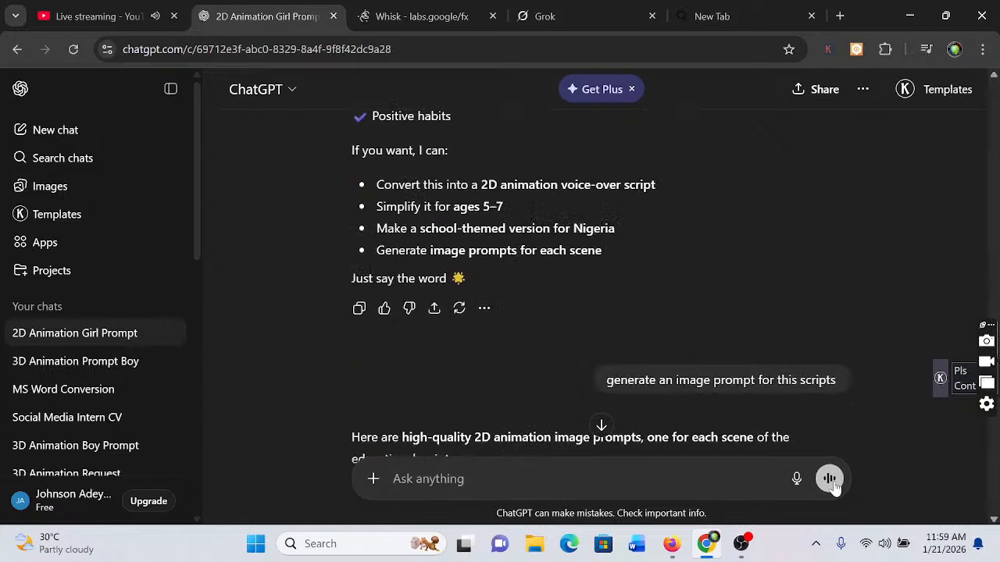
scroll(832, 485, "down", 10)
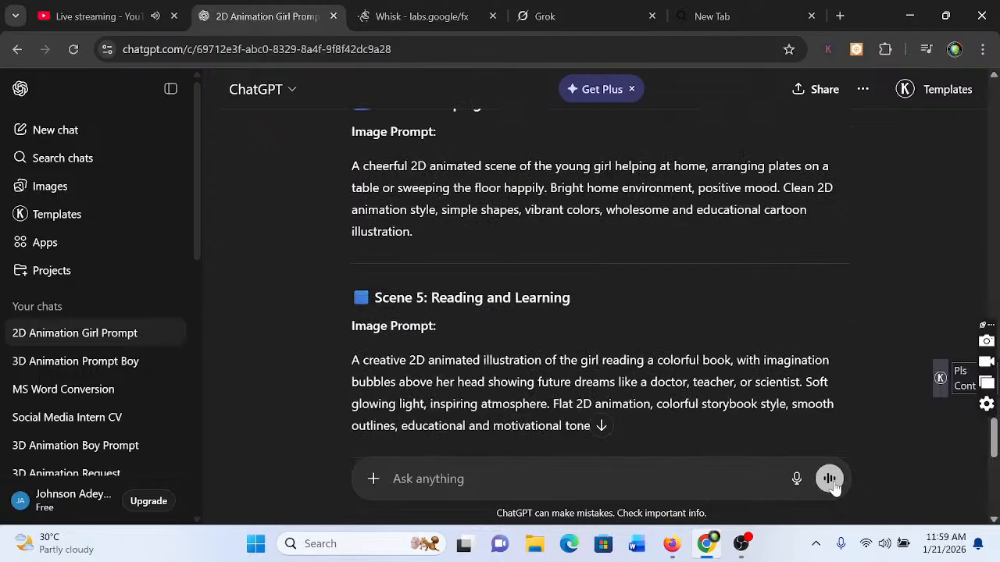
scroll(833, 485, "down", 5)
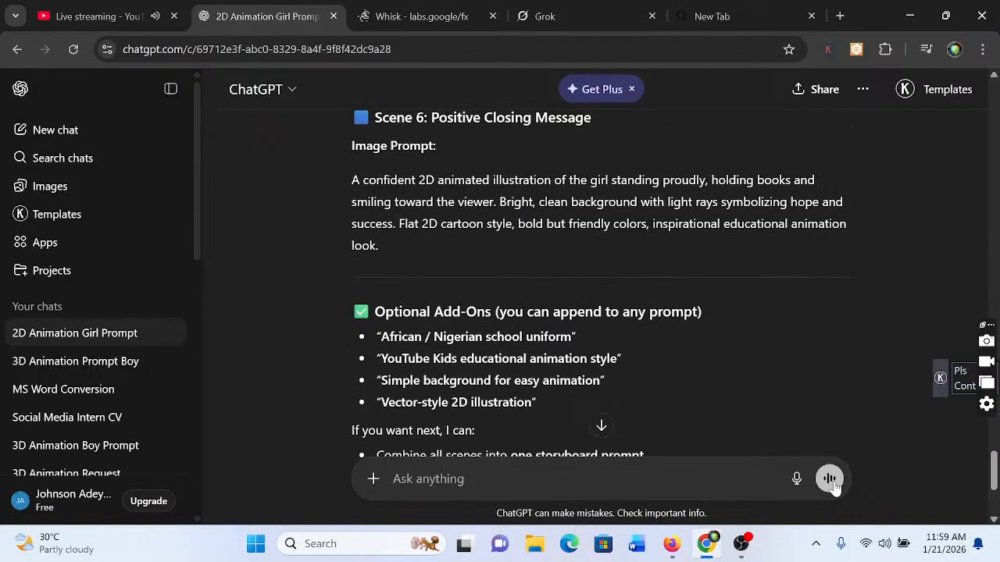
scroll(834, 486, "down", 3)
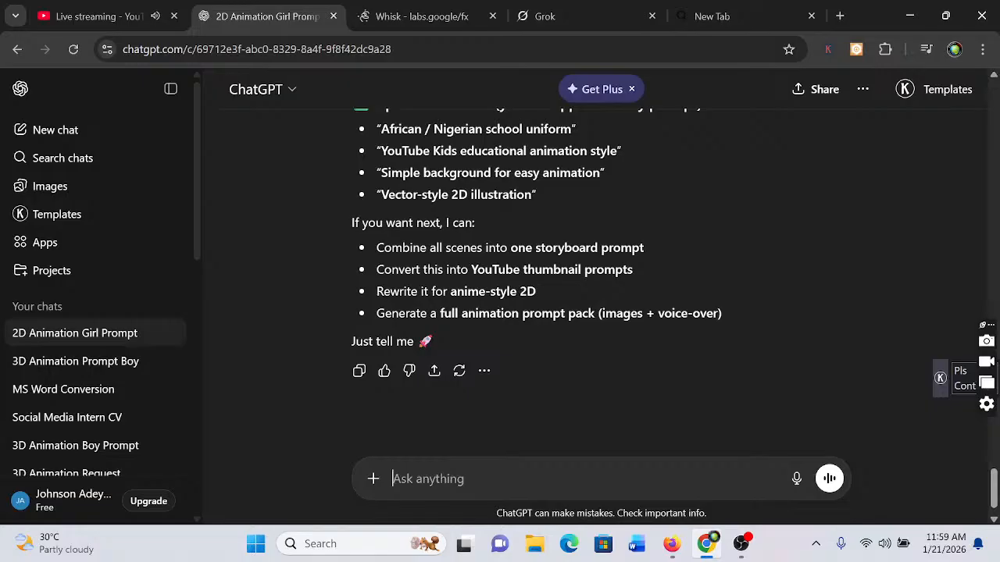
Send ChatGPT the request "give me an image prompt of an african mother"
type("gi")
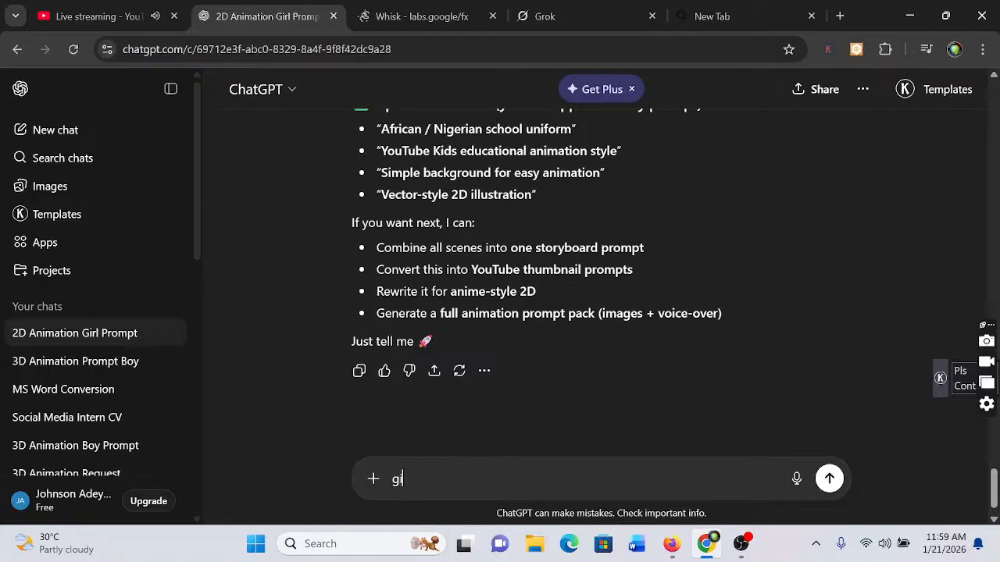
type("ve me a n image ")
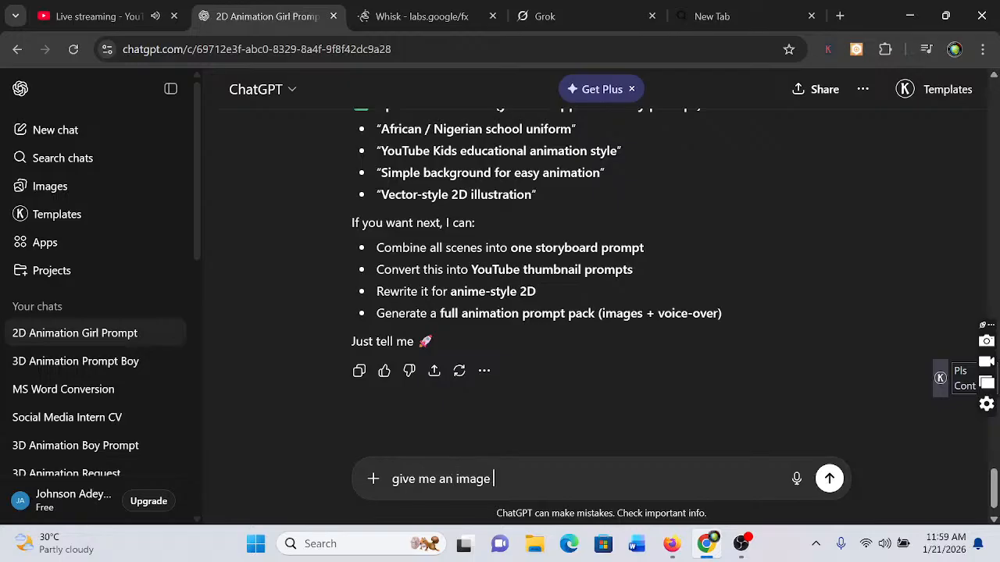
type("prompt of an a")
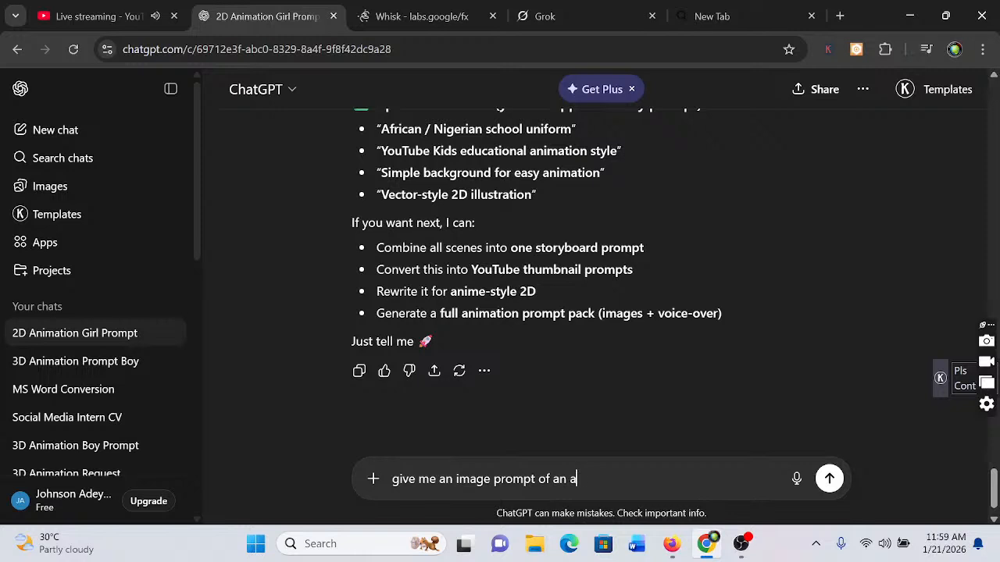
type("frica mother")
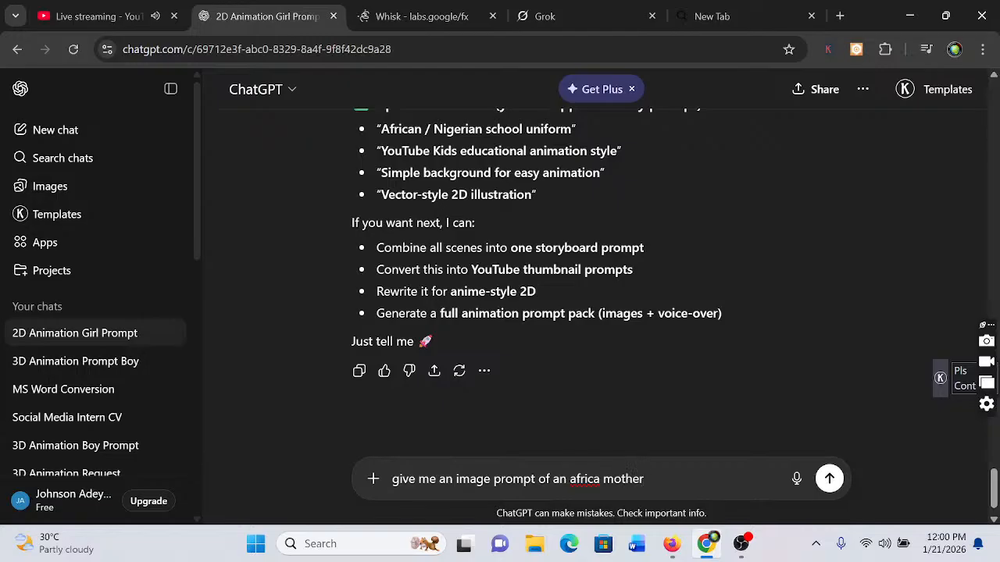
key("Left")
key("Left")
key("Left")
key("Left")
key("Left")
key("Left")
key("Left")
type("n")
left_click(640, 479)
left_click(830, 479)
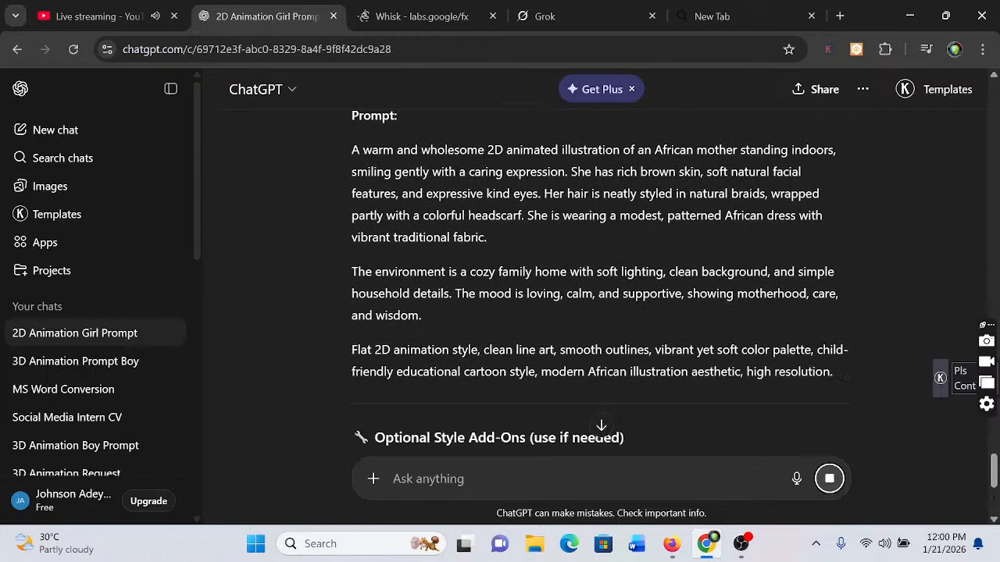
Copy all three paragraphs of the generated African mother image prompt
left_click_drag(351, 149, 842, 377)
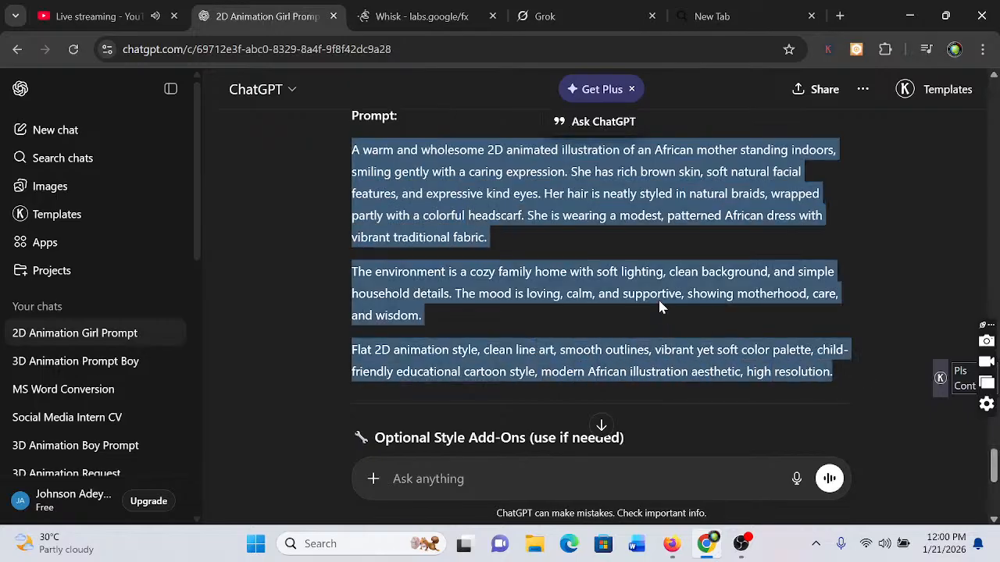
right_click(458, 283)
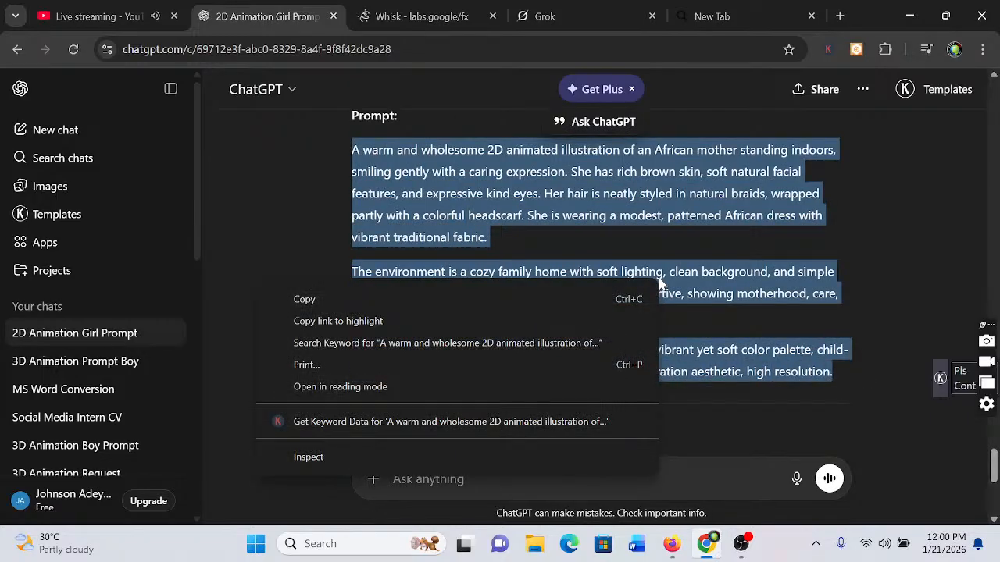
left_click(451, 293)
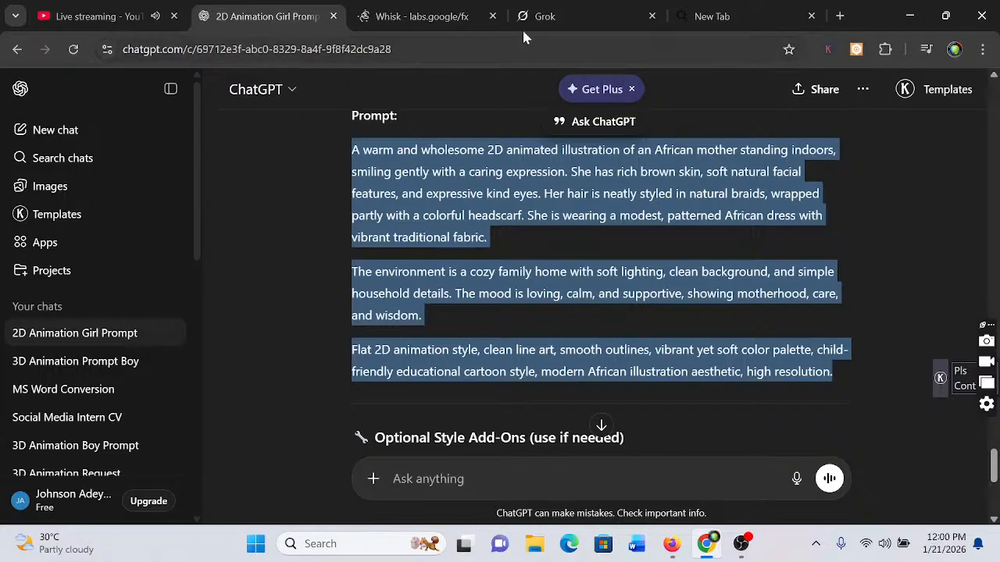
Switch to Whisk, add a second subject, and generate its image from the copied African mother prompt
left_click(419, 15)
mouse_move(113, 454)
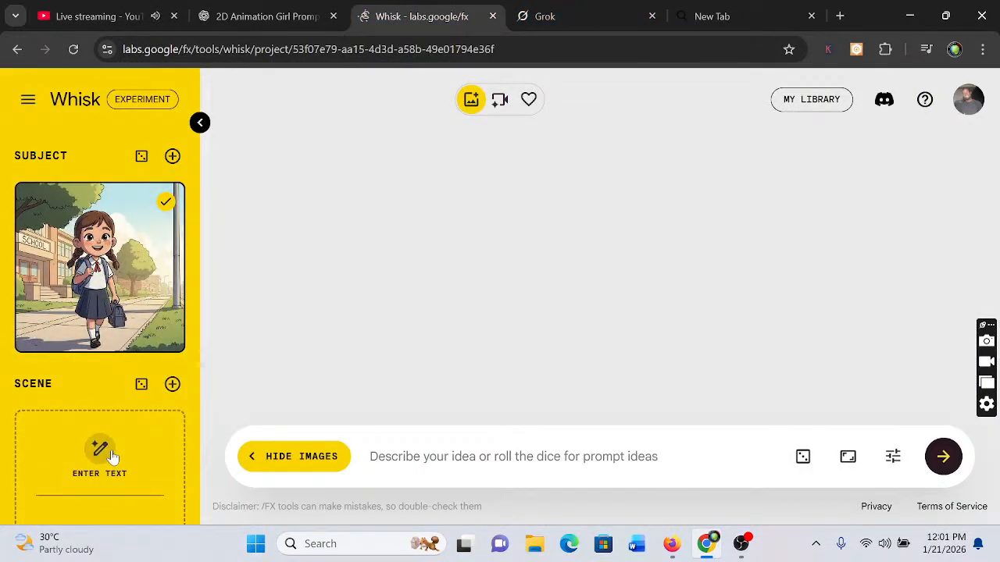
left_click(173, 157)
mouse_move(90, 269)
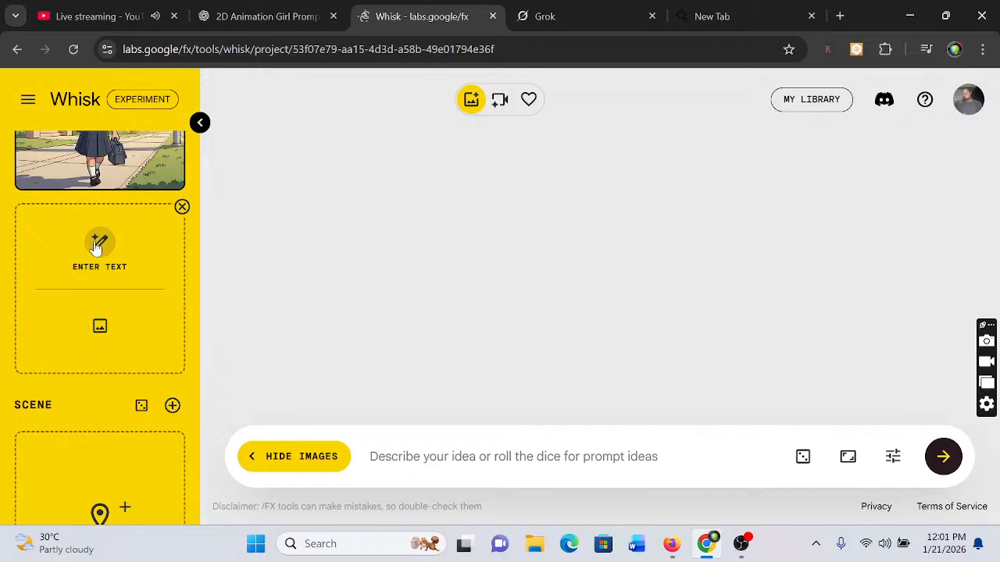
left_click(97, 247)
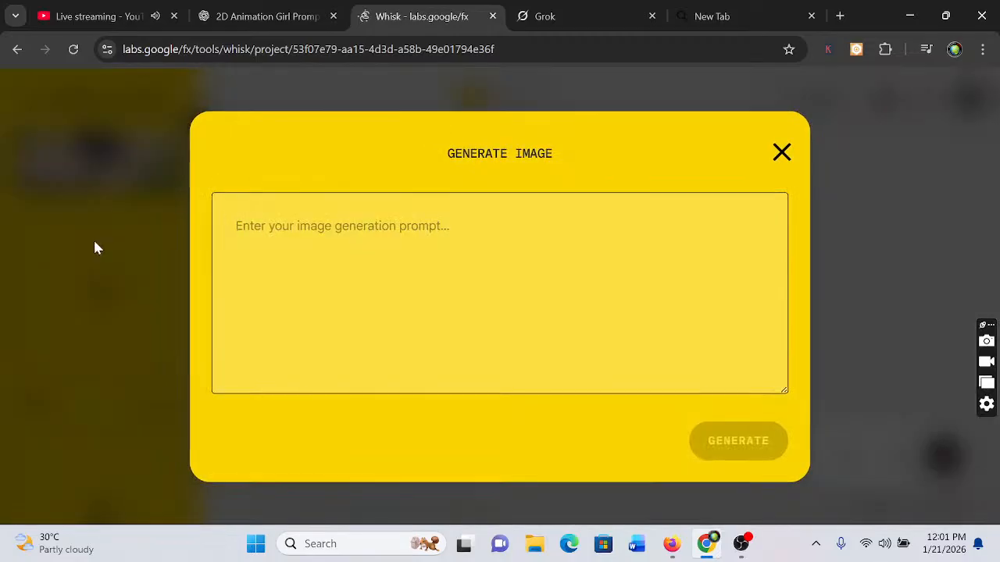
key("ctrl+v")
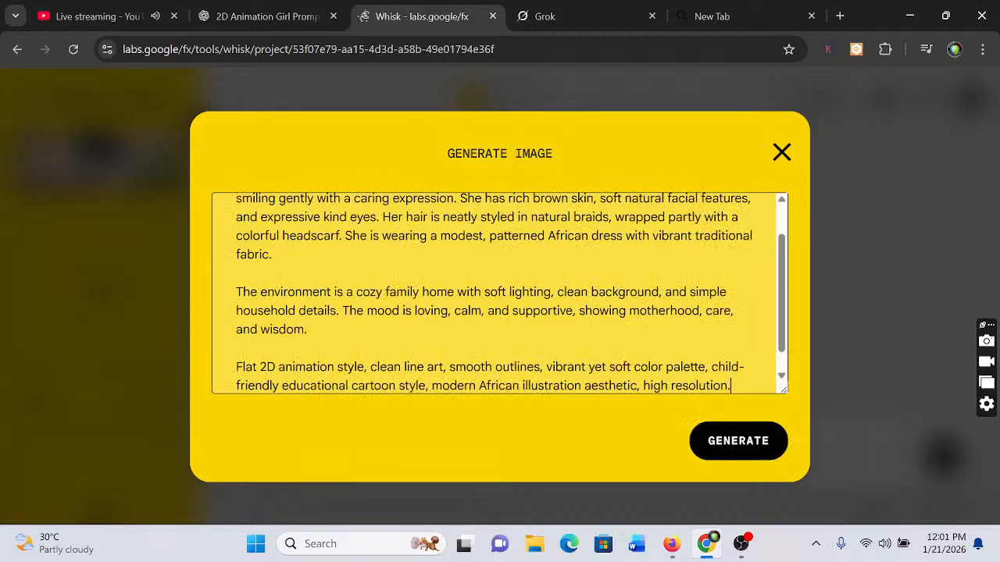
left_click_drag(258, 198, 819, 454)
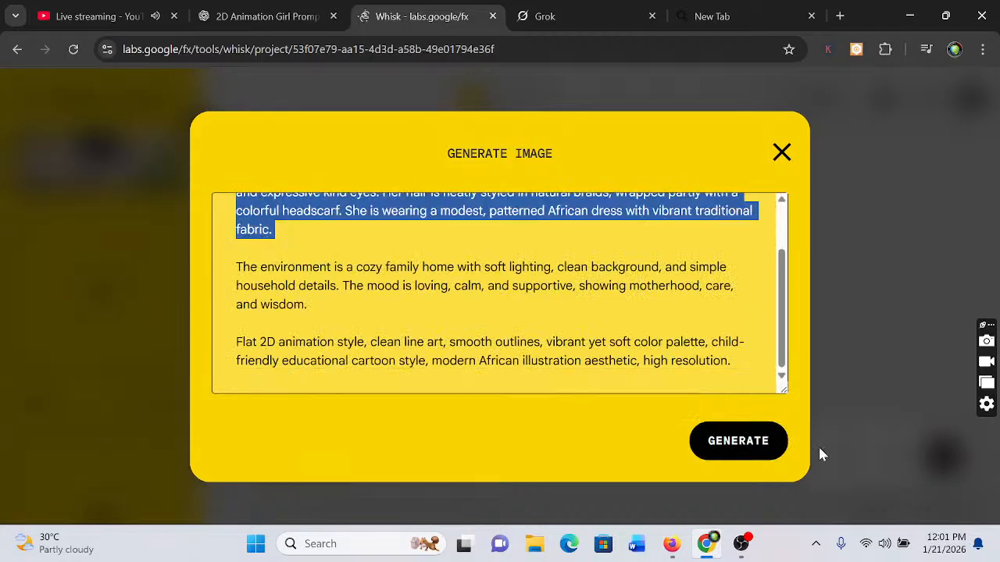
left_click(741, 442)
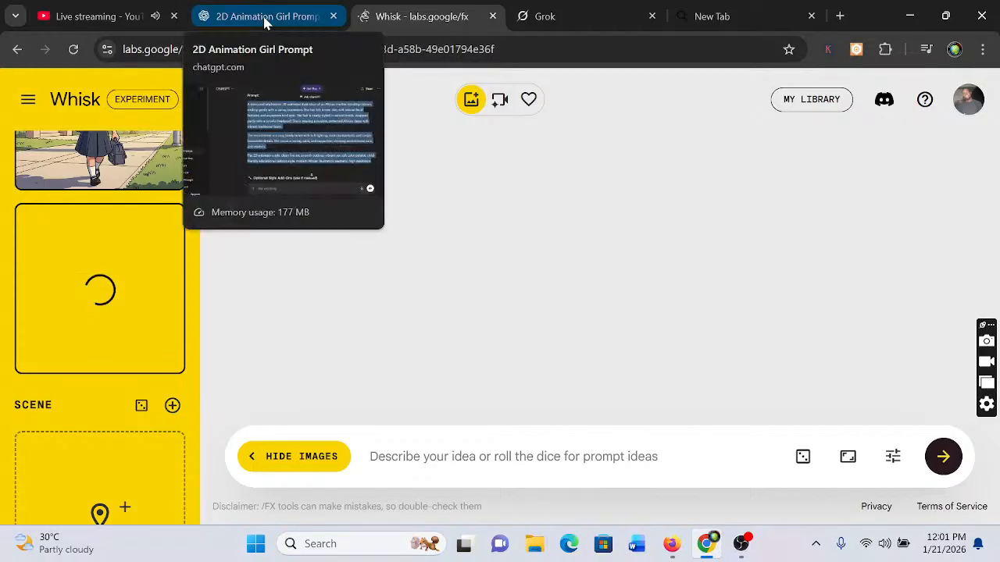
Check the live stream and its chat in YouTube Studio, and return to Whisk
left_click(87, 12)
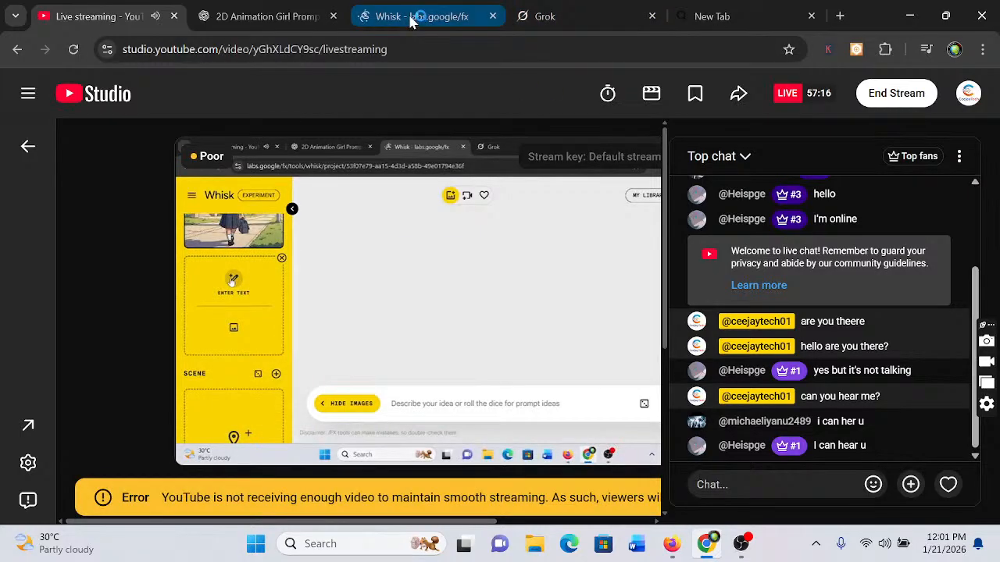
mouse_move(411, 21)
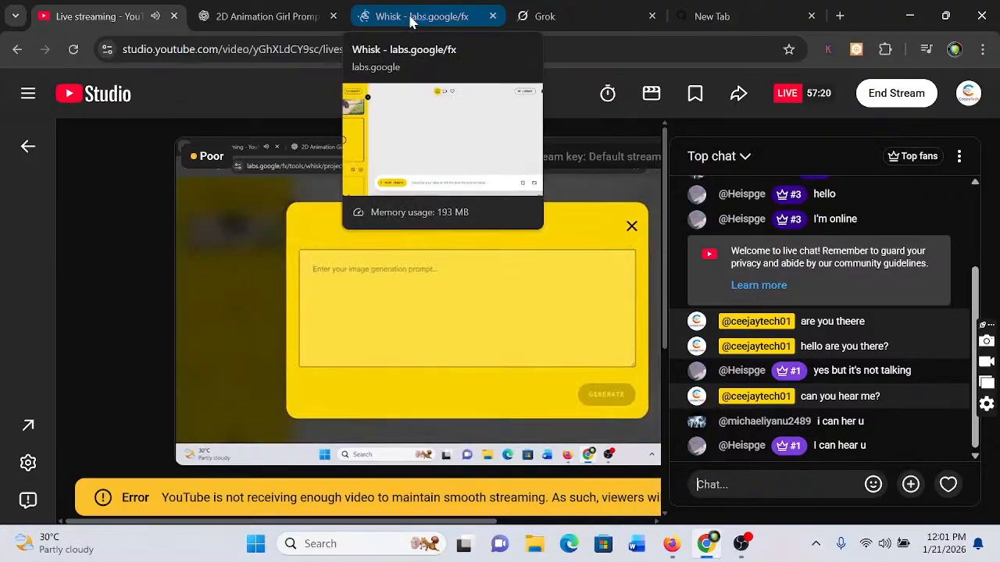
left_click(411, 22)
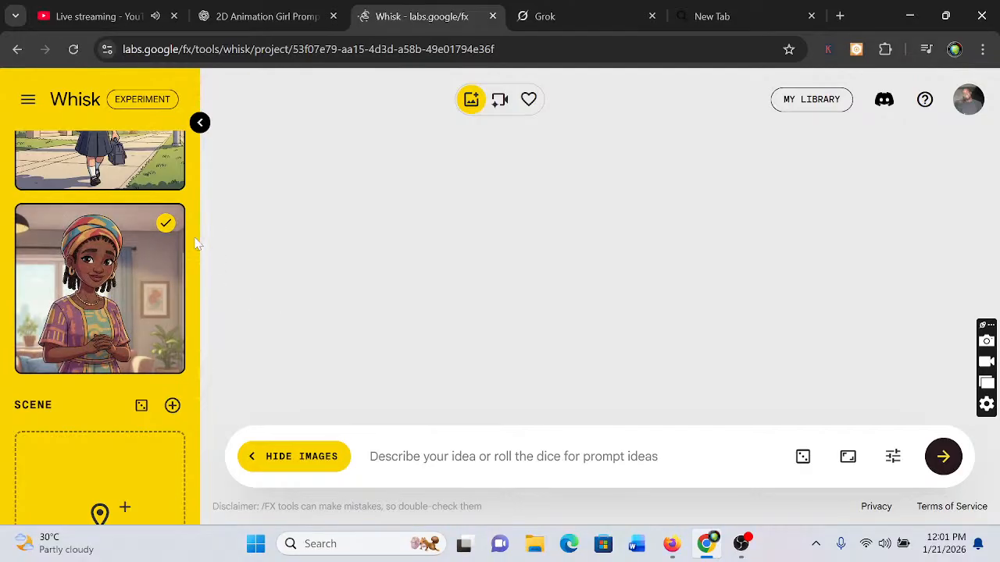
Lock the seed in Whisk's generation settings and leave Precise Reference turned on
scroll(197, 244, "up", 2)
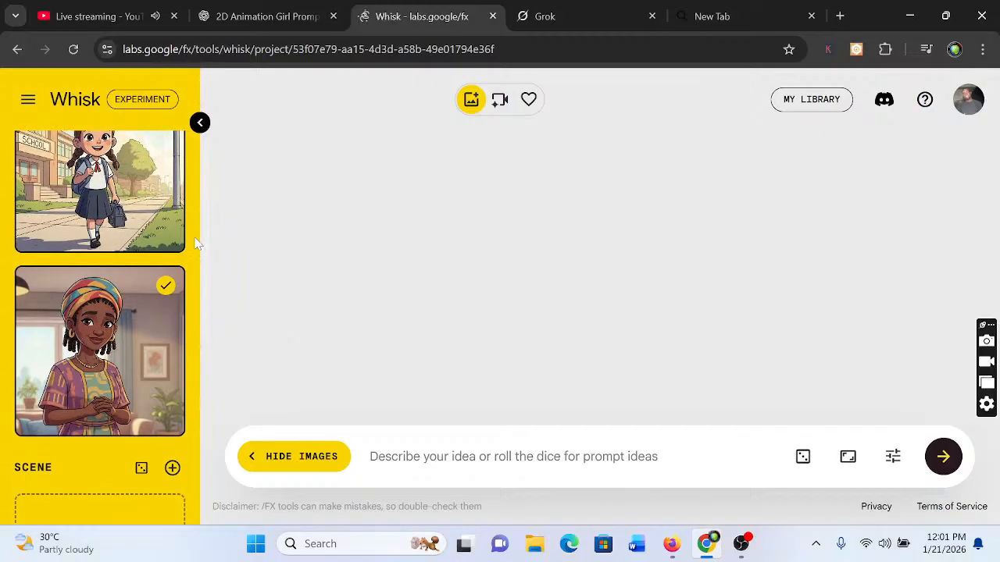
scroll(197, 244, "down", 1)
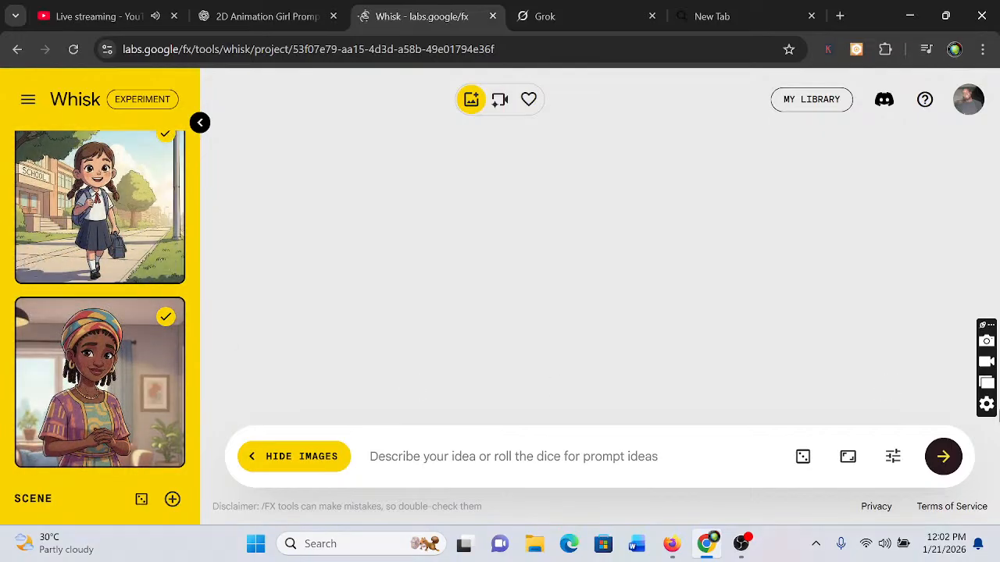
left_click(893, 457)
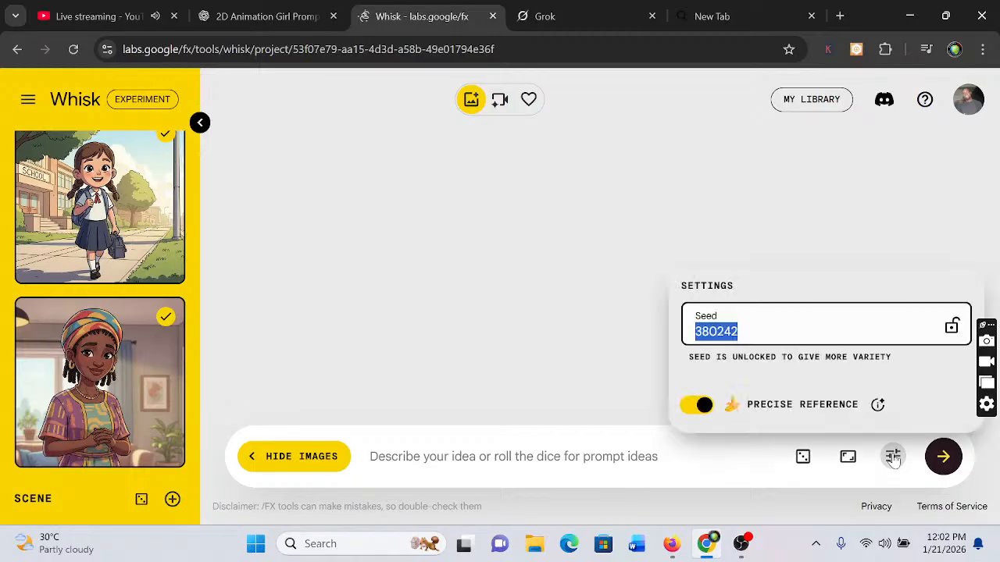
left_click(742, 332)
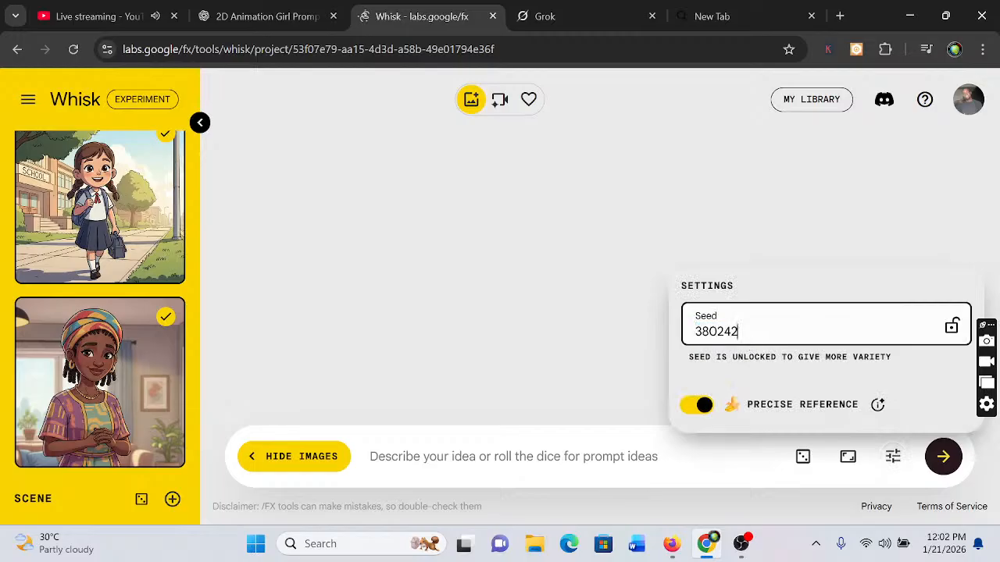
left_click(952, 328)
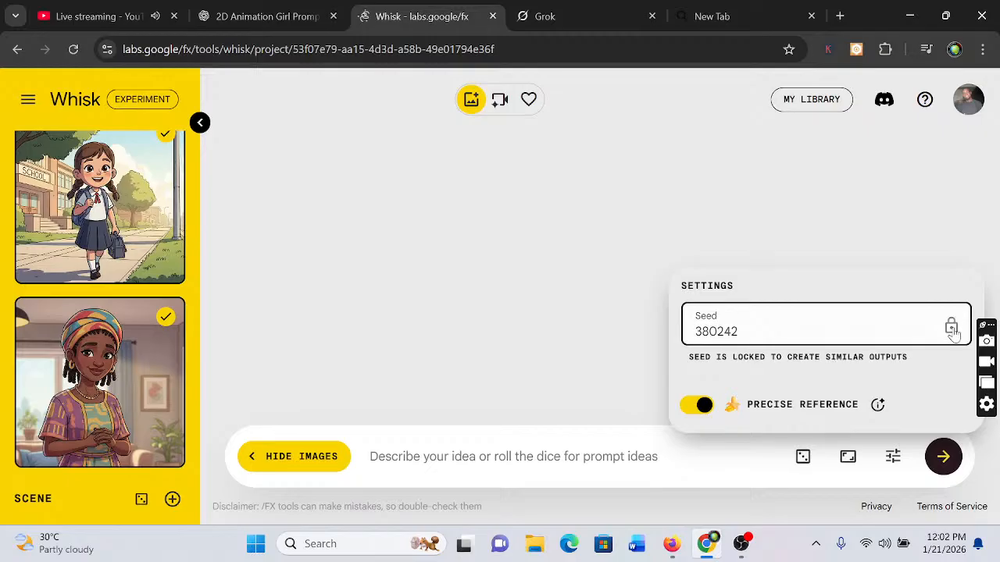
left_click(703, 406)
left_click(703, 406)
left_click(479, 263)
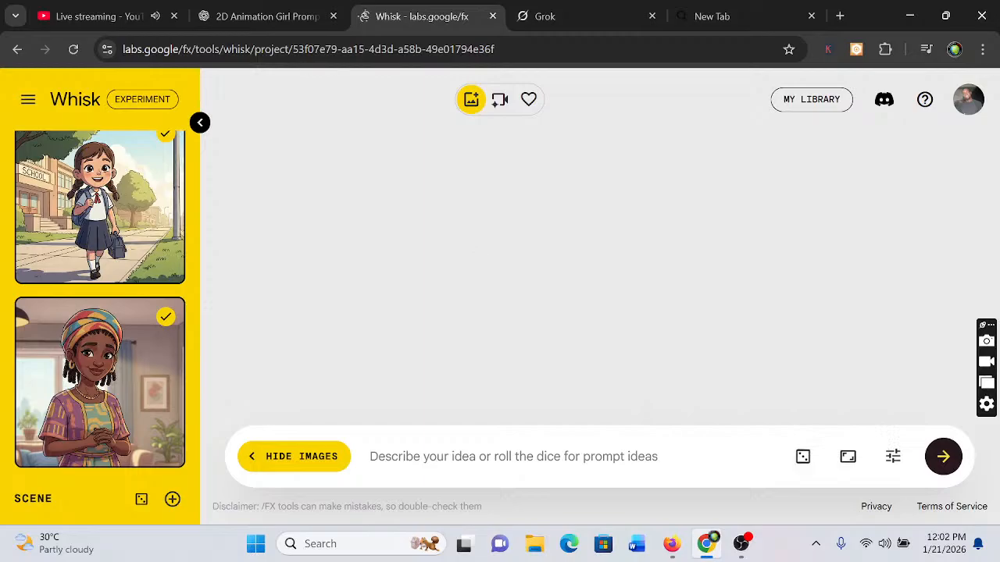
Switch to ChatGPT and copy the image prompt of Scene 1: Coming Home from School
left_click(275, 14)
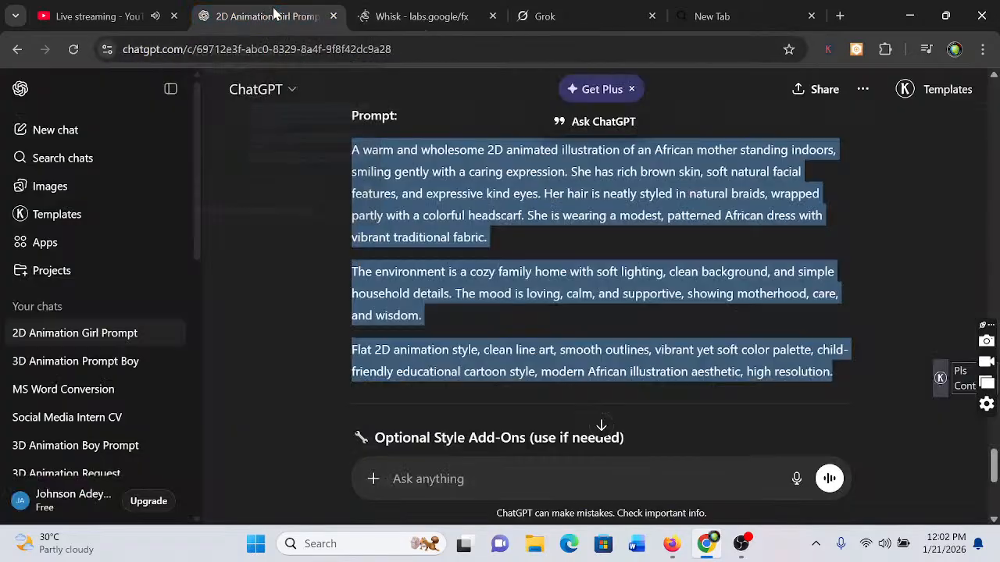
left_click(282, 228)
scroll(283, 228, "up", 3)
scroll(283, 228, "up", 10)
scroll(283, 228, "up", 4)
scroll(283, 228, "up", 2)
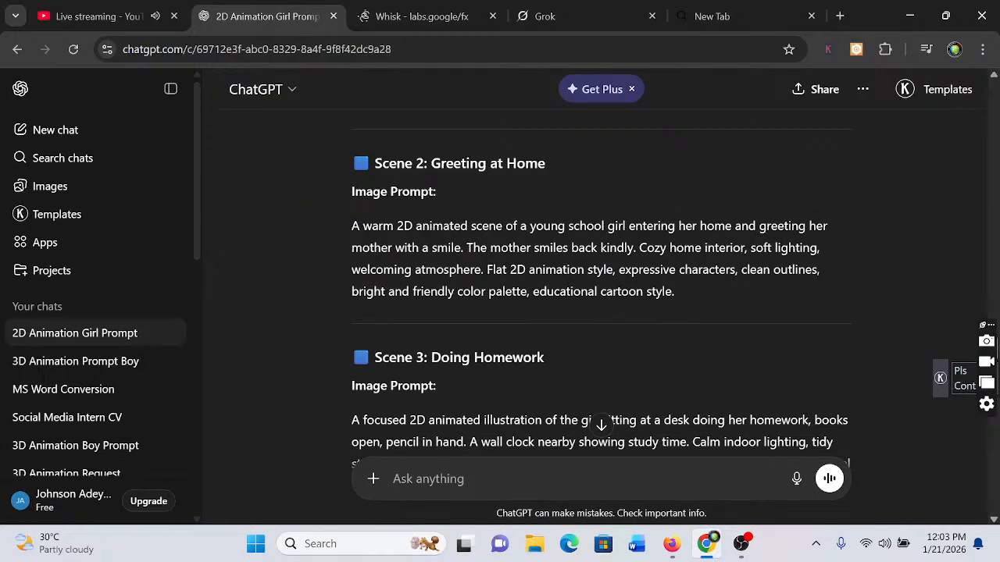
scroll(486, 213, "up", 1)
scroll(480, 215, "up", 2)
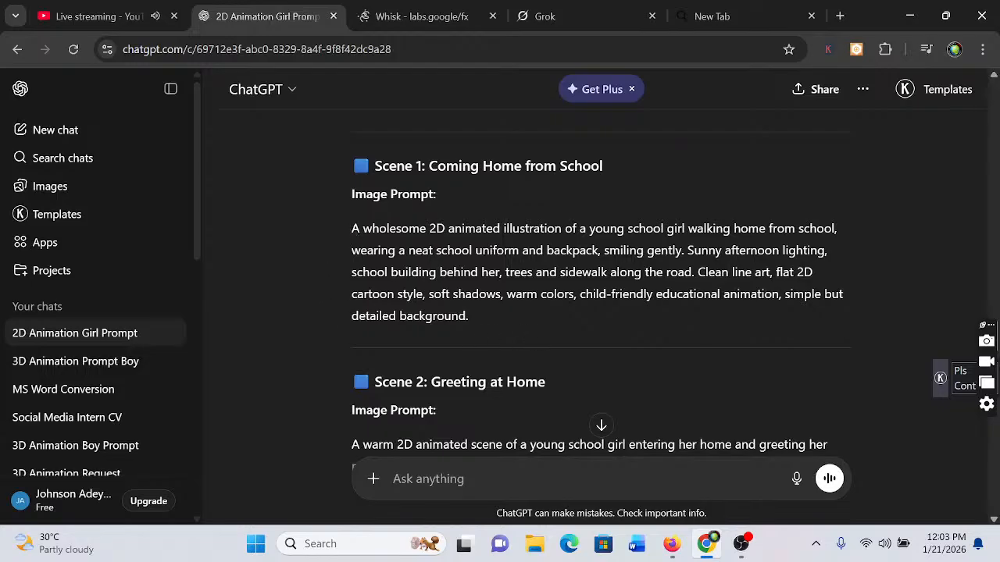
left_click_drag(351, 228, 538, 314)
right_click(504, 267)
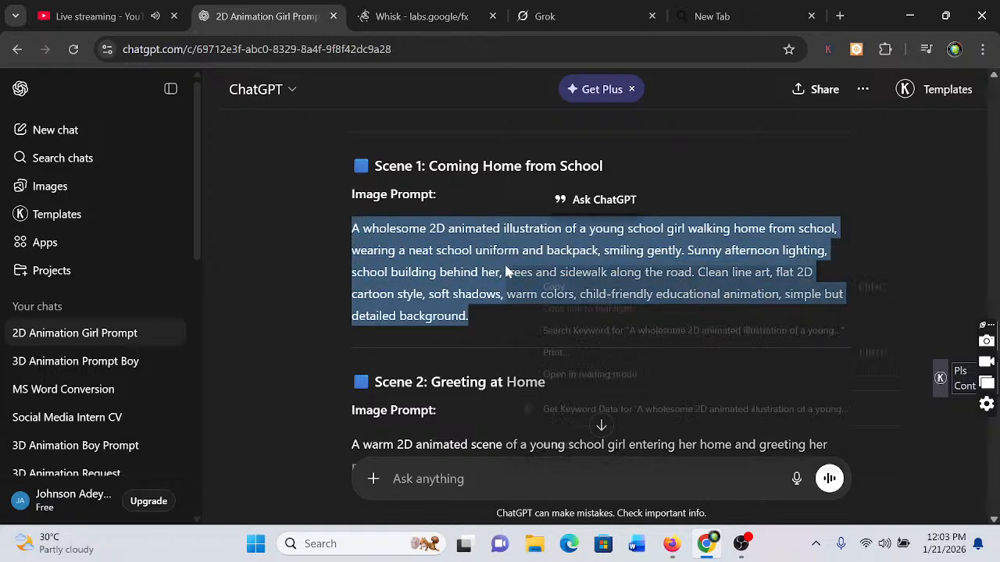
left_click(554, 287)
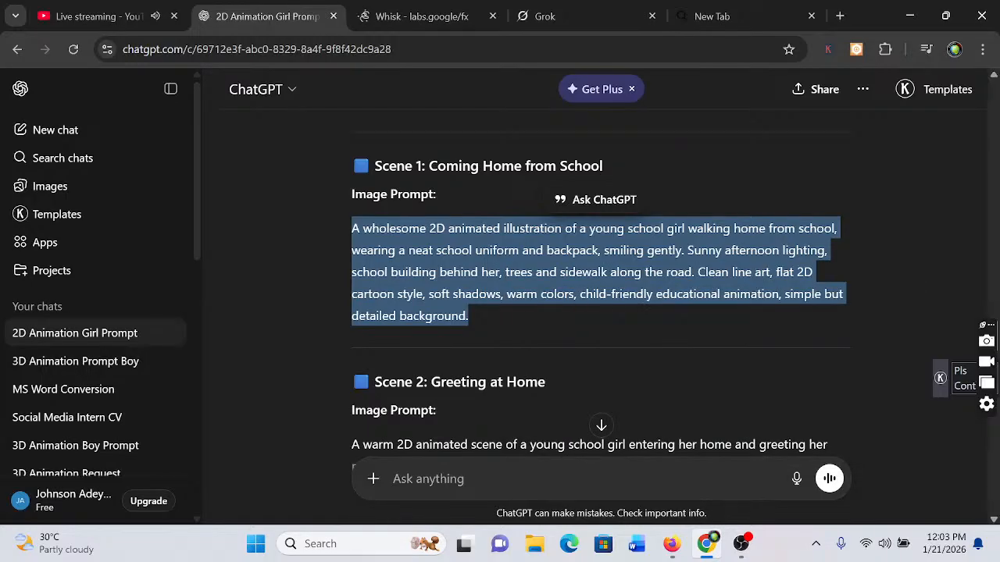
Switch to Whisk and deselect the African mother subject, leaving only the schoolgirl selected
left_click(428, 16)
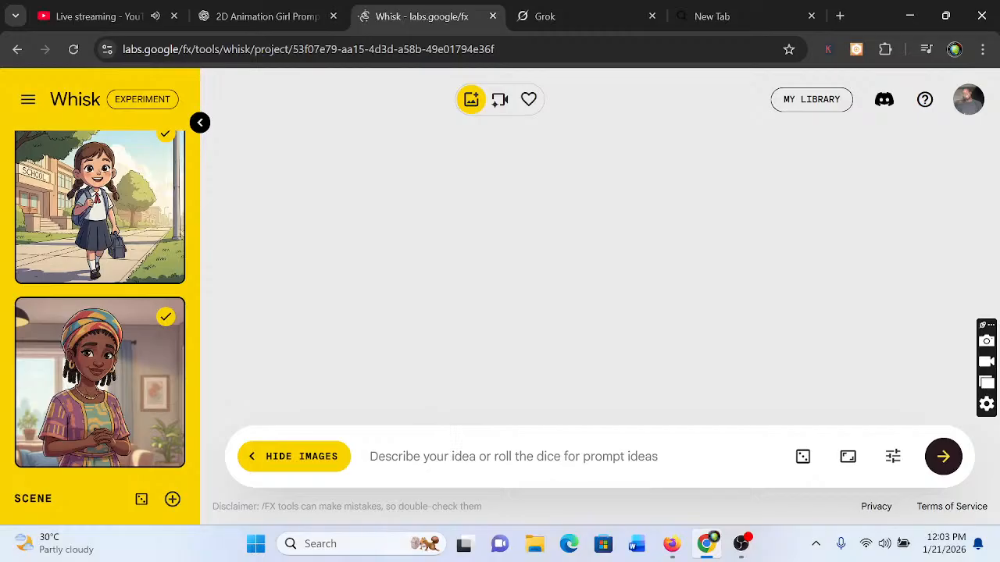
mouse_move(179, 323)
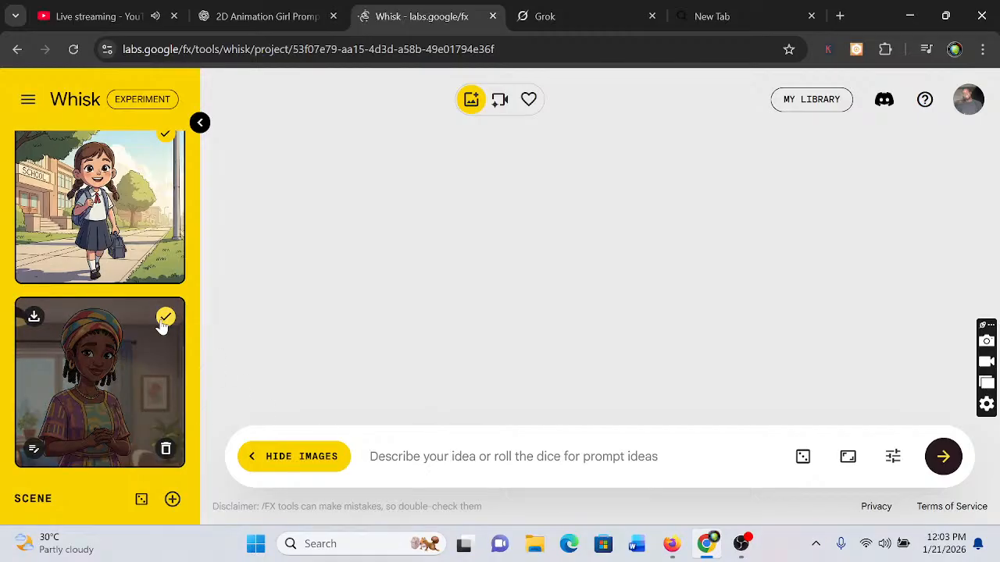
left_click(165, 316)
left_click(164, 317)
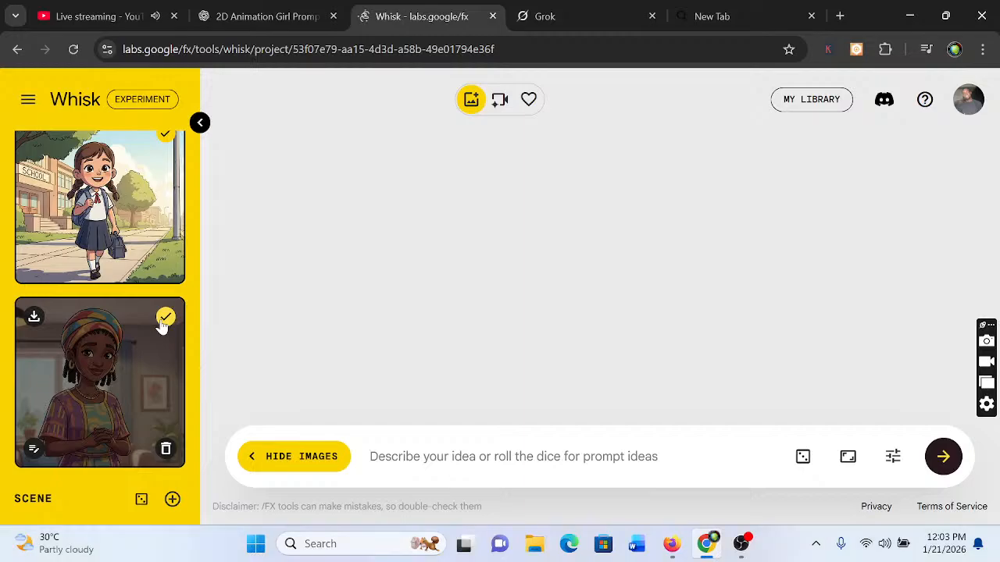
left_click(161, 318)
left_click(162, 319)
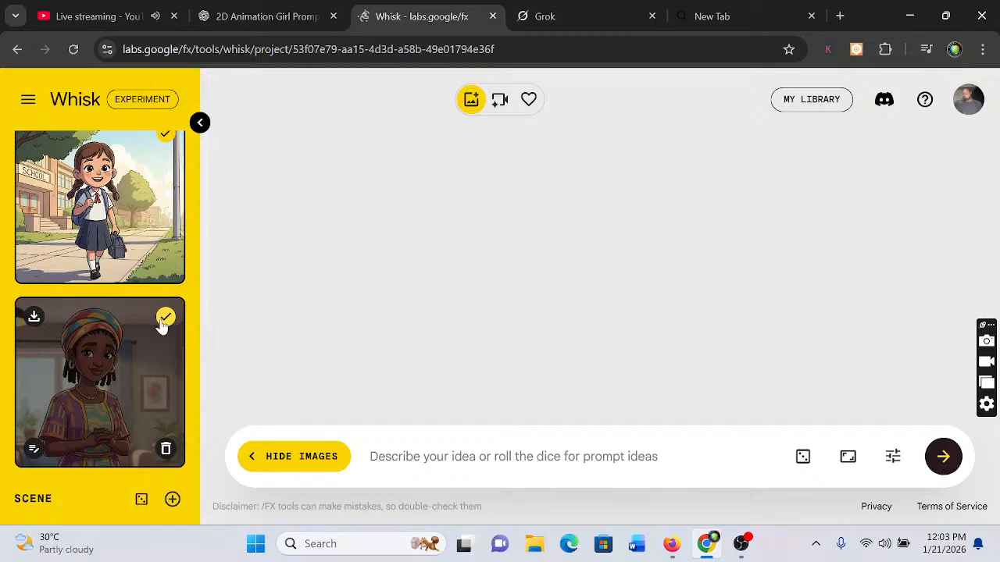
left_click(164, 318)
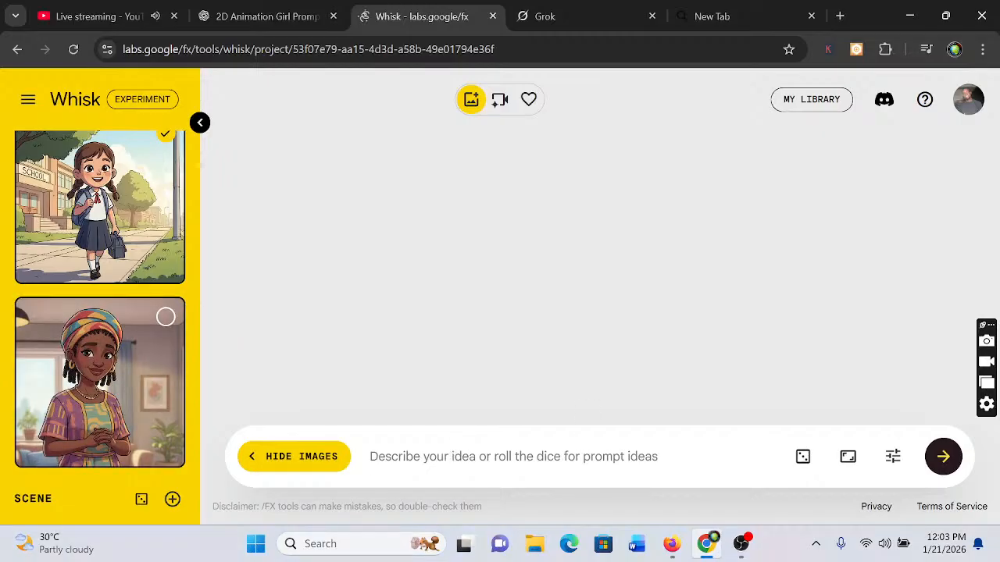
Paste the copied Scene 1 prompt into Whisk and generate the images of the girl walking home
key("ctrl+v")
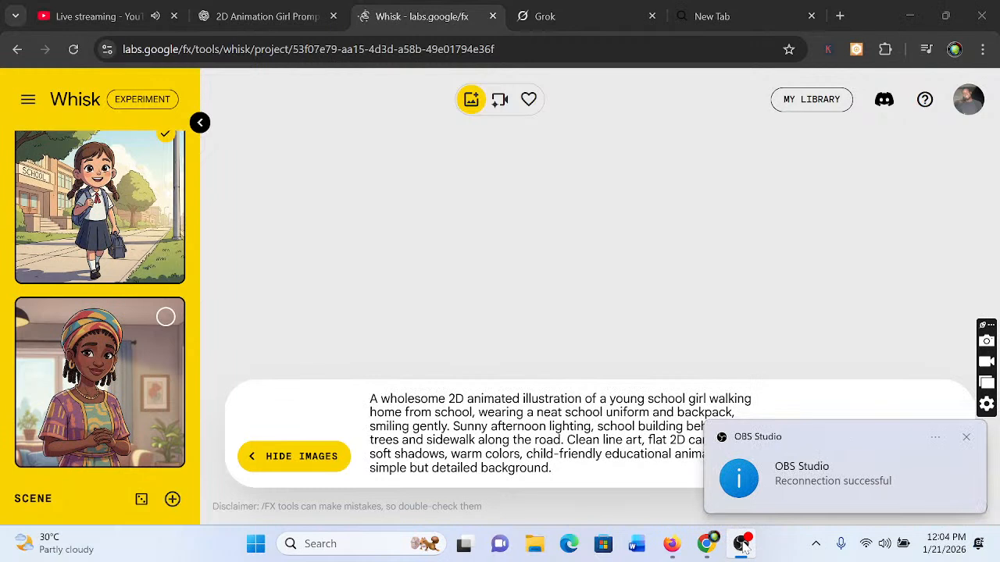
key("super")
left_click(711, 548)
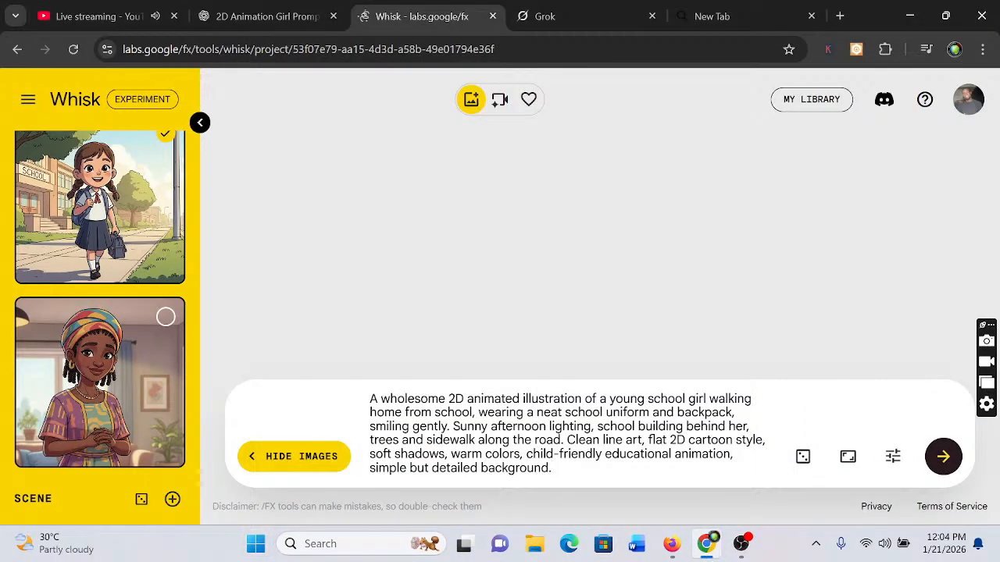
left_click(943, 466)
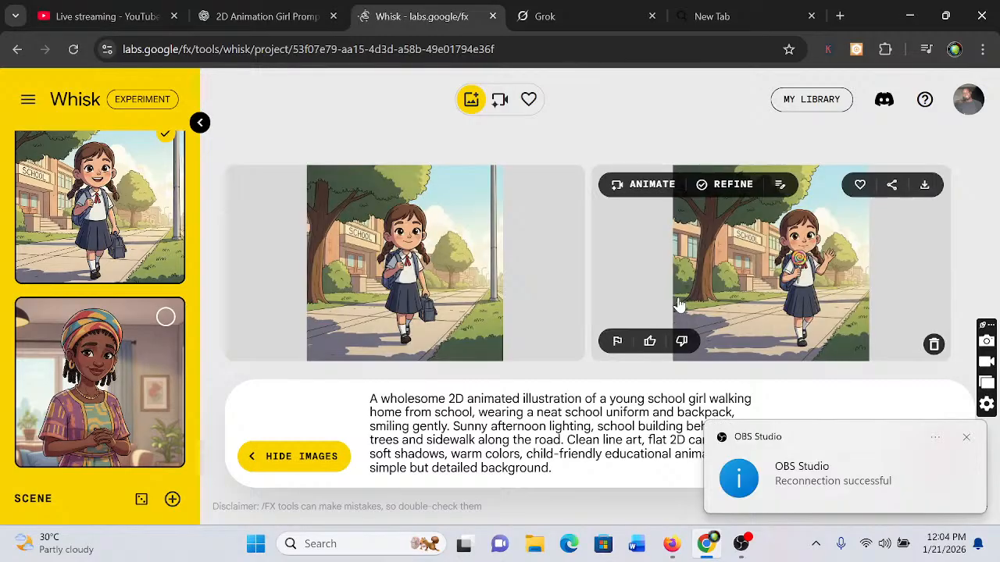
Switch to ChatGPT and copy the image prompt of Scene 2: Greeting at Home
mouse_move(463, 544)
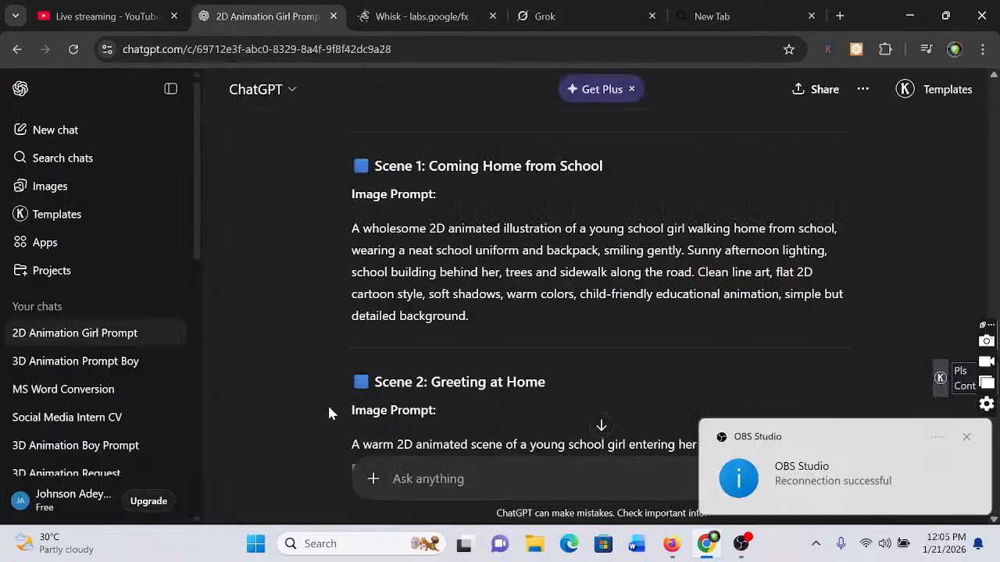
scroll(329, 413, "down", 2)
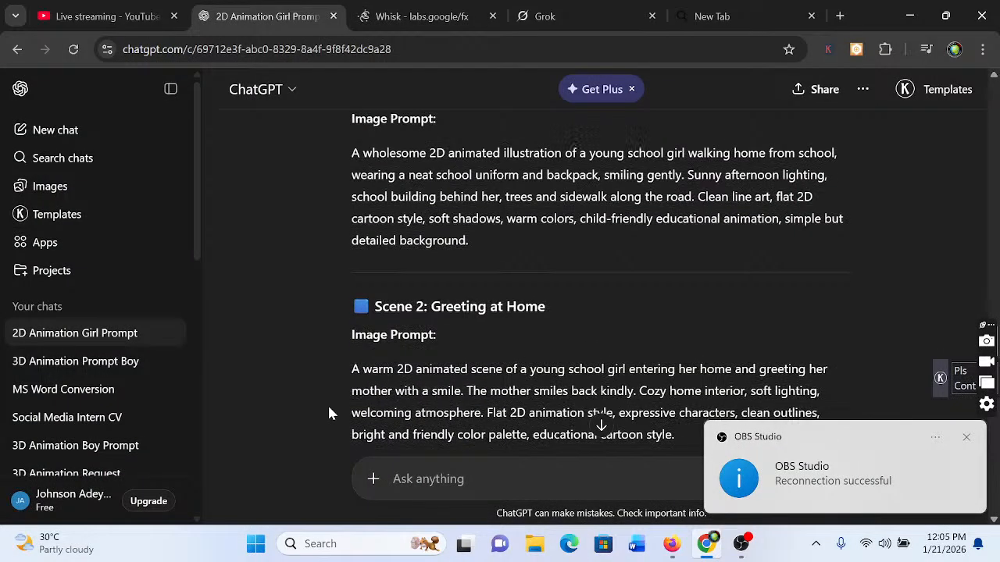
scroll(328, 414, "down", 1)
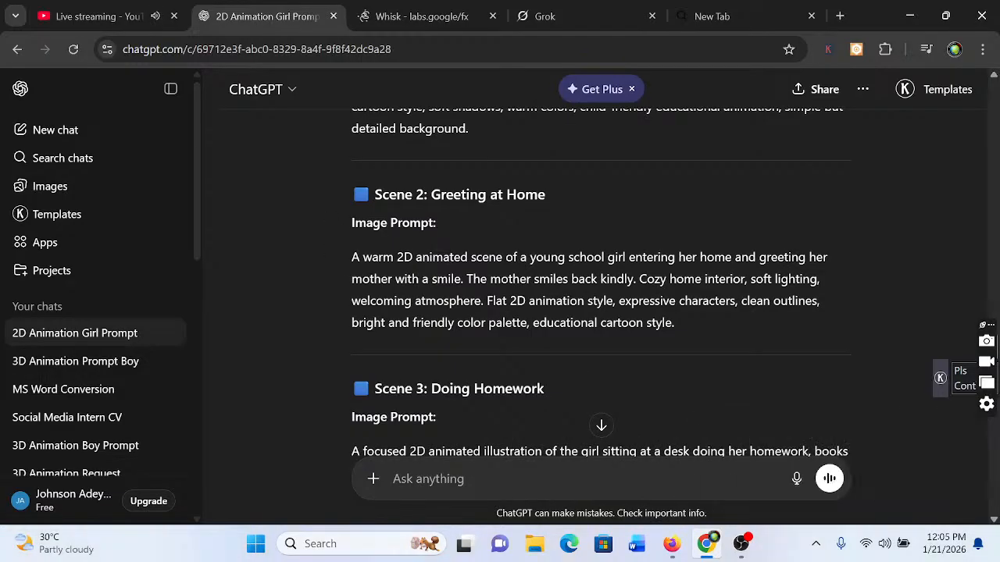
left_click_drag(352, 257, 676, 346)
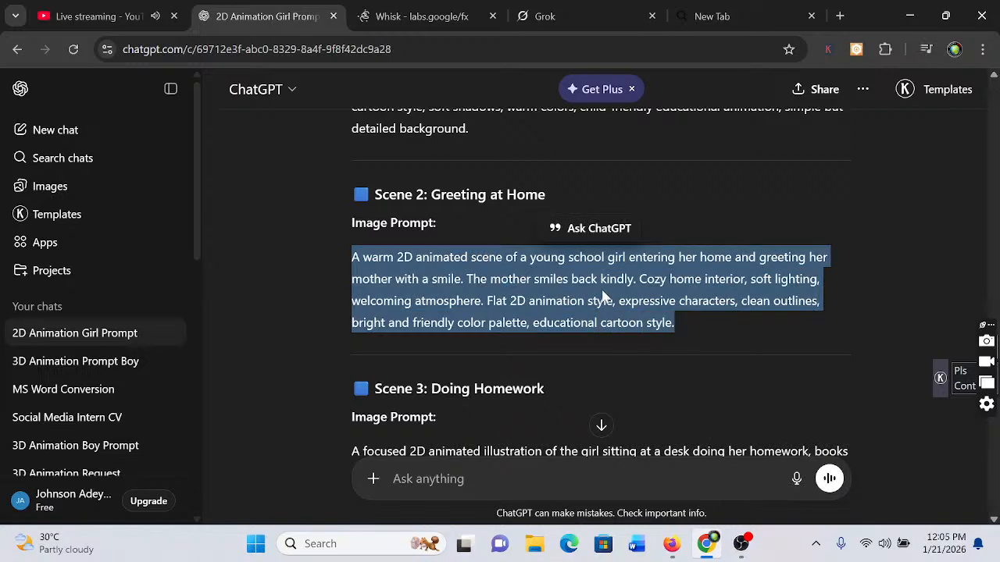
key("ctrl")
key("ctrl+c")
Return to Whisk and select the African mother subject again alongside the schoolgirl
left_click(416, 16)
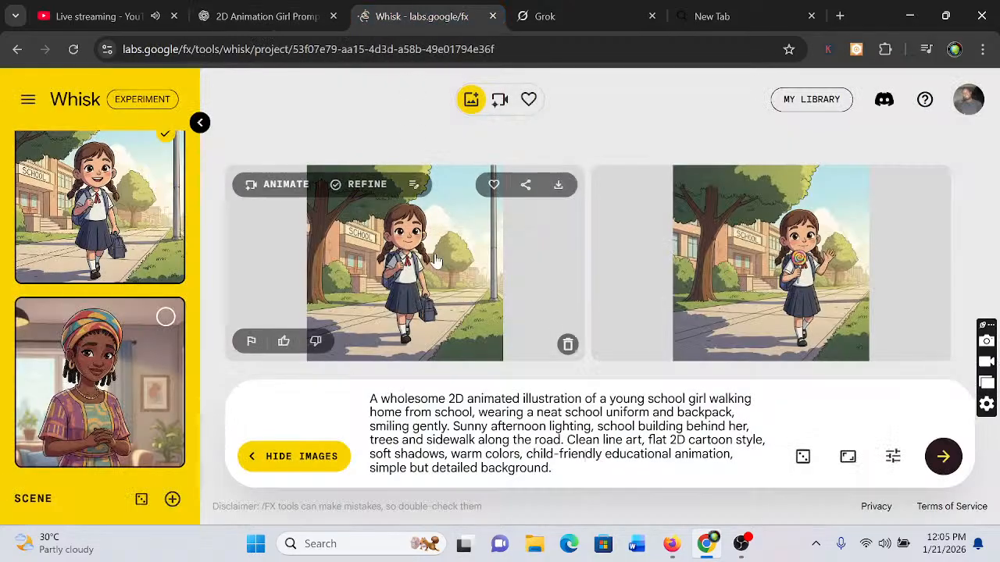
left_click(257, 14)
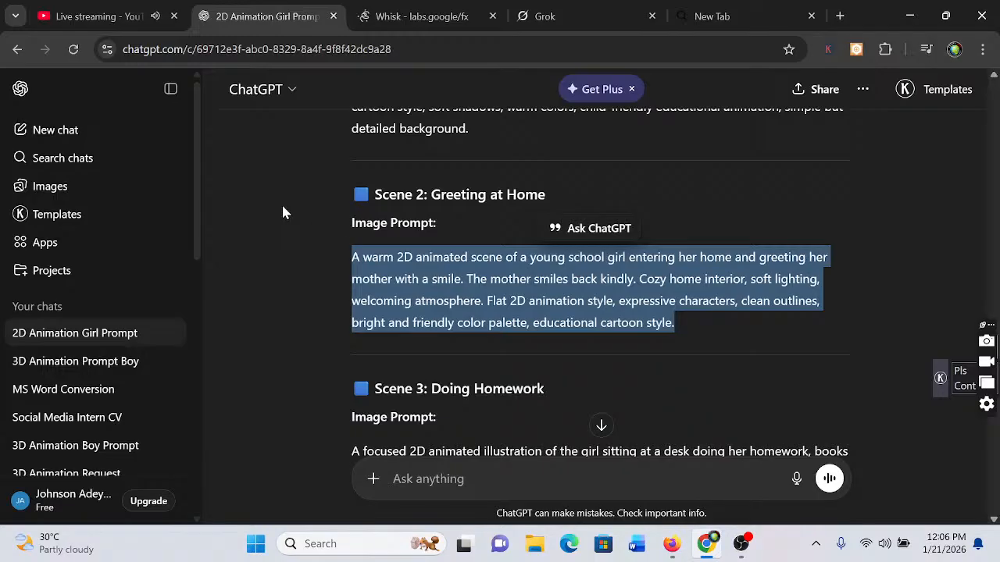
left_click(432, 17)
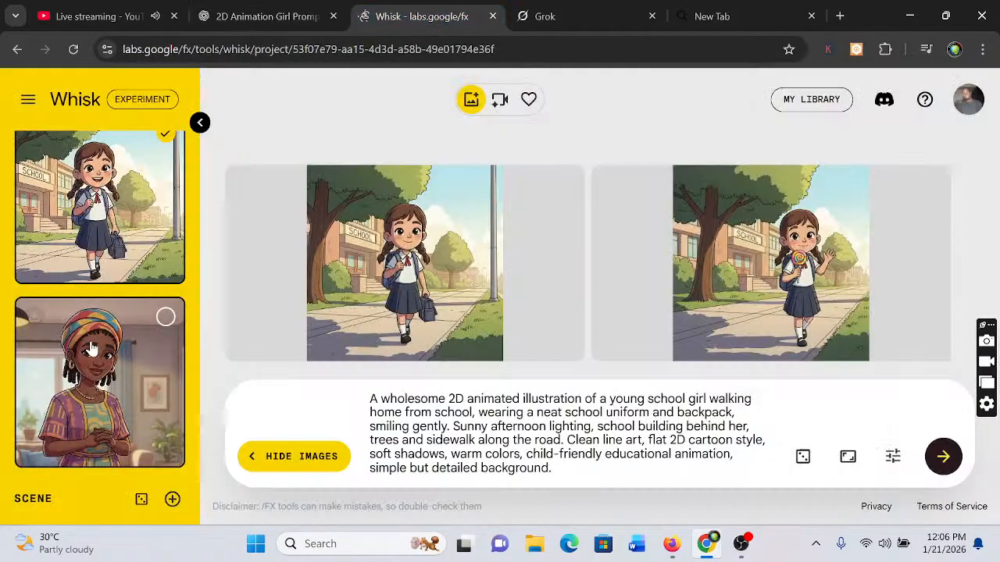
mouse_move(171, 323)
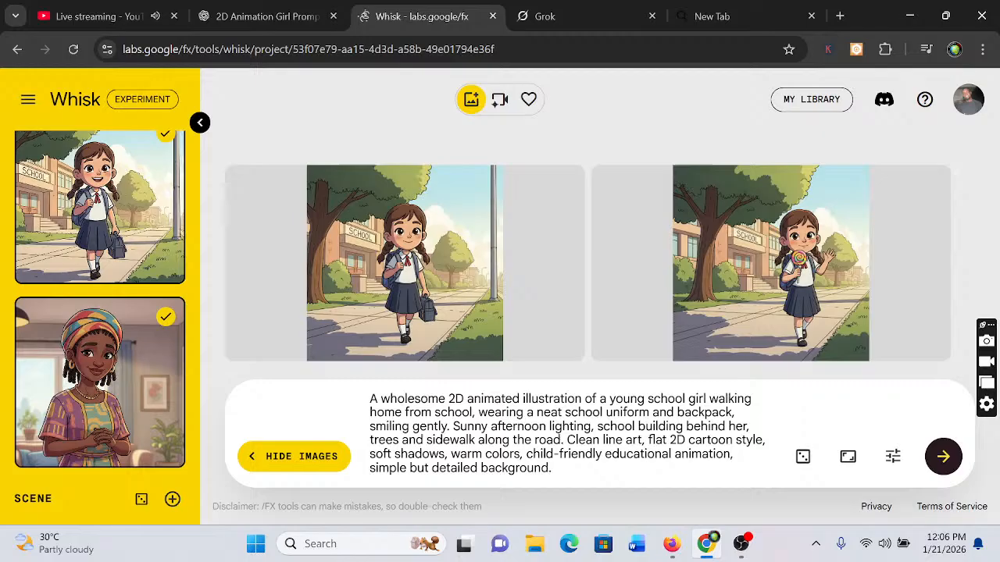
Replace the Whisk prompt with the copied Scene 2 prompt and generate the images of the girl greeting her mother
key("ctrl+a")
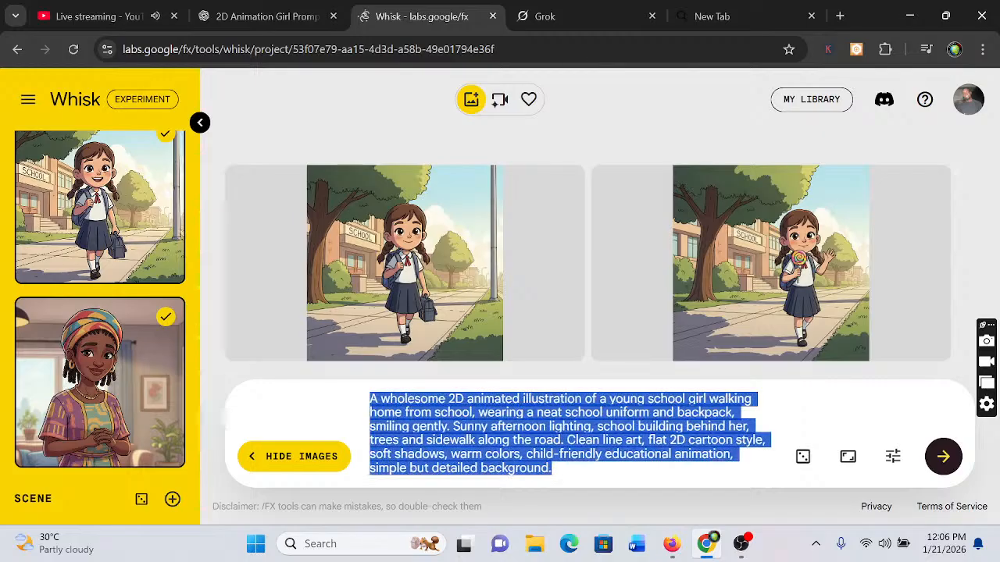
key("BackSpace")
key("ctrl+v")
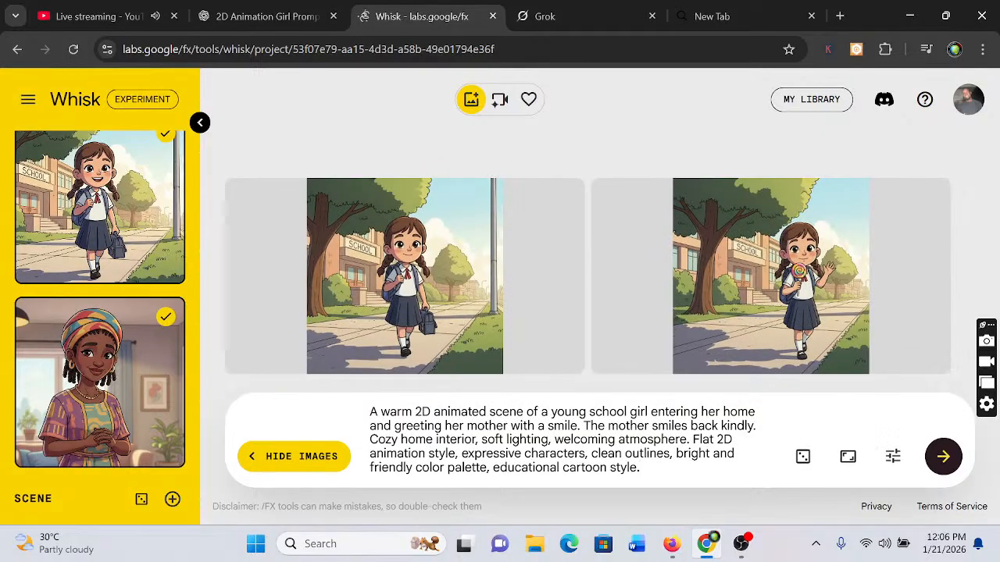
left_click(943, 457)
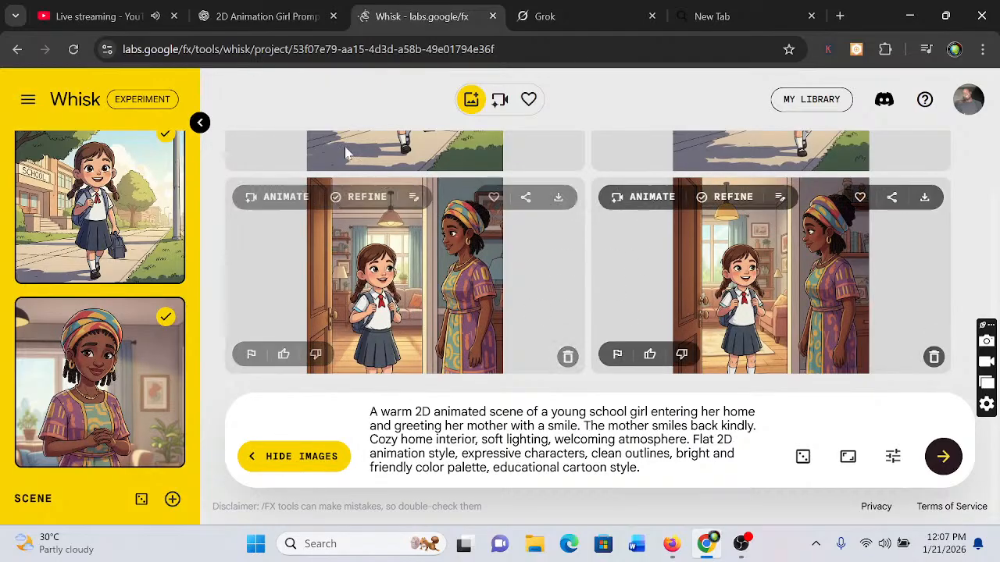
Switch to ChatGPT and copy the image prompt of Scene 3: Doing Homework
left_click(231, 19)
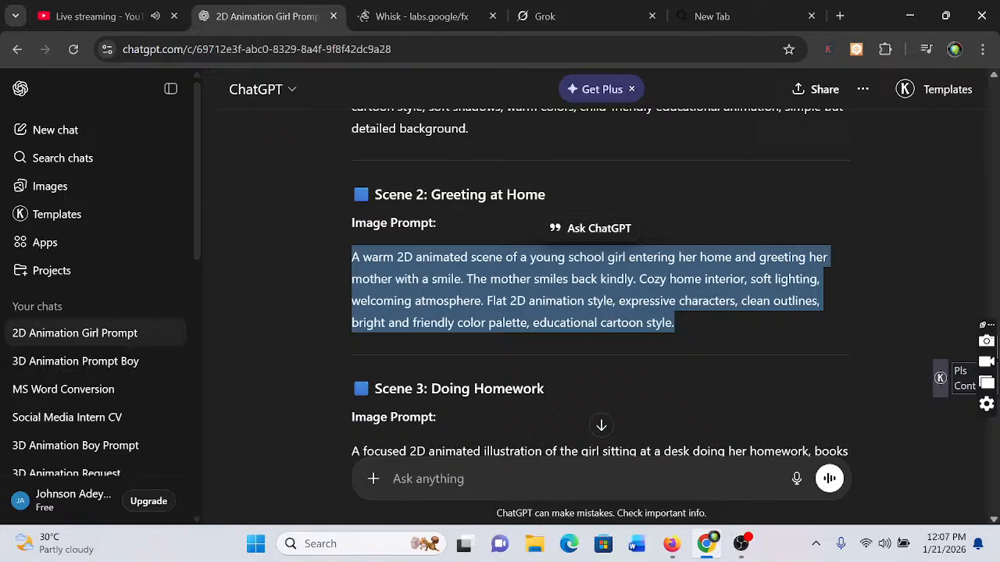
left_click(318, 407)
scroll(319, 407, "down", 2)
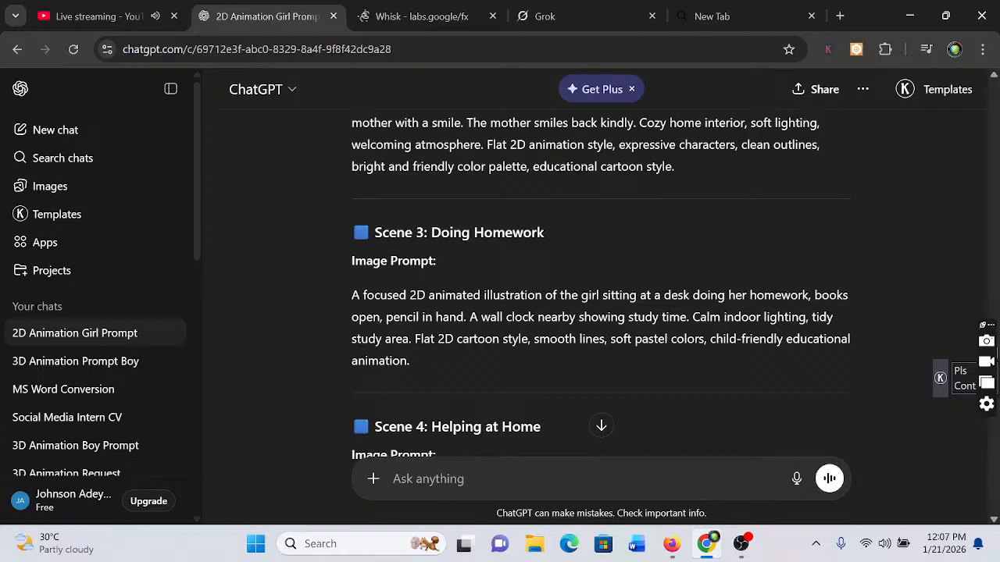
left_click_drag(351, 295, 508, 363)
right_click(487, 340)
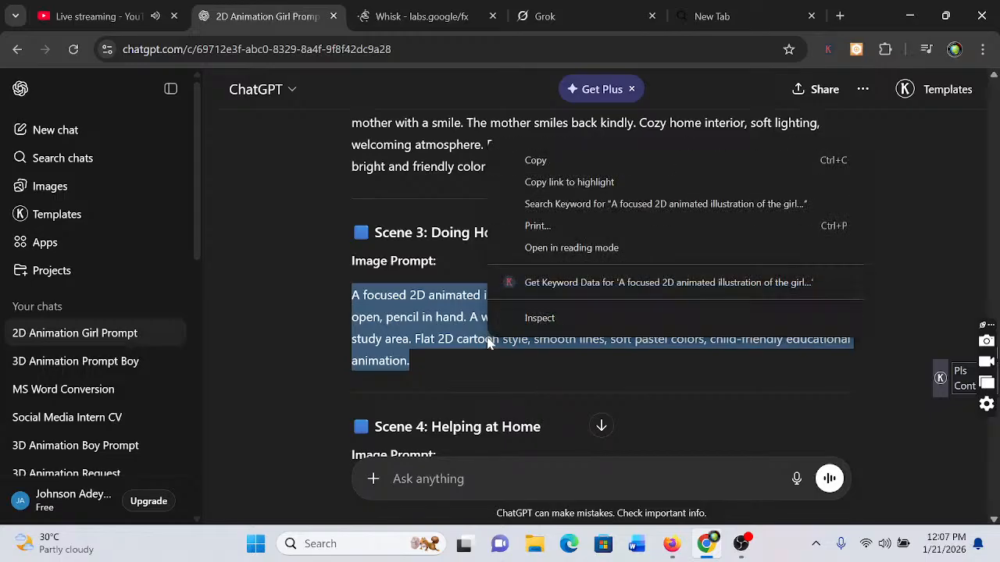
left_click(544, 161)
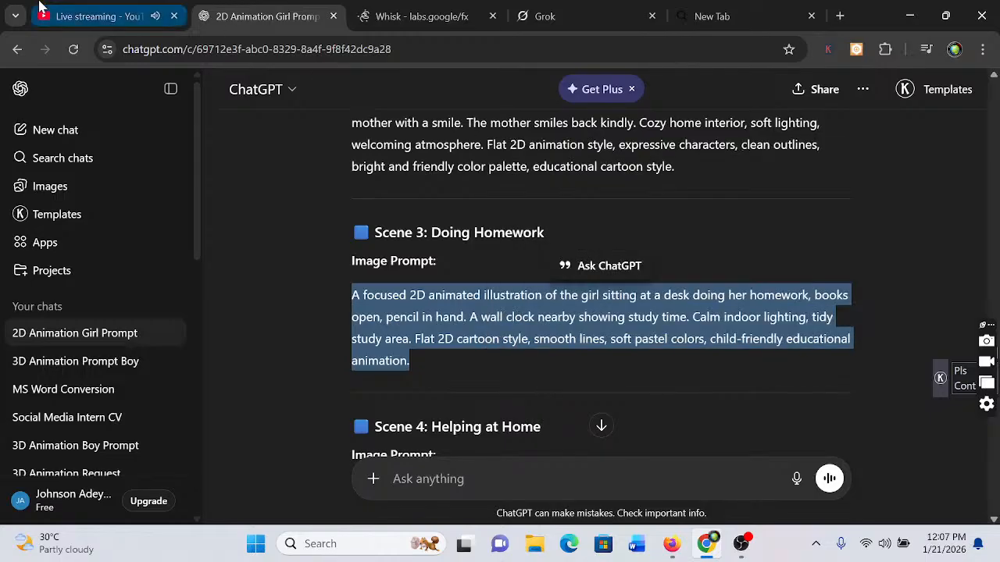
Return to Whisk, deselect the African mother subject, and generate images from the copied Scene 3 homework prompt in place of the old one
left_click(414, 17)
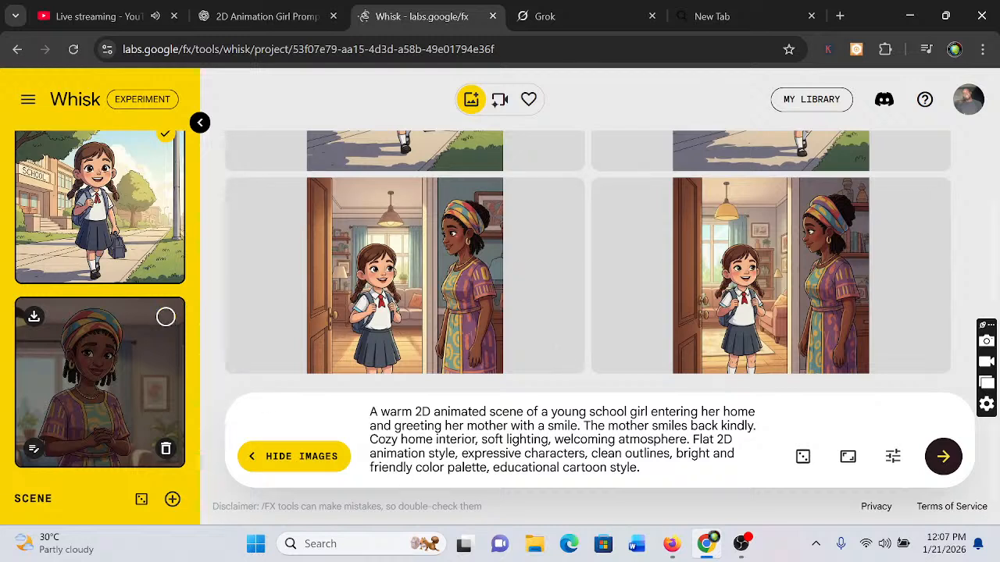
key("ctrl+a")
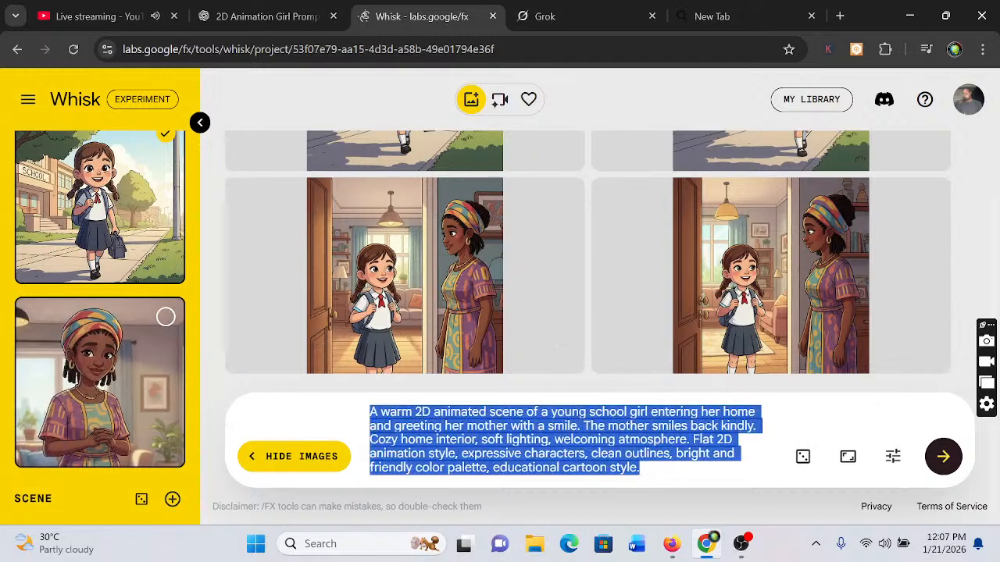
key("BackSpace")
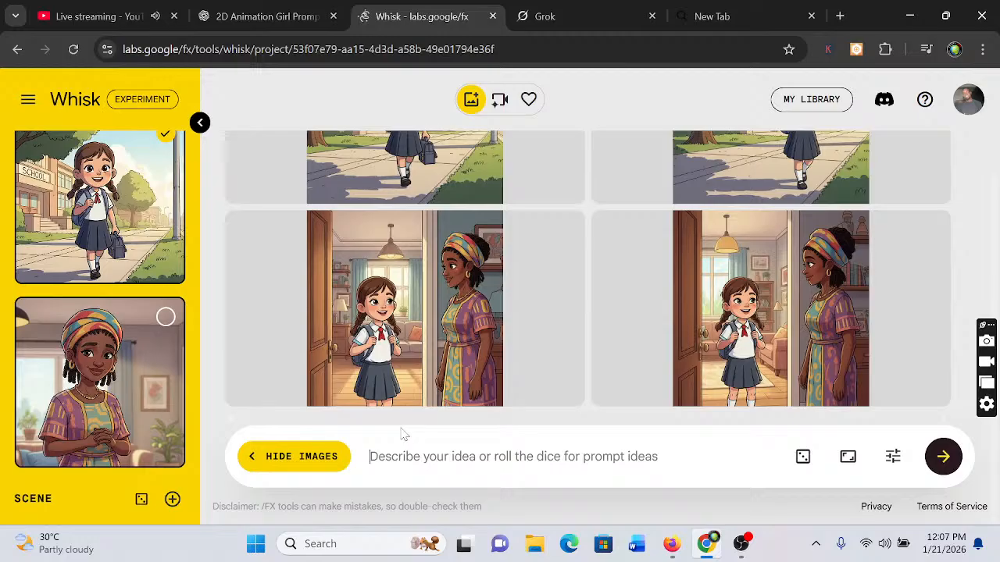
key("ctrl+v")
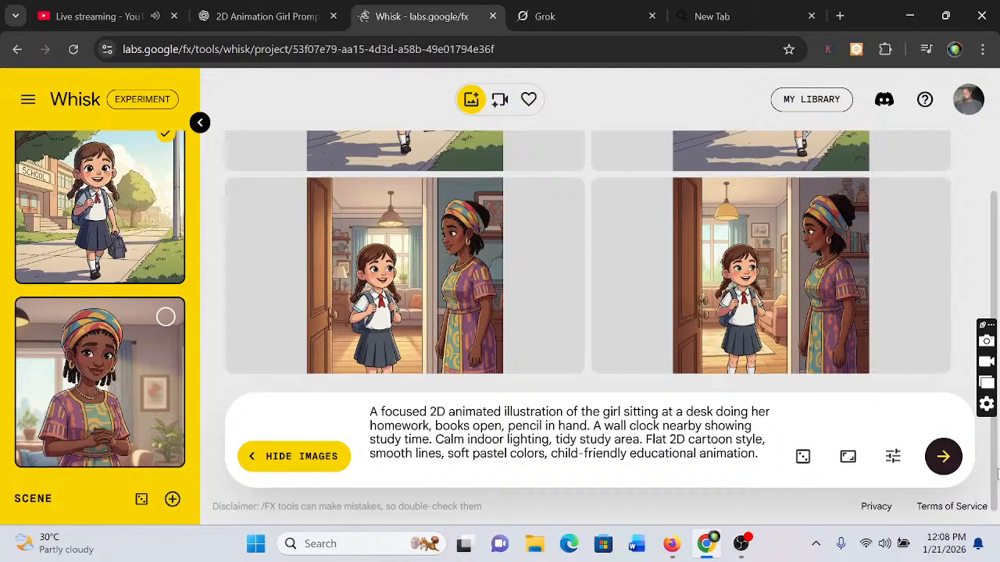
left_click(945, 453)
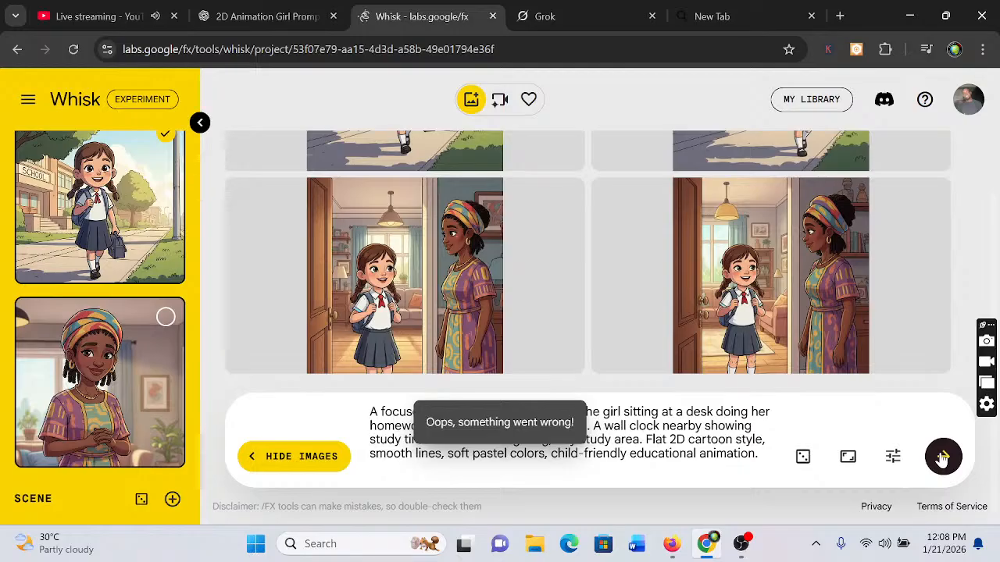
left_click(942, 459)
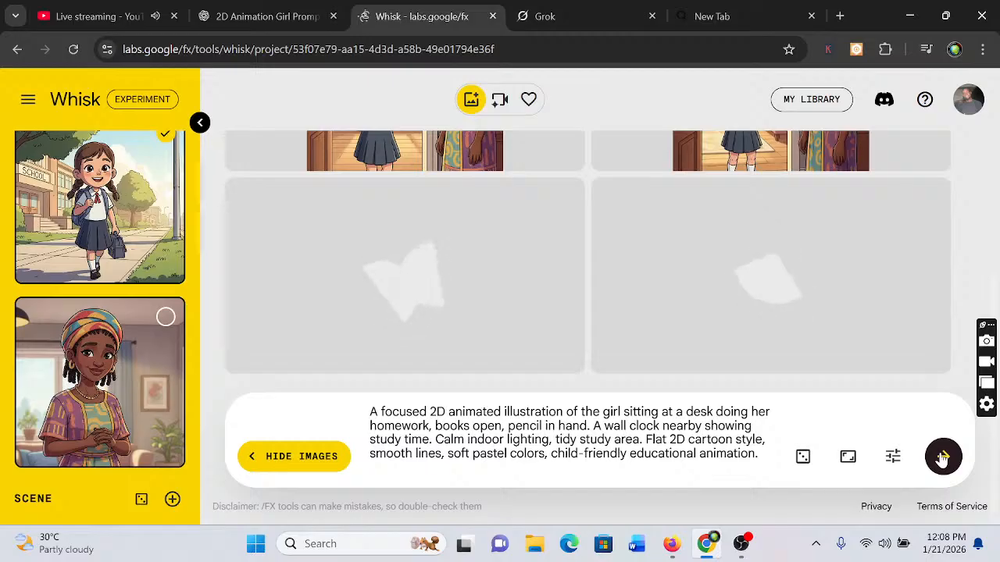
Switch to ChatGPT and copy the image prompt of Scene 4: Helping at Home
left_click(258, 15)
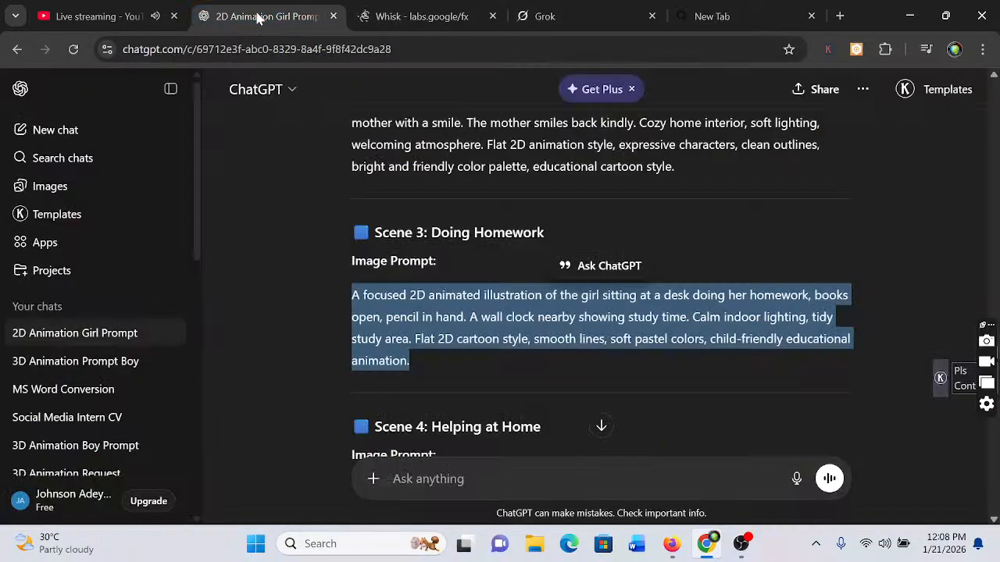
left_click(343, 431)
scroll(345, 435, "down", 2)
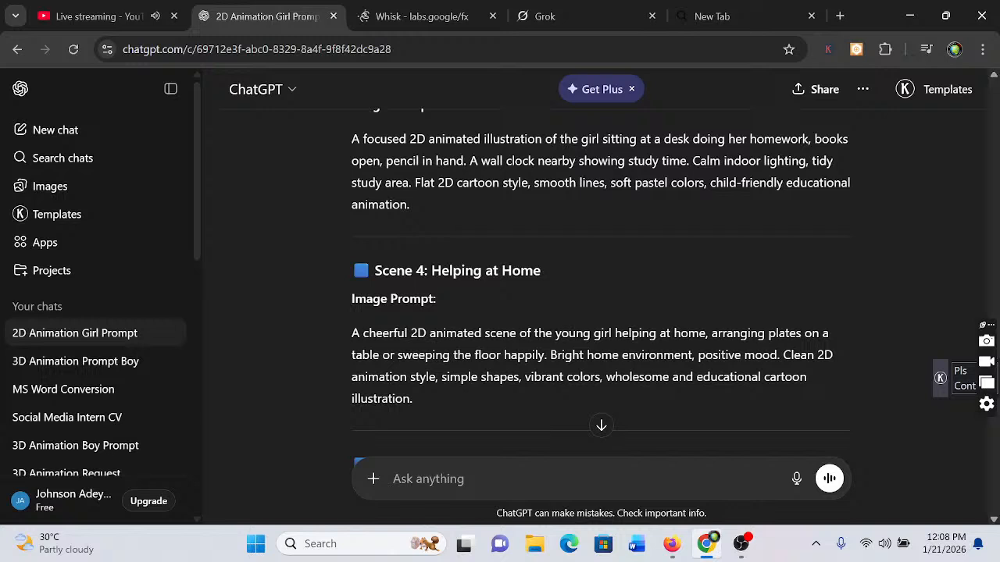
left_click_drag(351, 333, 460, 396)
key("ctrl+c")
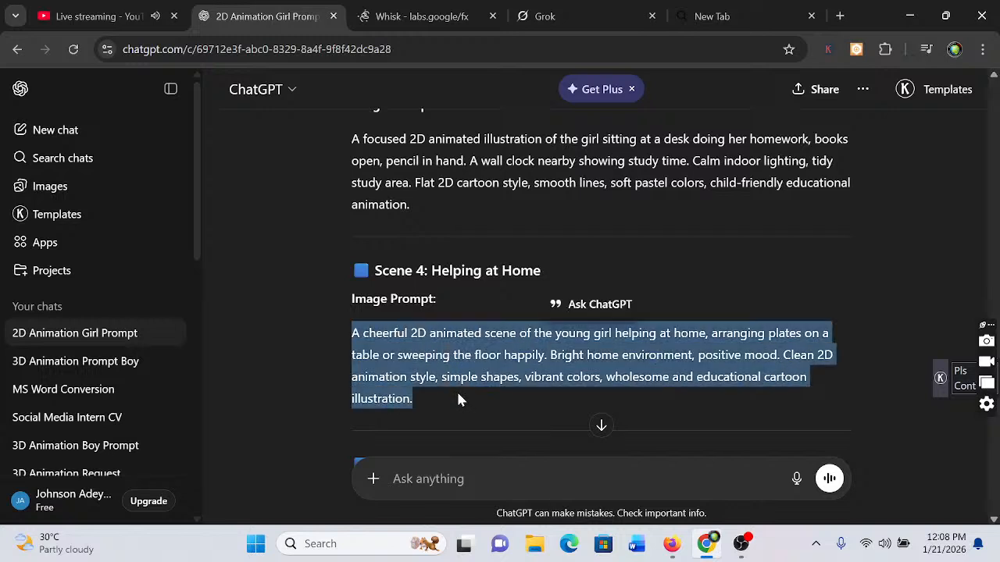
right_click(442, 377)
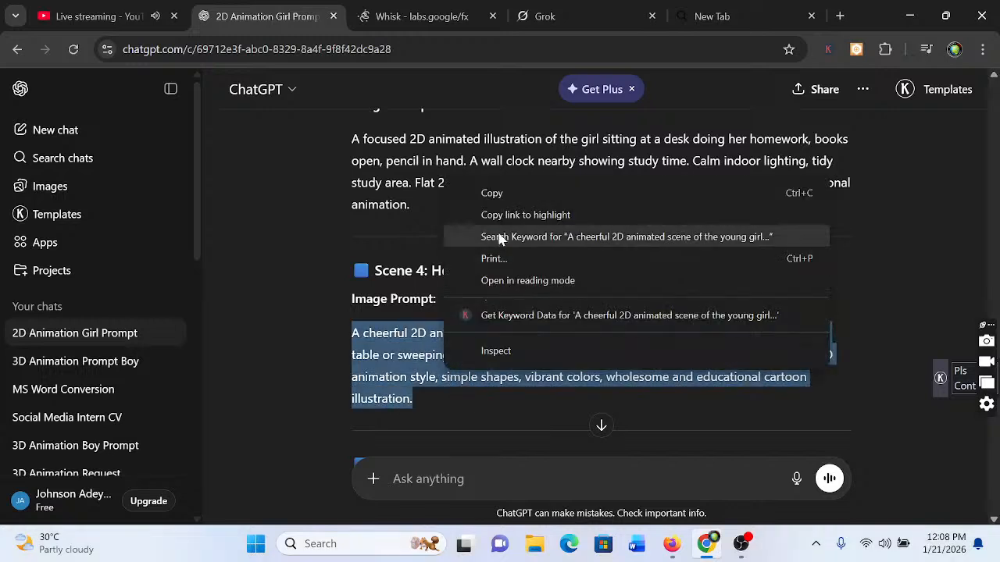
left_click(496, 192)
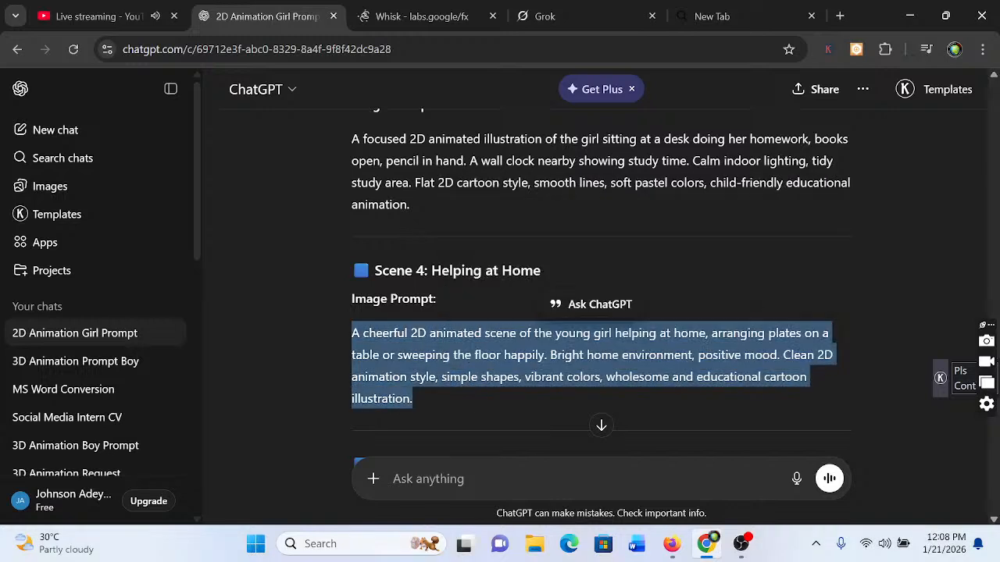
Review the visuals, dialogue and on-screen text of Scenes 1 to 5 in the animation script
left_click(261, 271)
scroll(261, 270, "up", 2)
scroll(261, 270, "up", 15)
scroll(261, 271, "up", 10)
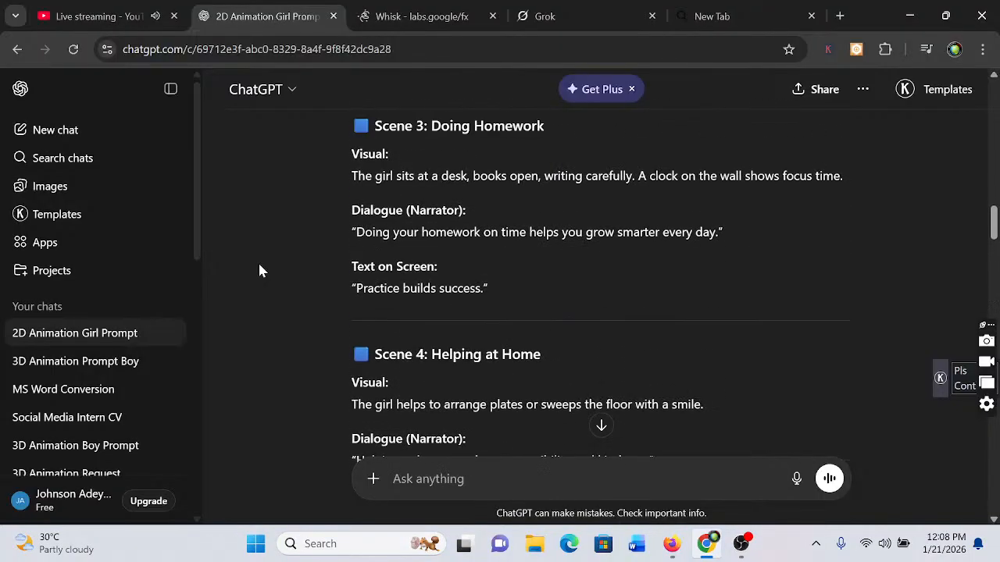
scroll(261, 270, "up", 1)
scroll(260, 271, "up", 4)
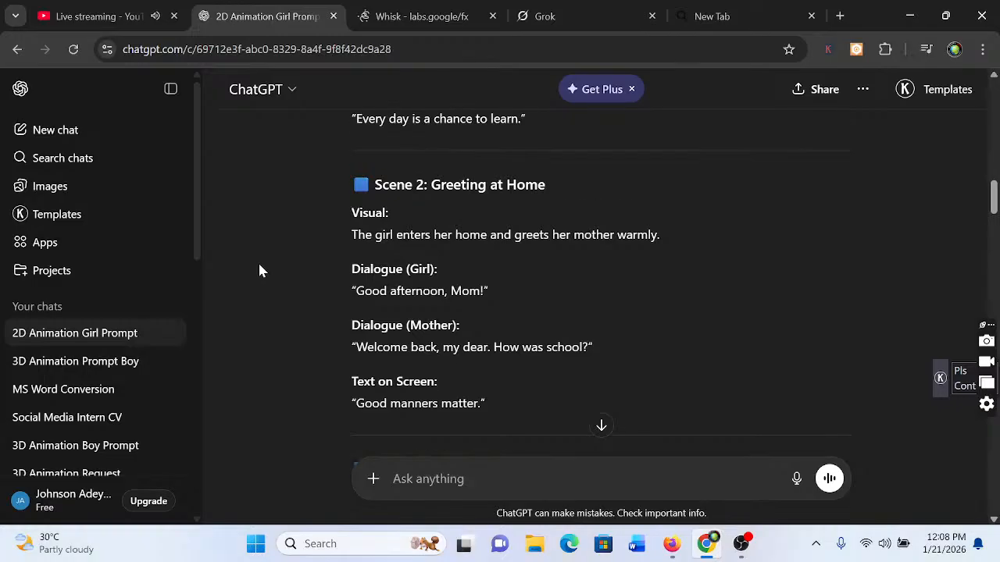
scroll(260, 267, "up", 1)
scroll(260, 267, "up", 1)
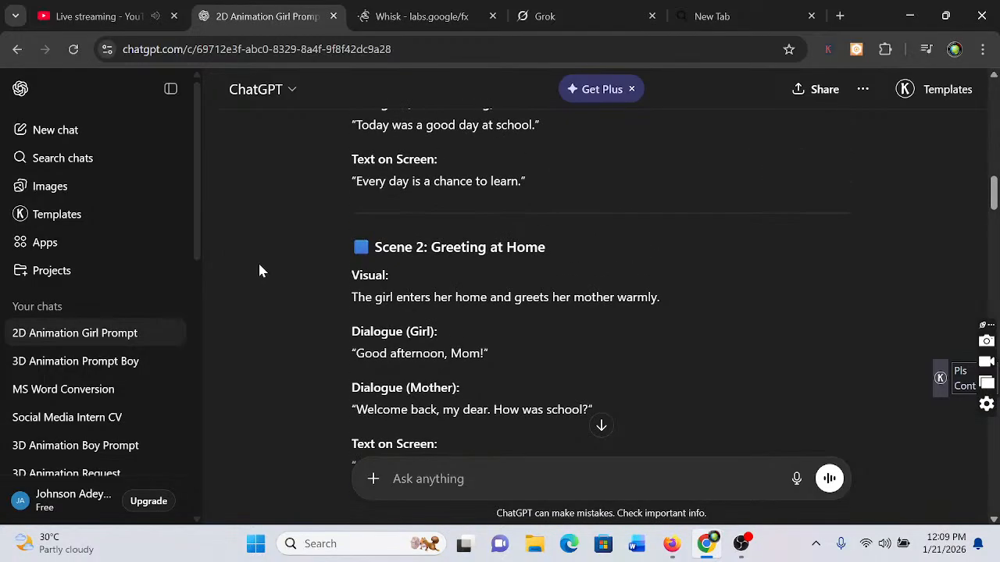
scroll(261, 270, "up", 3)
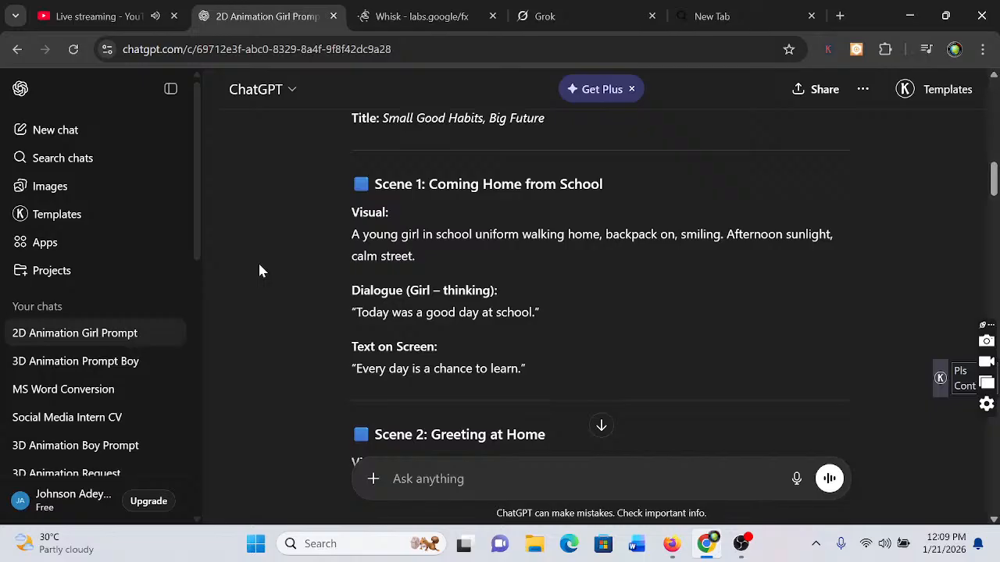
scroll(261, 270, "down", 4)
scroll(261, 271, "down", 4)
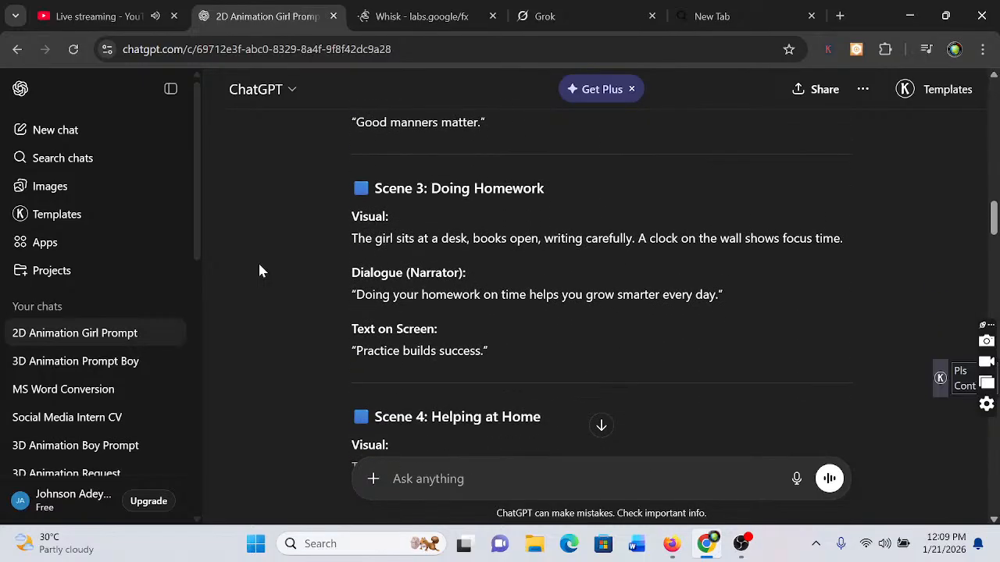
scroll(261, 270, "down", 1)
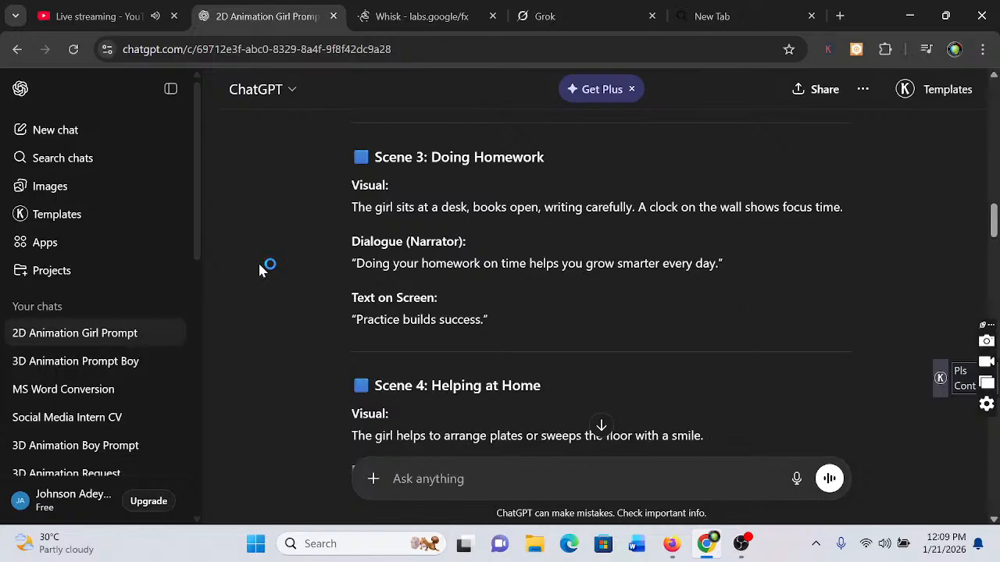
scroll(261, 270, "down", 3)
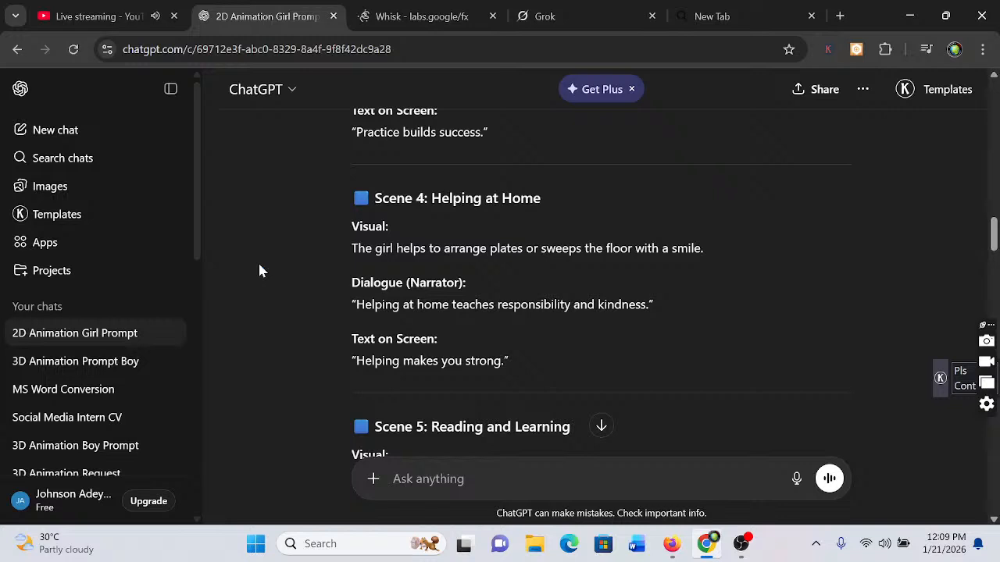
scroll(260, 270, "down", 1)
scroll(261, 270, "down", 1)
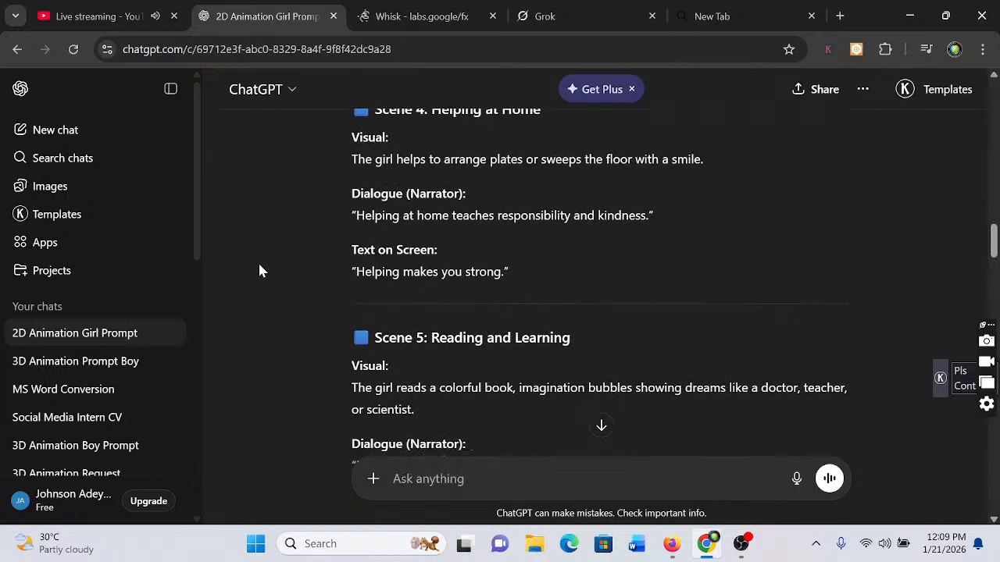
scroll(261, 270, "down", 1)
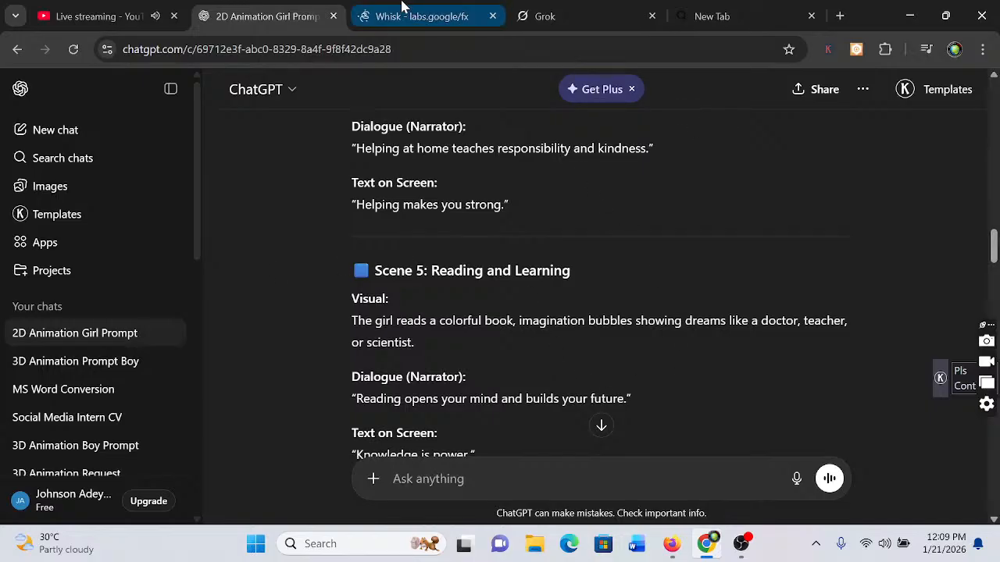
Return to Whisk, replace the prompt with the copied Scene 4 text and generate the images of the girl helping at home
left_click(414, 23)
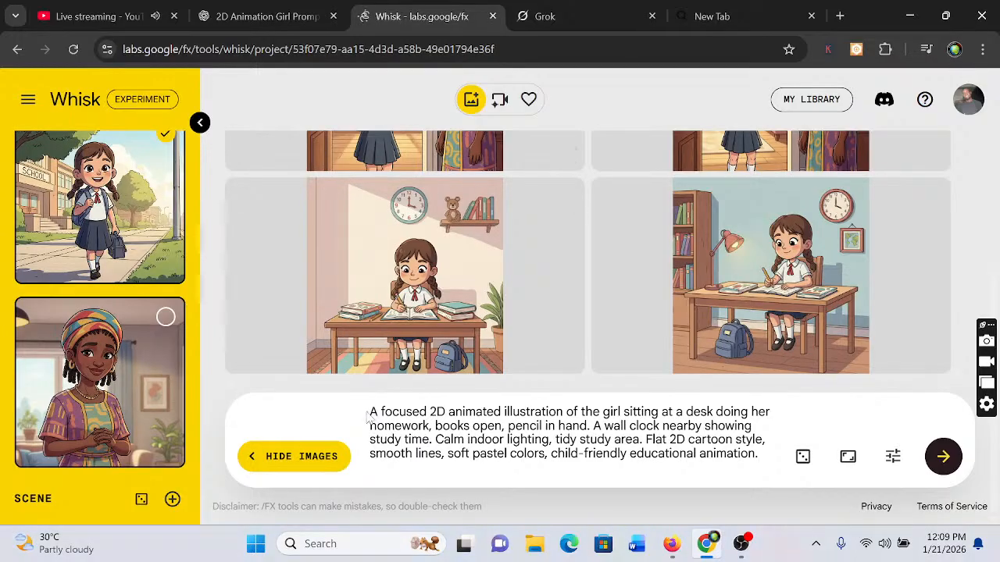
left_click_drag(370, 412, 378, 412)
key("ctrl+a")
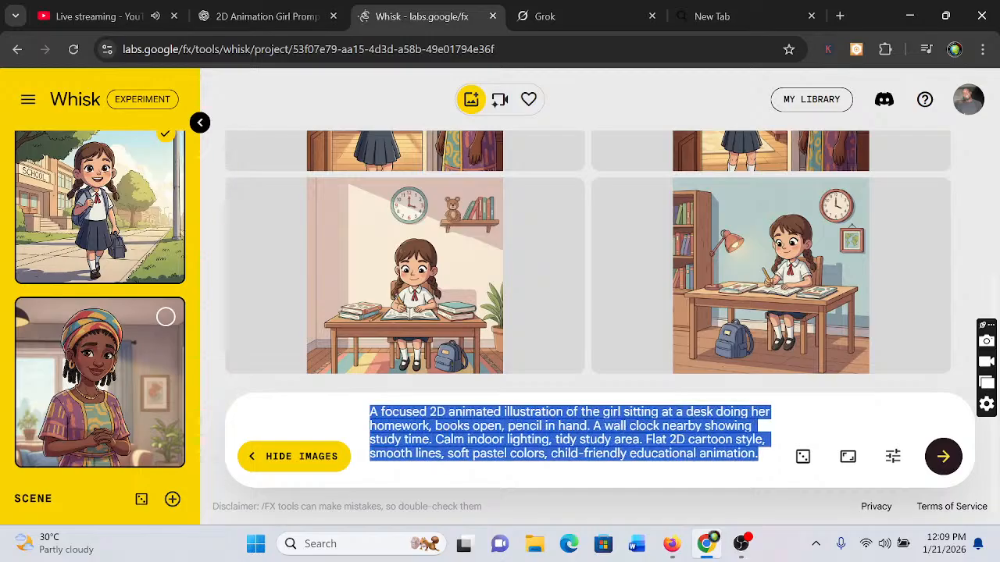
key("BackSpace")
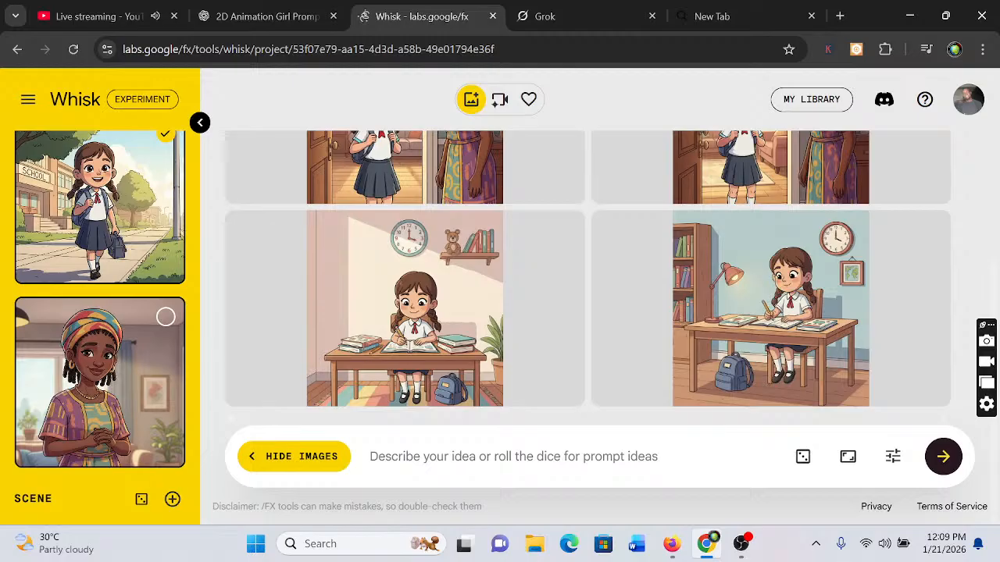
key("ctrl+v")
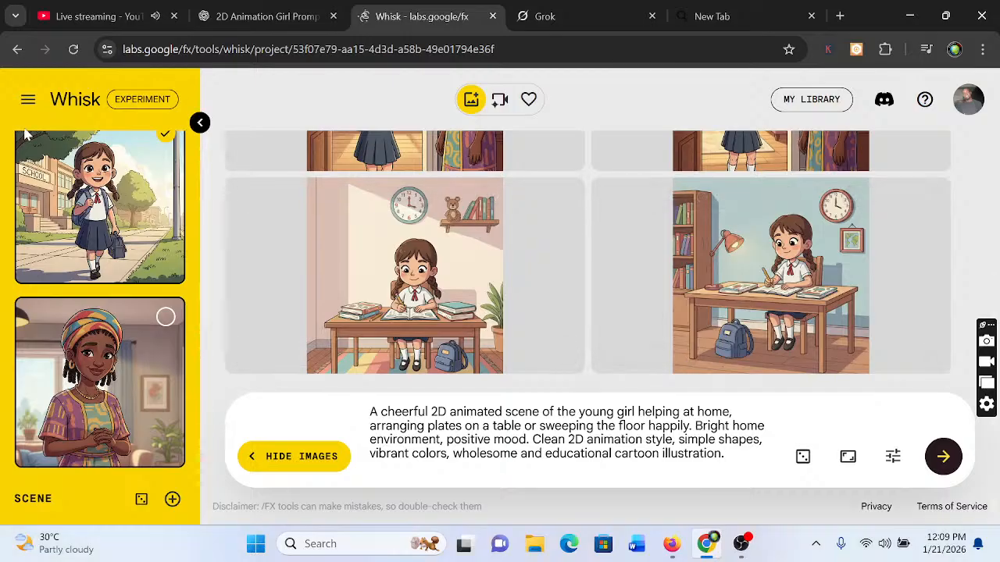
mouse_move(141, 225)
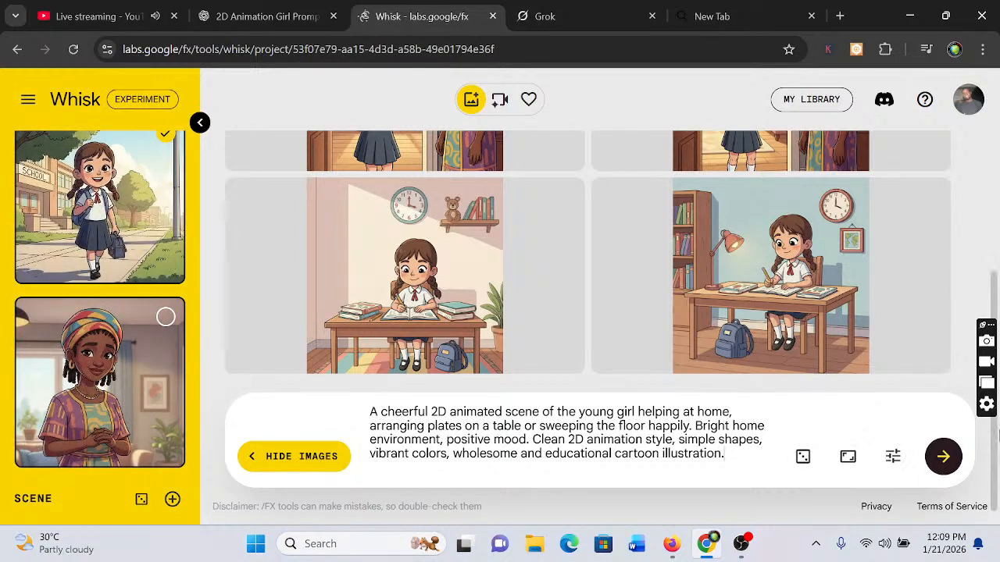
left_click(944, 459)
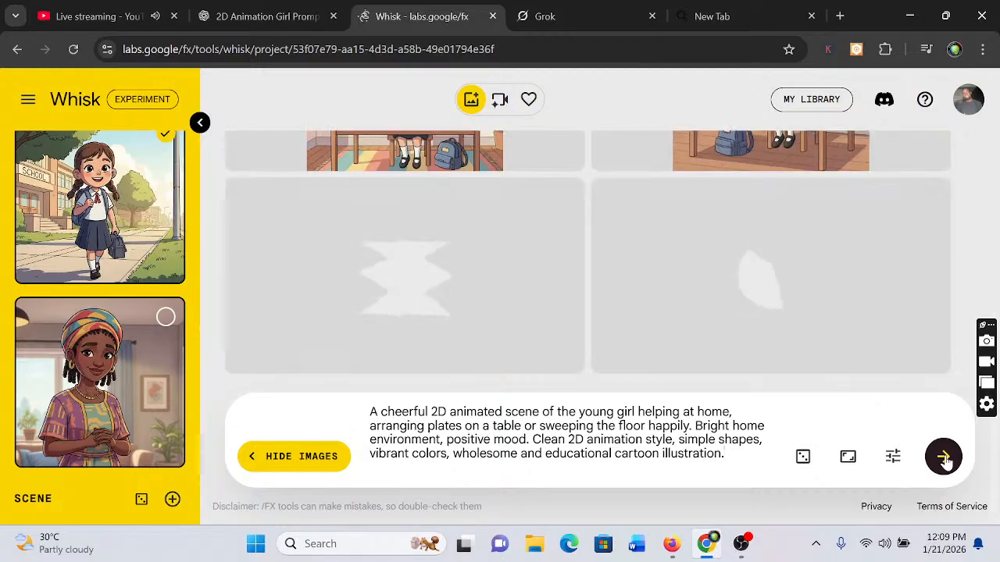
Switch to ChatGPT and copy the image prompt of Scene 5: Reading and Learning
left_click(262, 16)
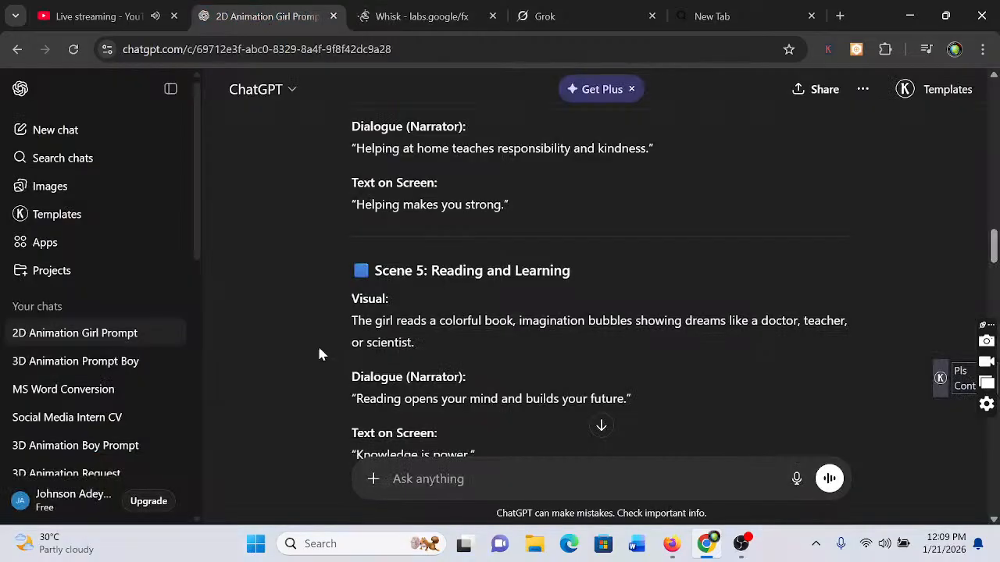
scroll(318, 355, "down", 10)
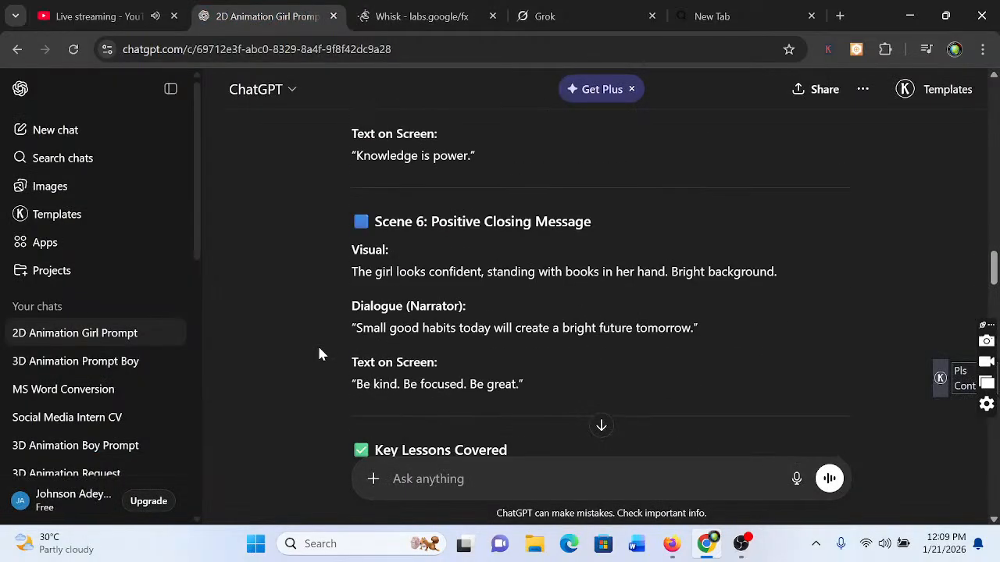
scroll(318, 355, "down", 10)
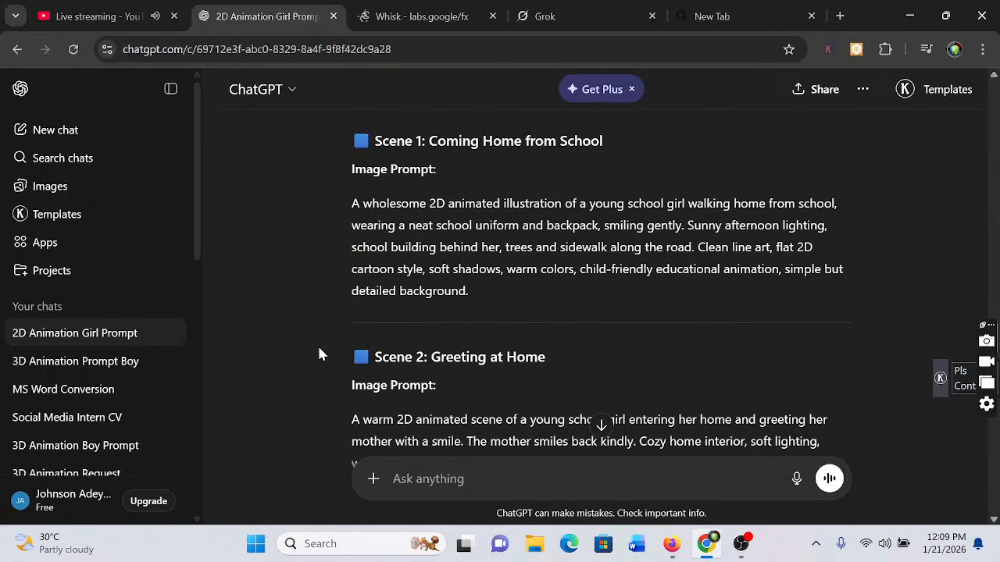
scroll(318, 354, "up", 5)
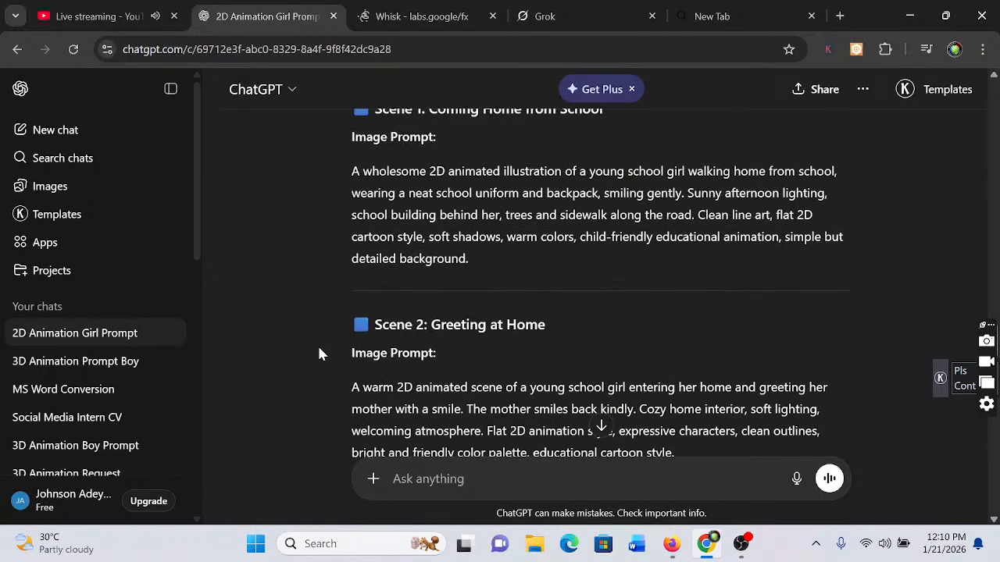
scroll(318, 355, "up", 10)
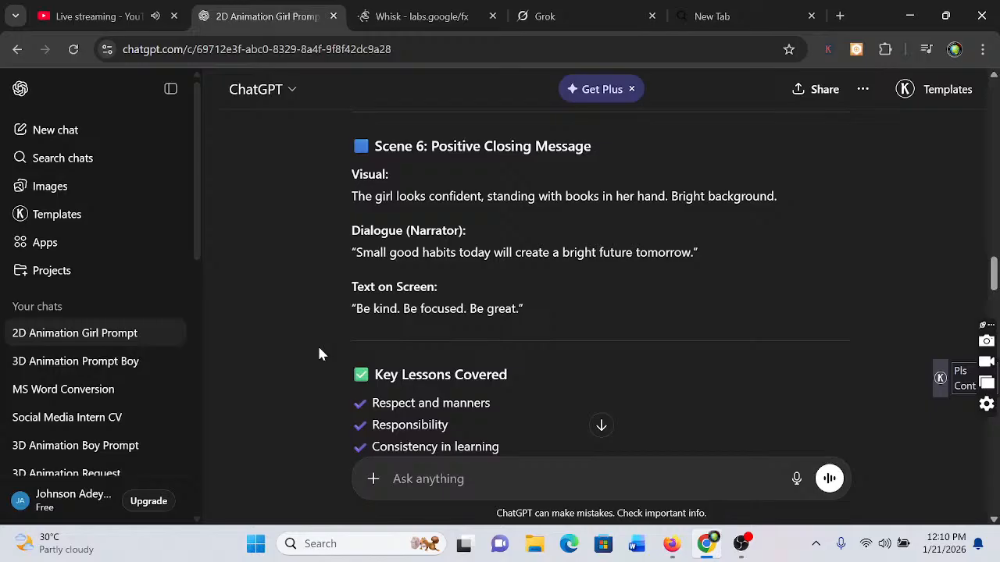
scroll(319, 354, "up", 2)
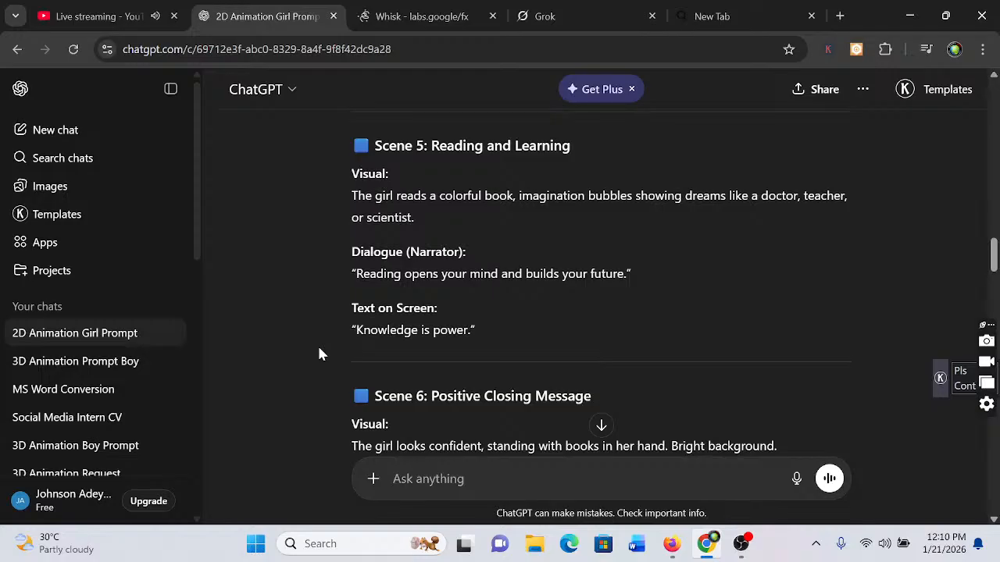
scroll(319, 354, "down", 3)
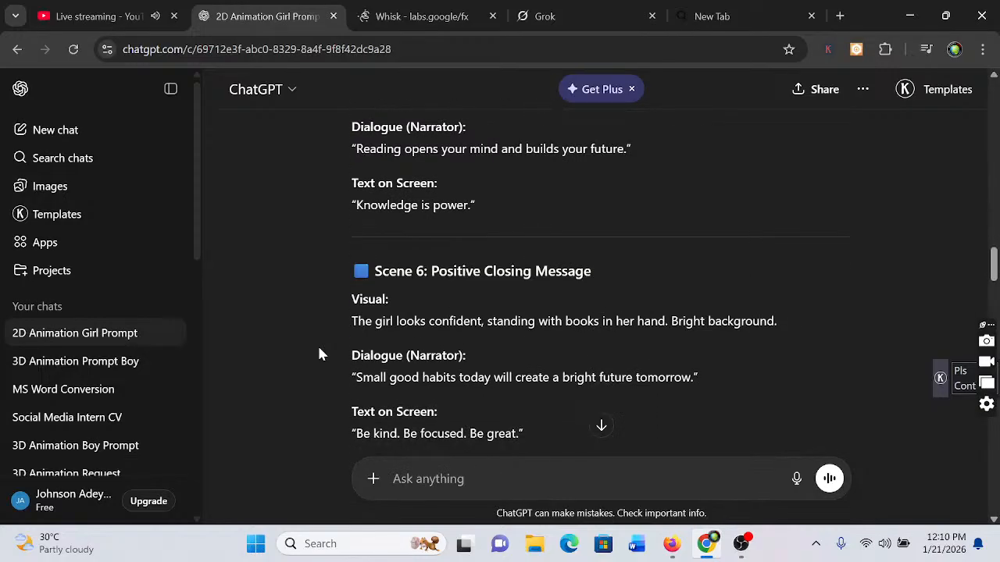
scroll(319, 355, "down", 1)
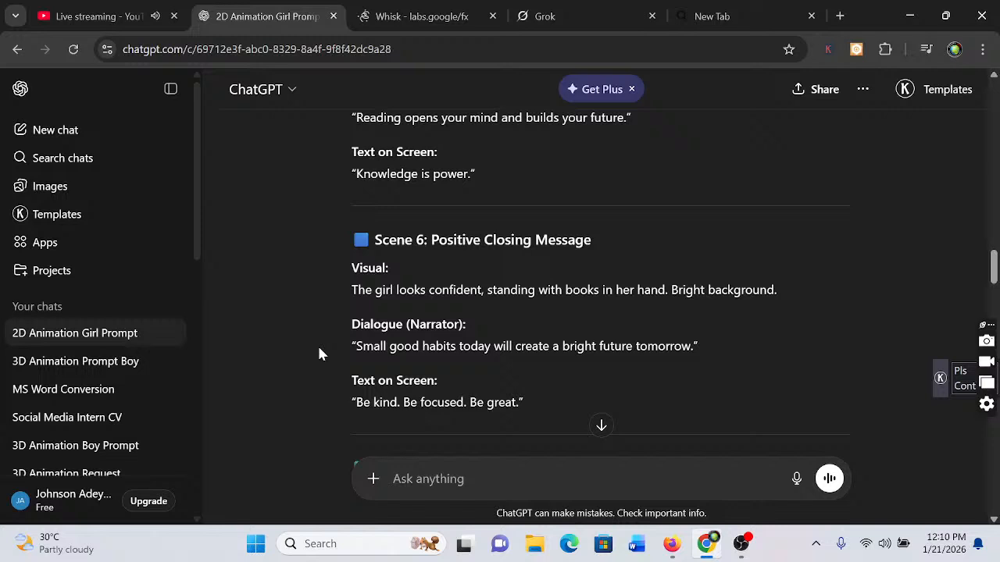
scroll(318, 354, "down", 2)
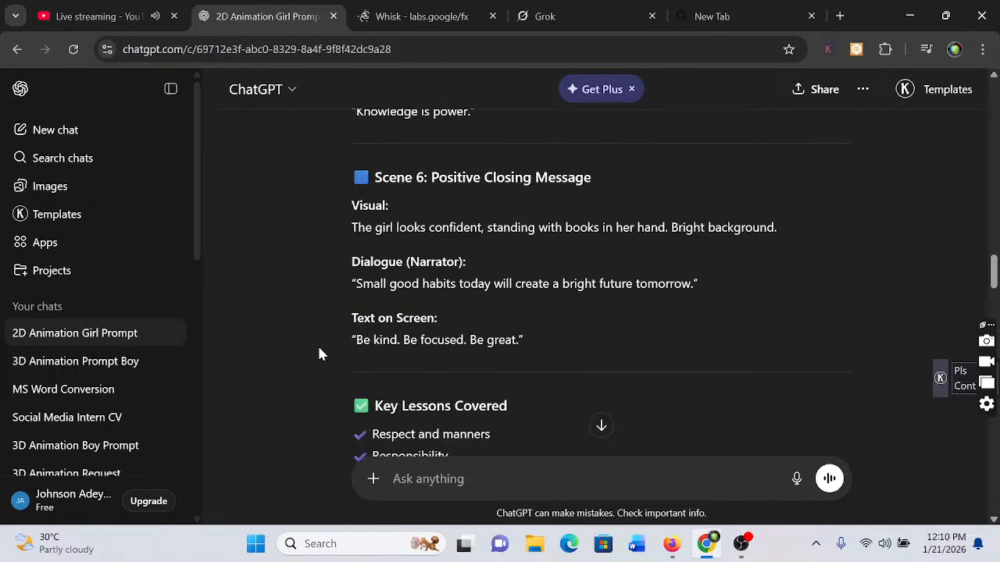
scroll(318, 354, "down", 10)
scroll(319, 354, "down", 12)
scroll(319, 355, "down", 3)
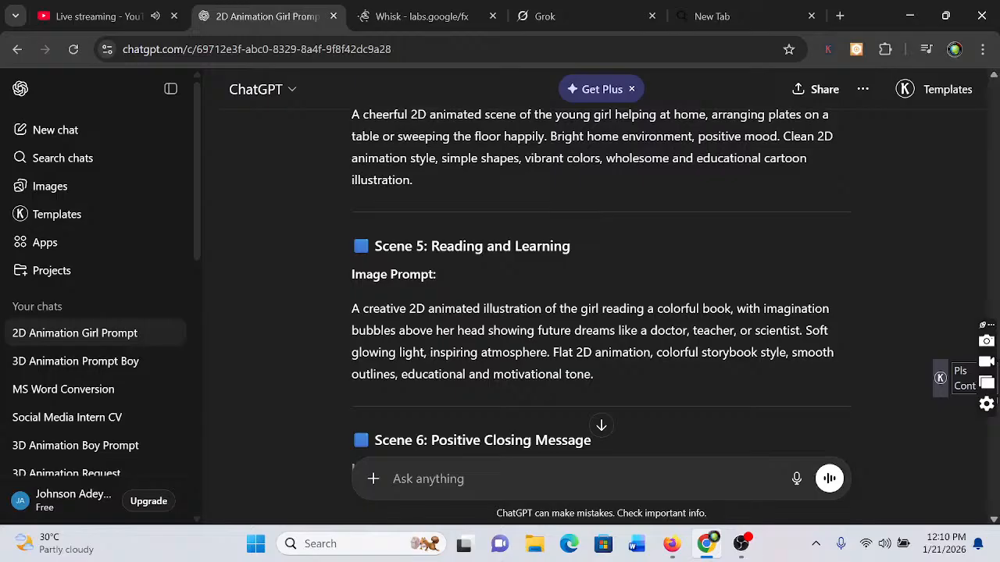
left_click_drag(351, 308, 494, 390)
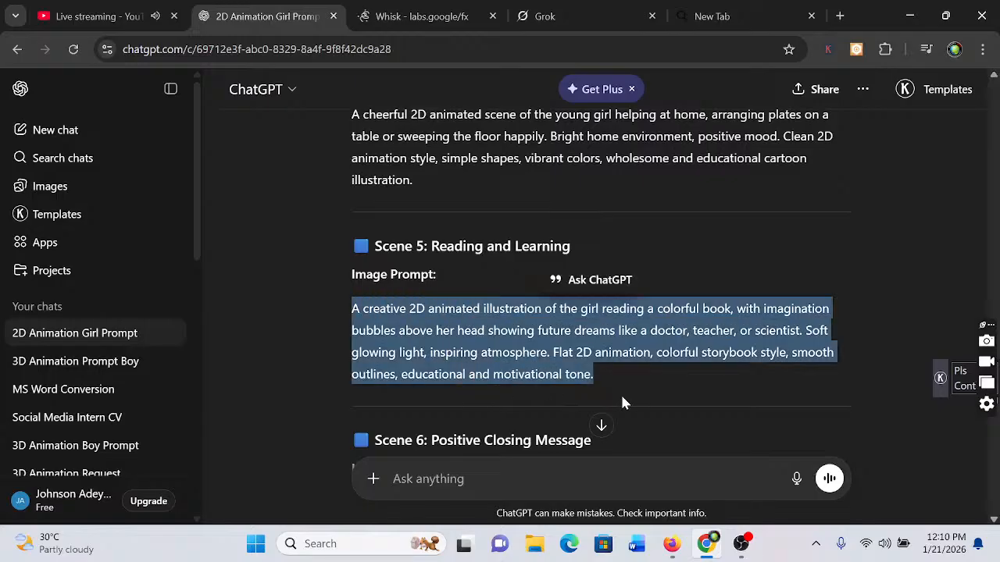
right_click(480, 338)
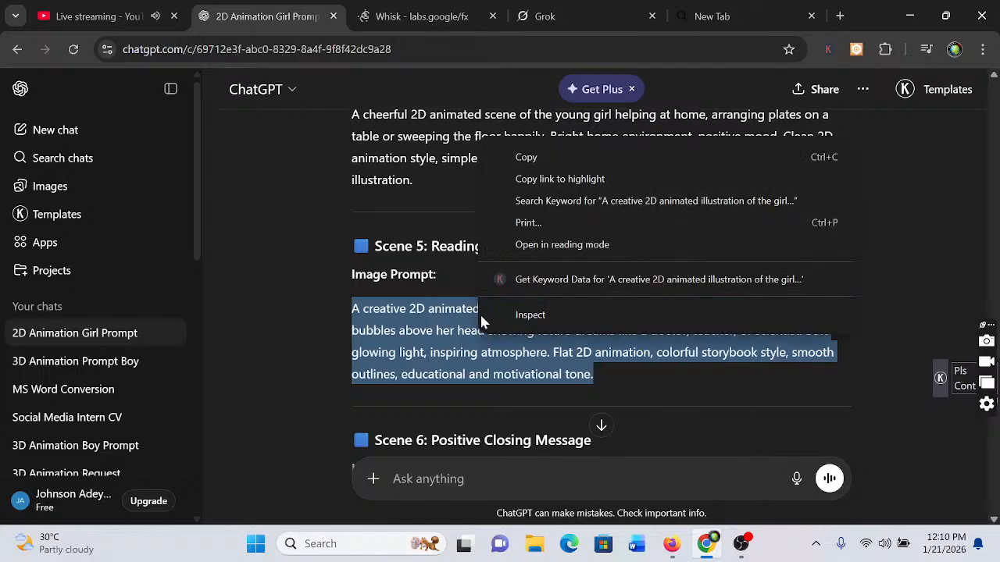
left_click(528, 159)
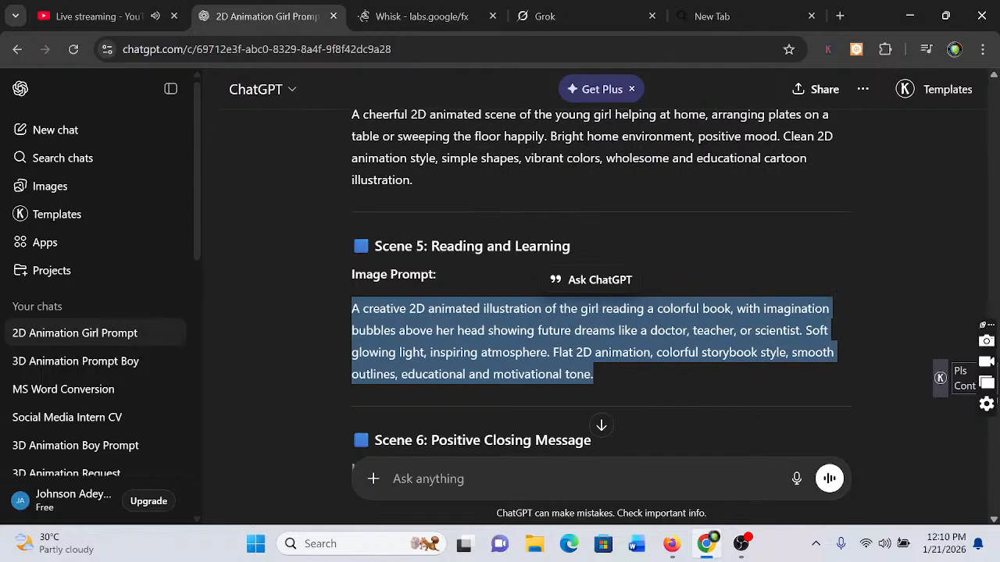
Return to Whisk, replace the prompt with the copied Scene 5 text and generate the images of the girl reading a colorful book
left_click(404, 18)
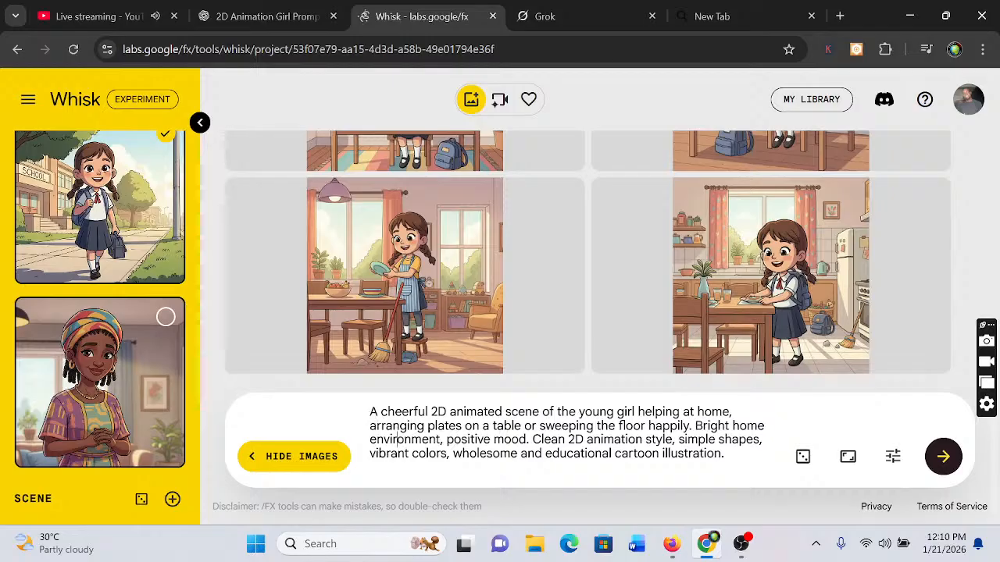
key("ctrl+a")
key("BackSpace")
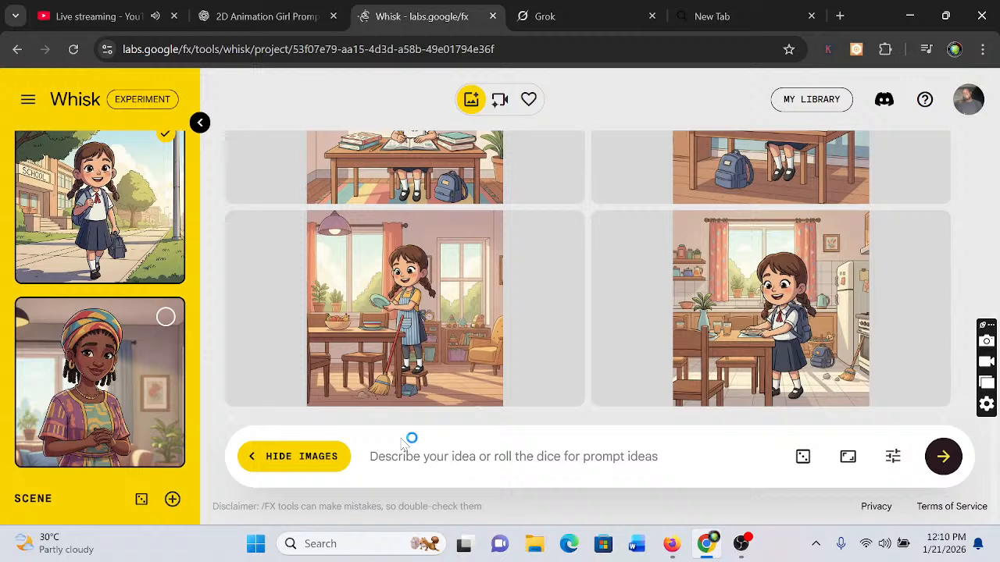
key("ctrl+v")
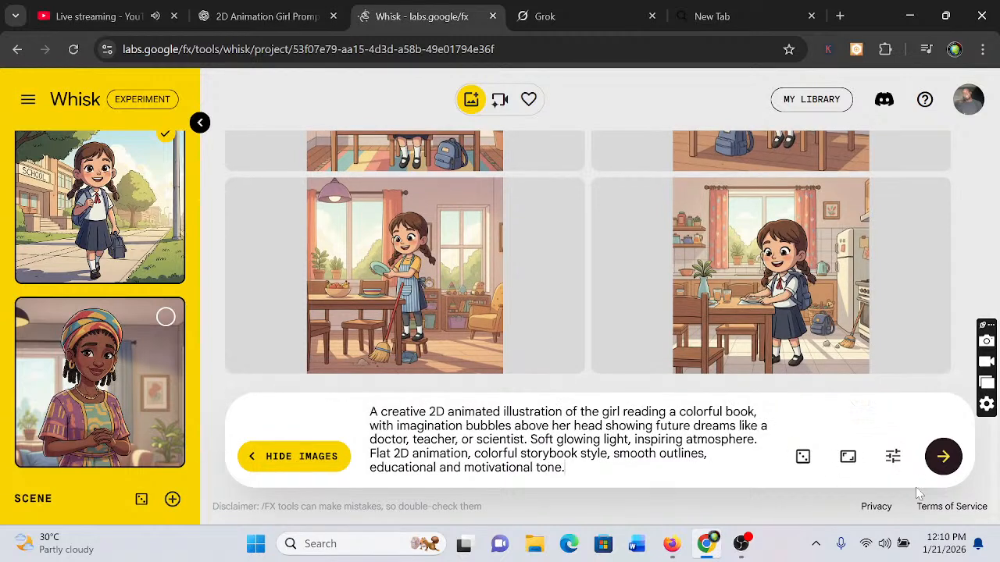
left_click(943, 462)
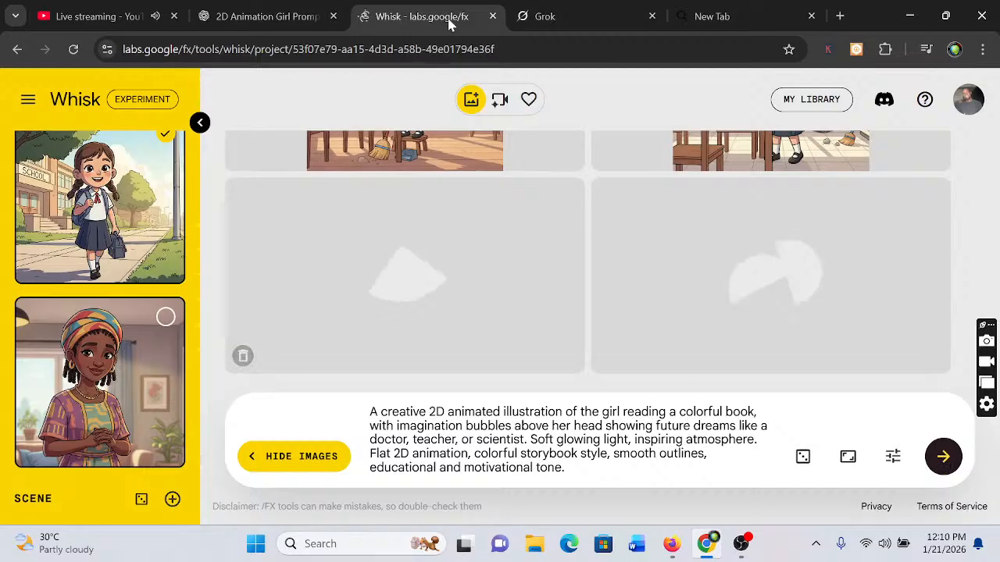
Switch to ChatGPT and copy the image prompt of Scene 6: Positive Closing Message
left_click(241, 16)
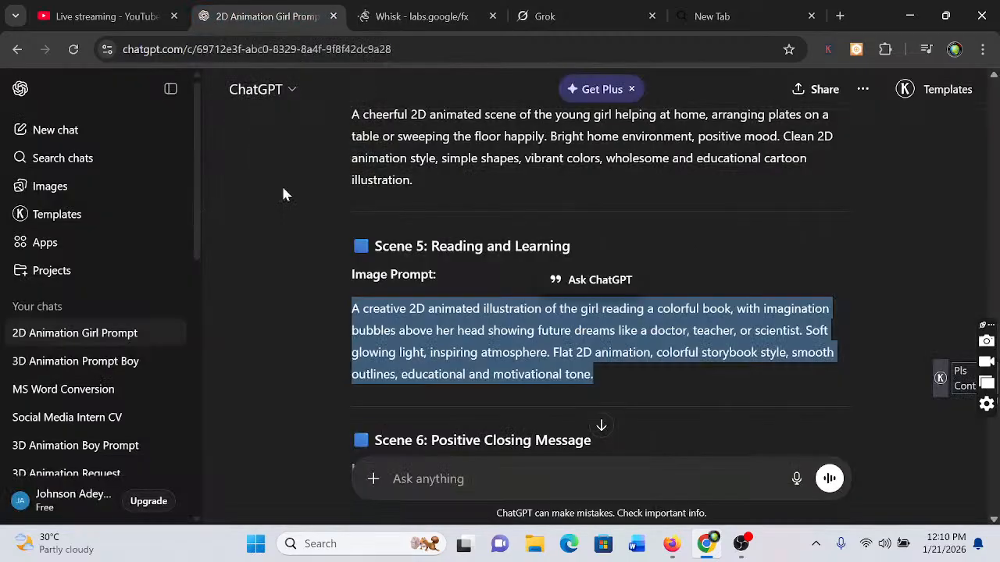
left_click(319, 404)
scroll(320, 404, "down", 2)
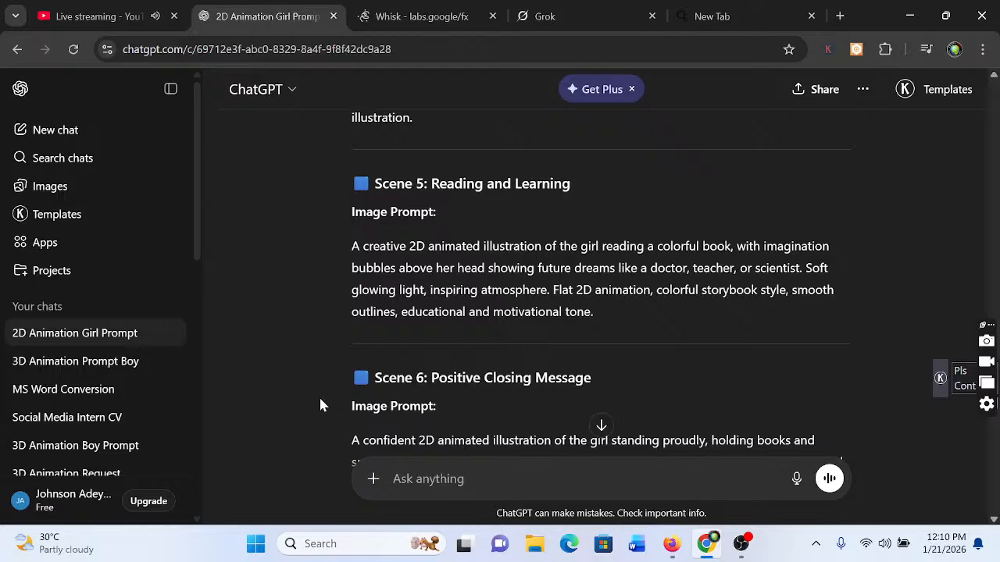
scroll(319, 403, "down", 3)
scroll(318, 404, "up", 1)
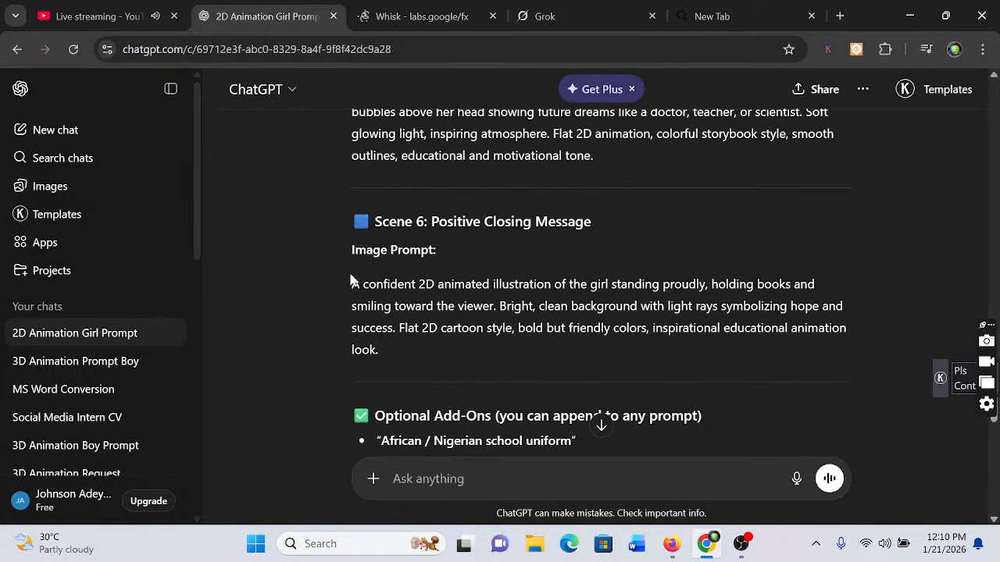
left_click_drag(351, 285, 398, 349)
right_click(356, 320)
left_click(453, 325)
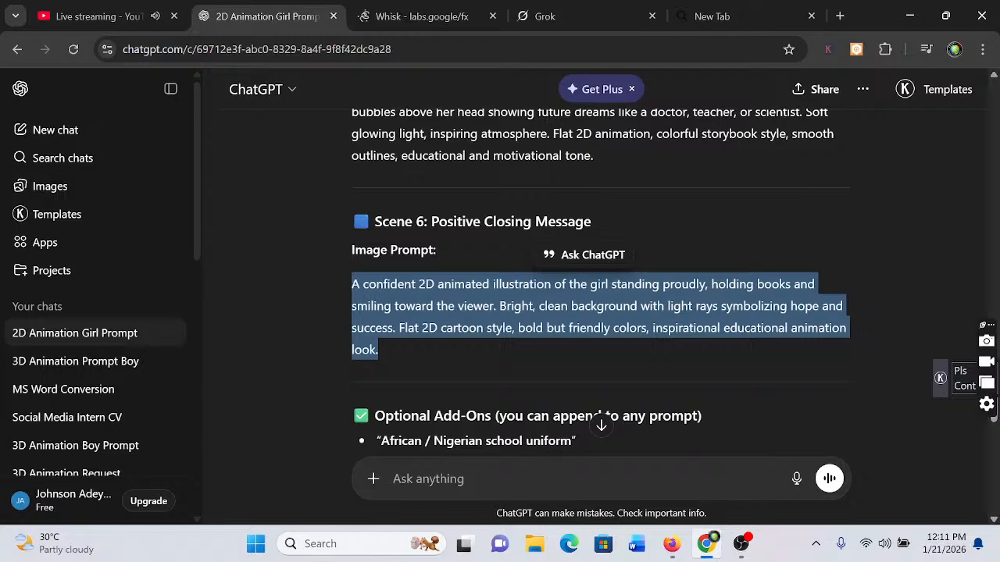
Return to Whisk, replace the prompt with the copied Scene 6 text and generate the images of the girl standing proudly with books
left_click(387, 12)
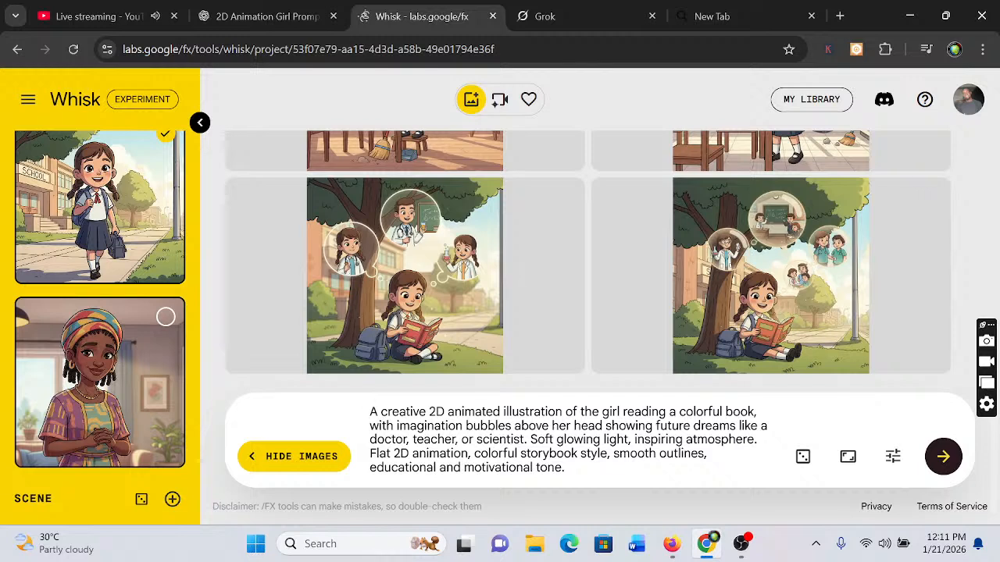
key("ctrl+a")
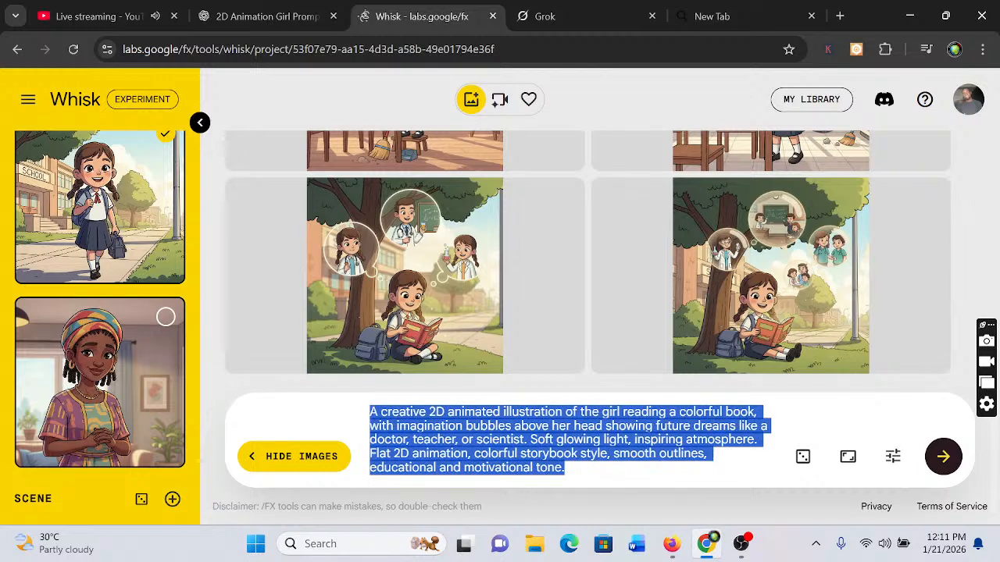
key("BackSpace")
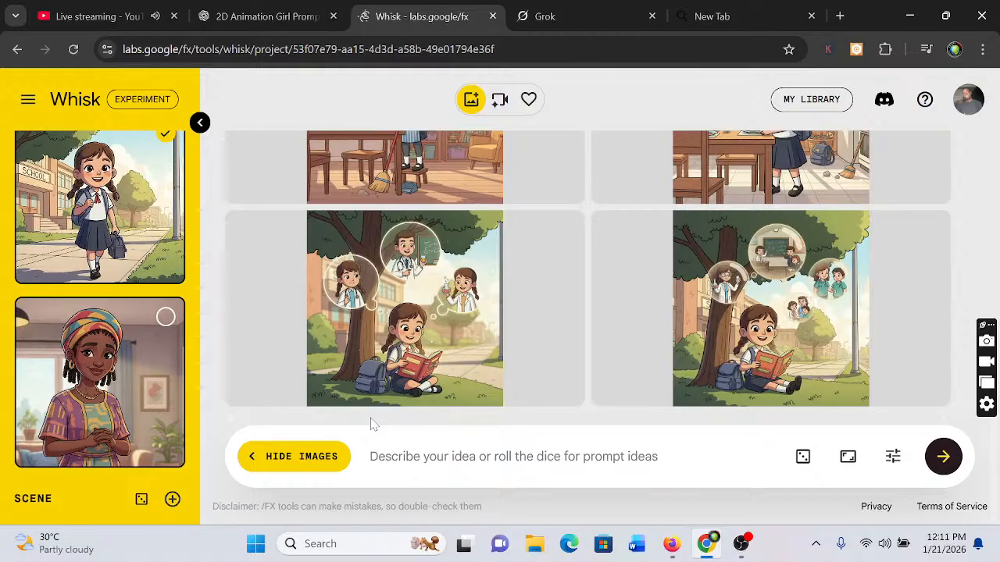
key("ctrl+v")
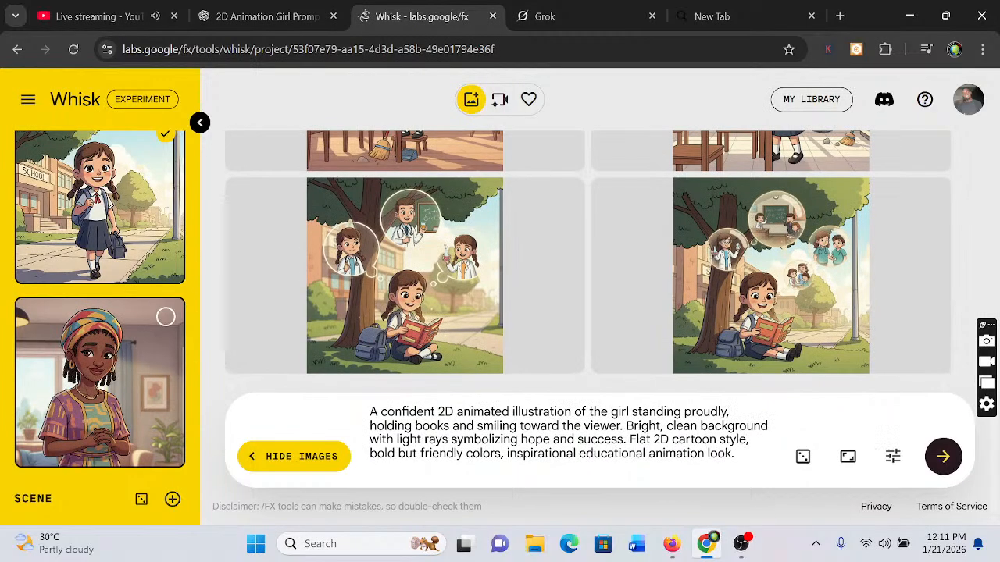
left_click(947, 464)
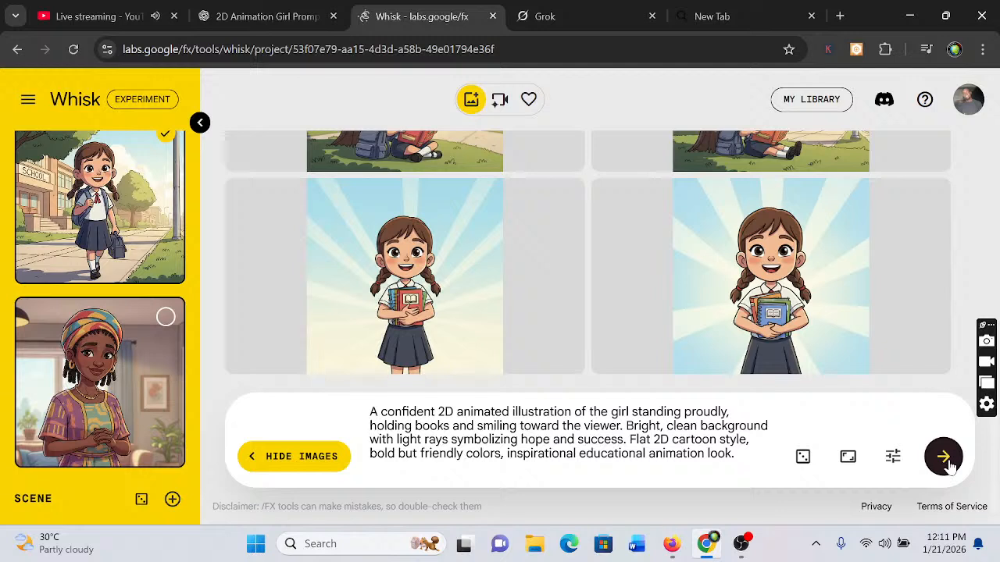
Switch to ChatGPT and look back through the scene image prompts and the visuals and dialogue of the animation script
left_click(260, 14)
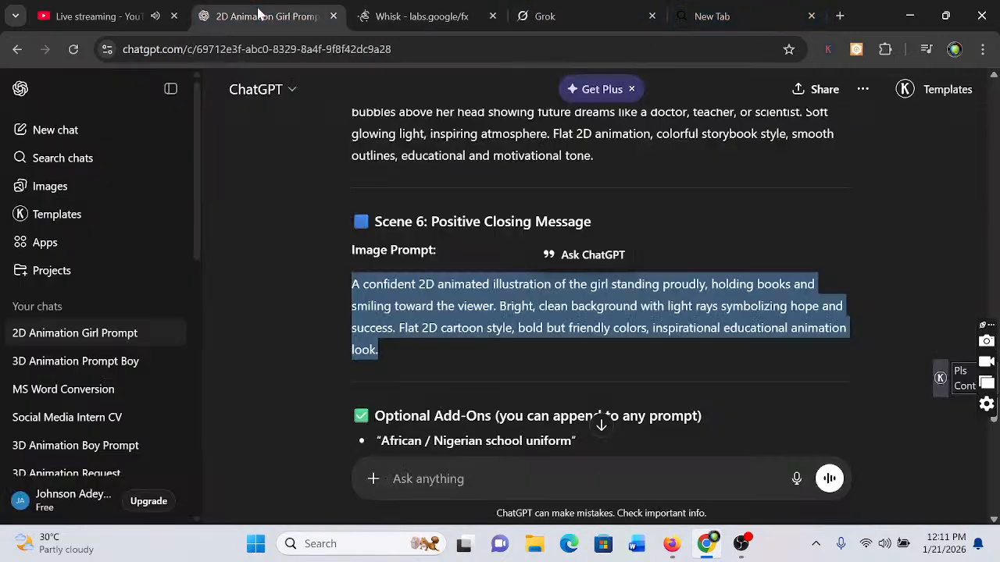
left_click(287, 286)
scroll(288, 287, "up", 1)
scroll(287, 289, "up", 10)
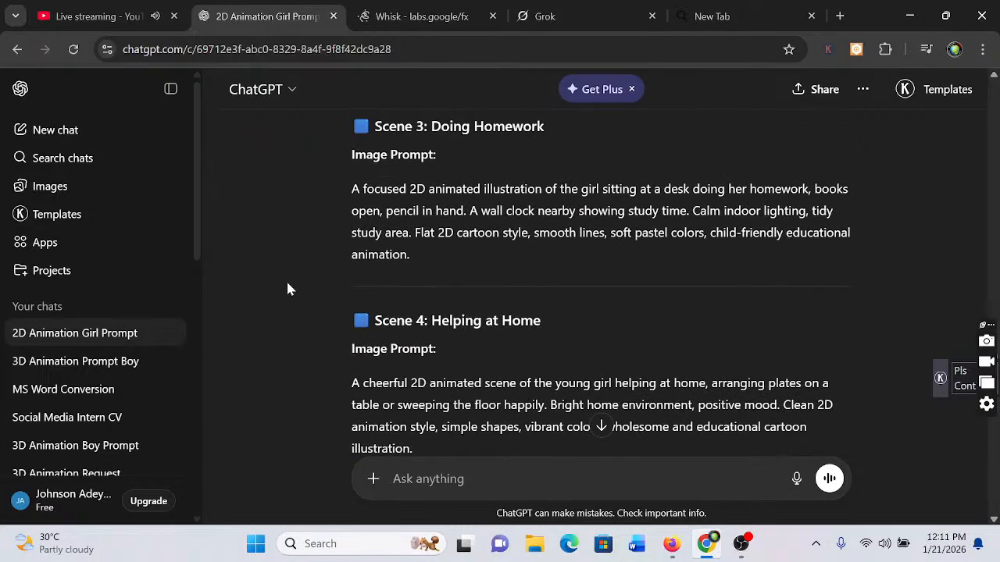
scroll(287, 289, "up", 5)
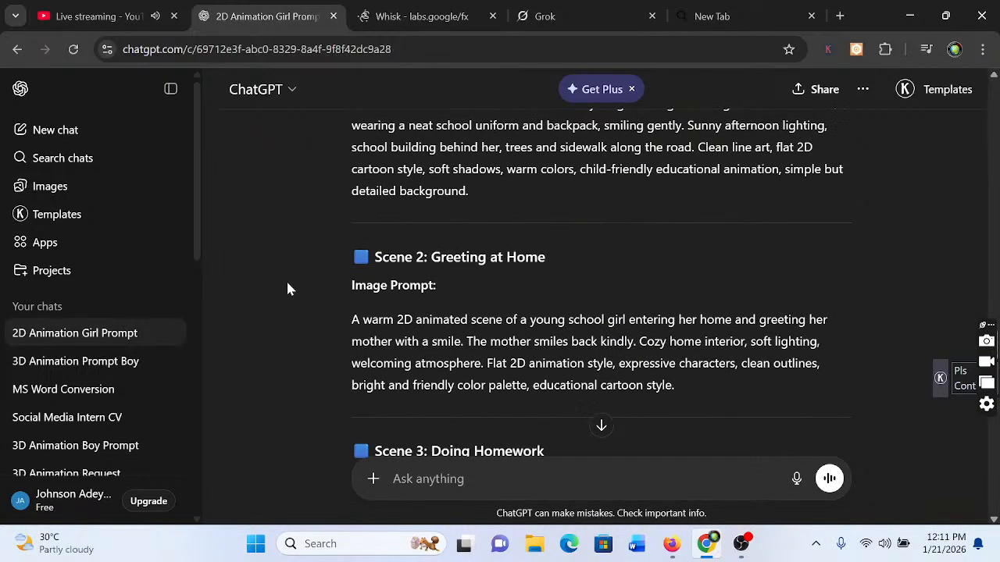
scroll(287, 289, "up", 8)
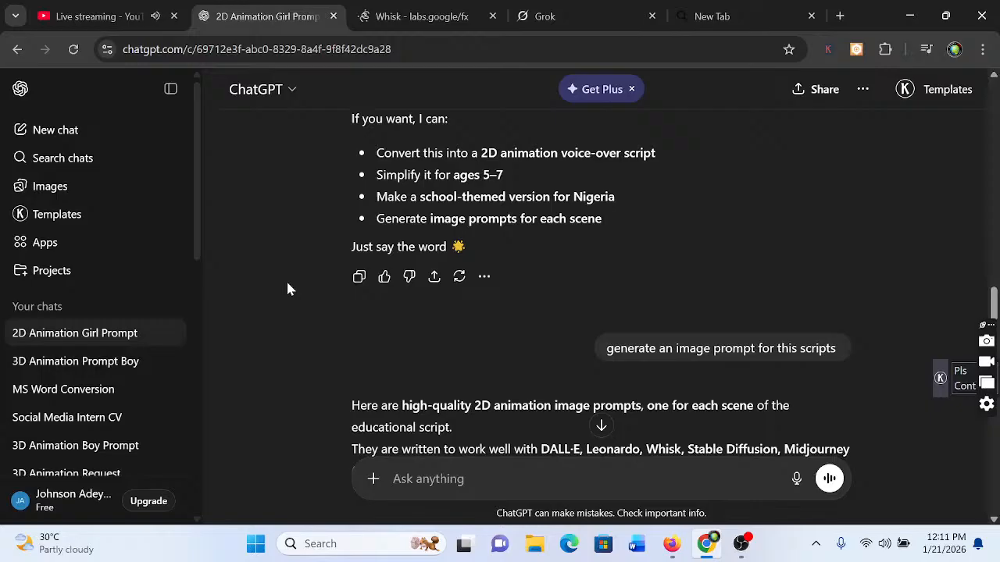
scroll(288, 289, "up", 10)
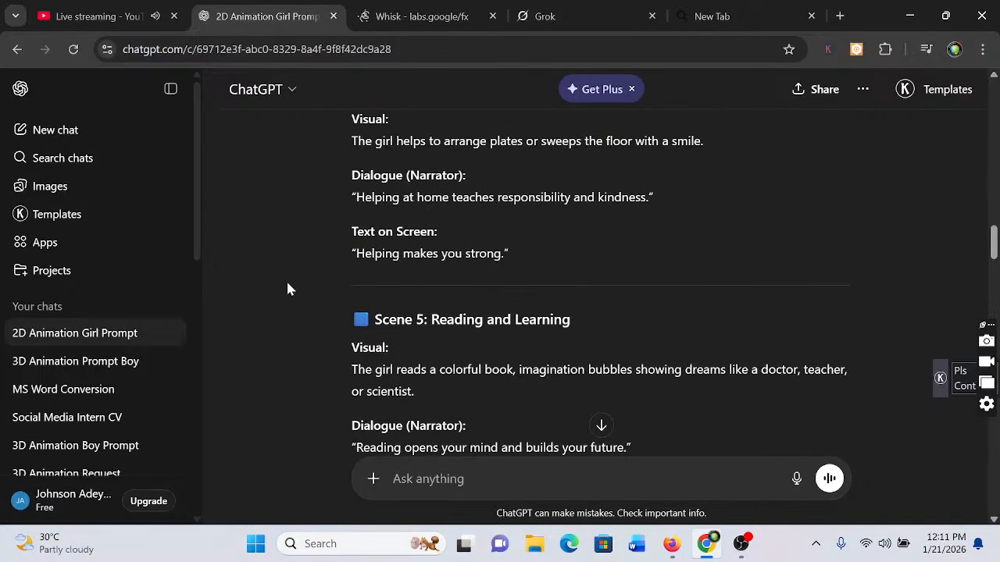
scroll(288, 289, "up", 4)
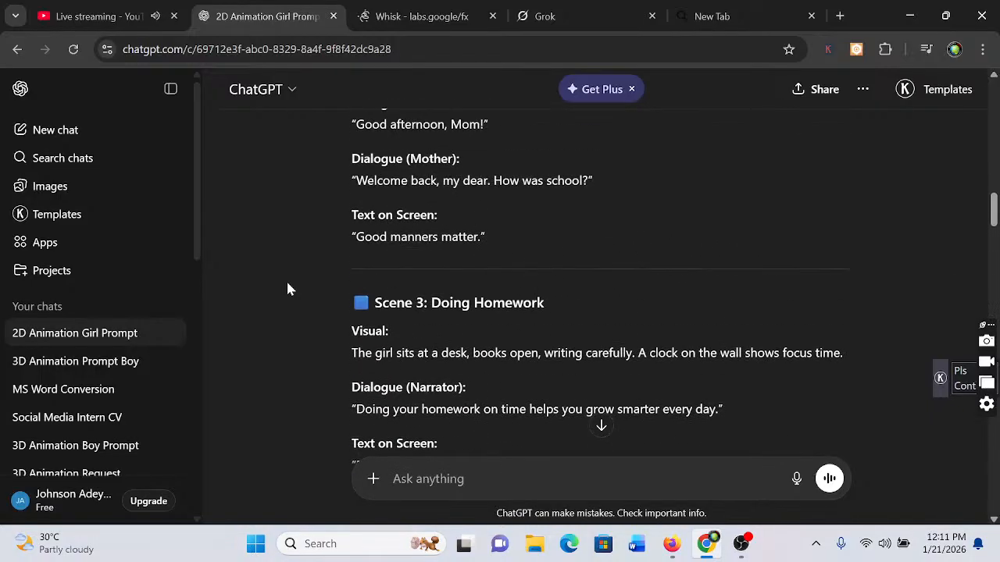
scroll(287, 289, "up", 3)
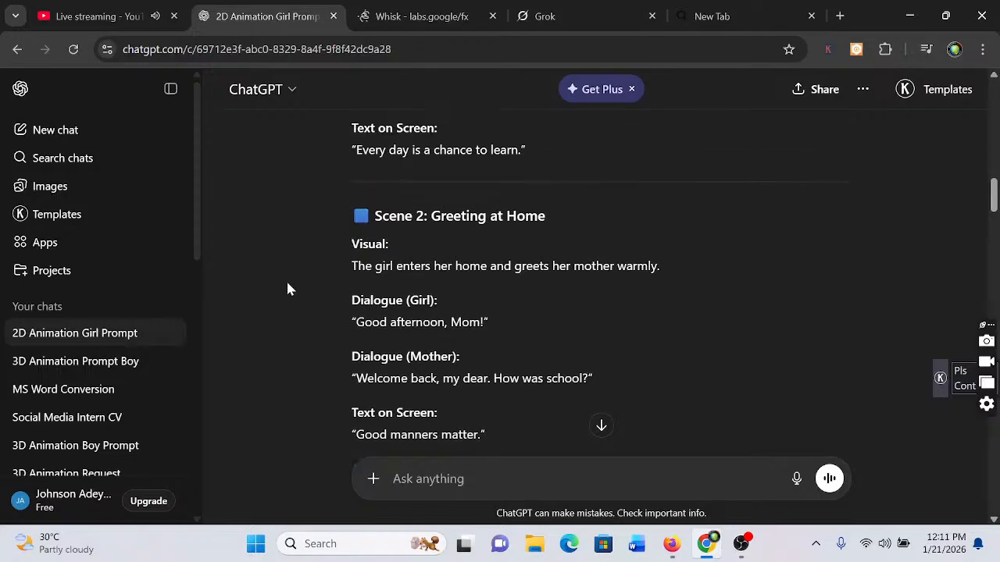
scroll(288, 289, "up", 1)
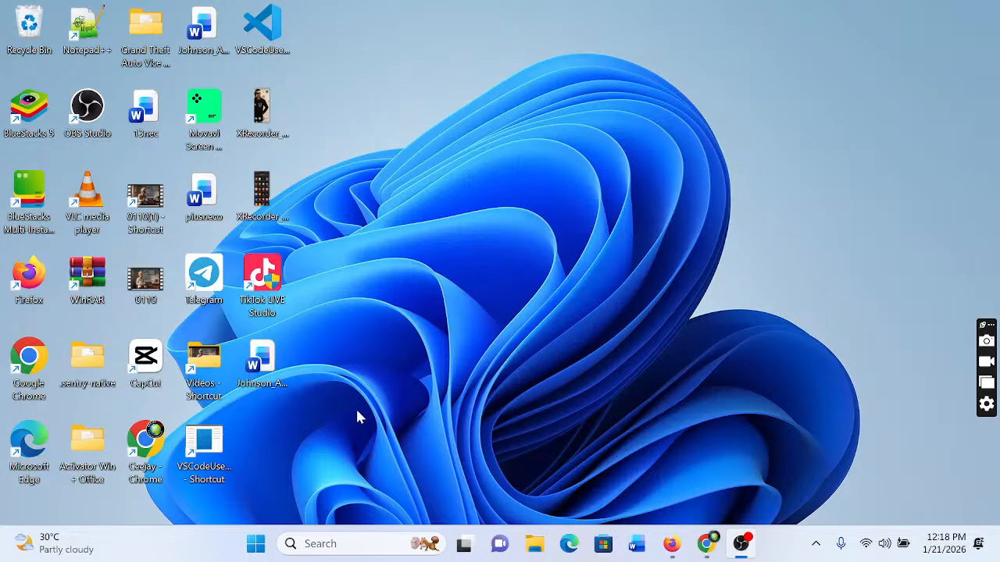
Bring the Chrome window back up from the desktop and sign in to Whisk with Google
key("super")
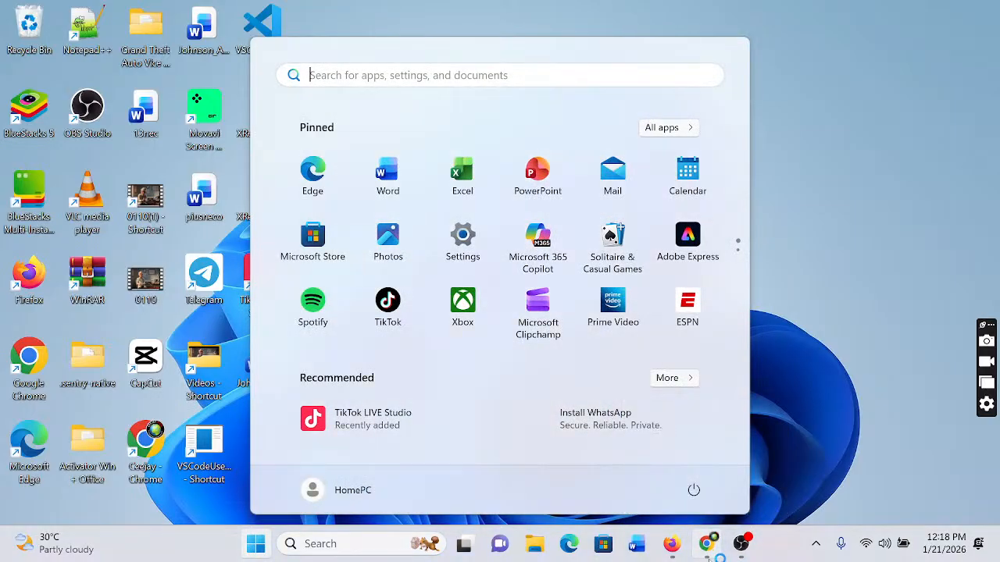
left_click(708, 547)
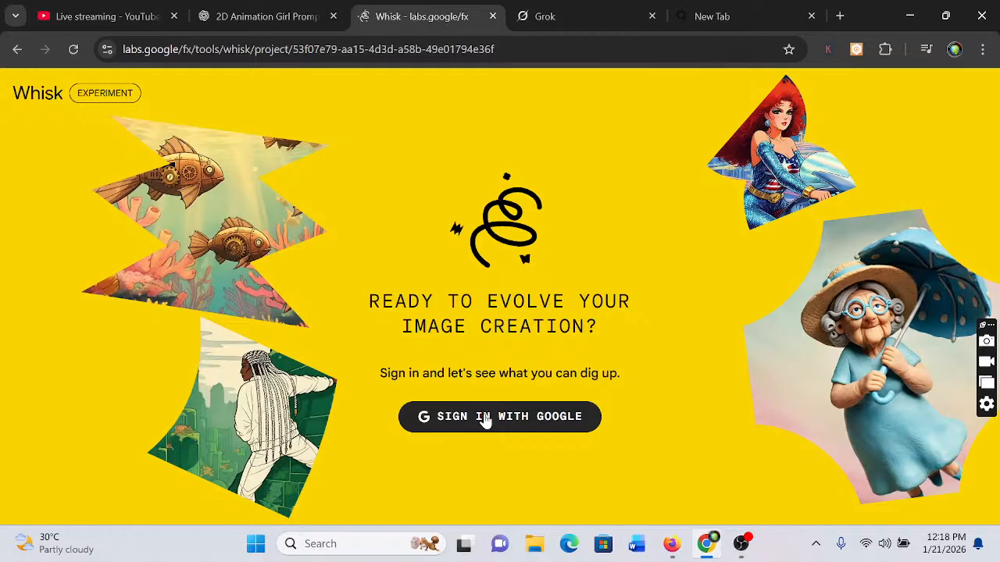
left_click(485, 418)
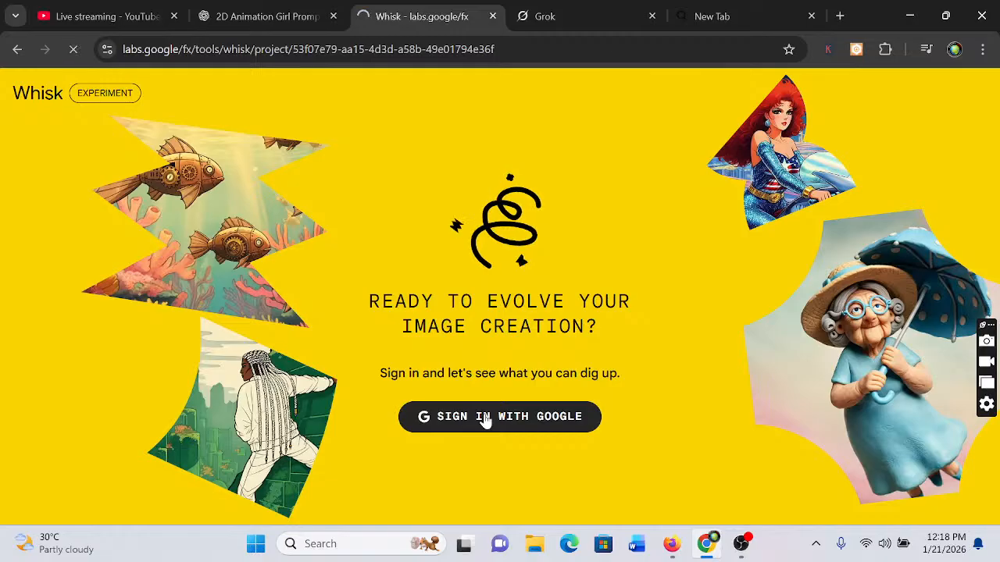
mouse_move(743, 551)
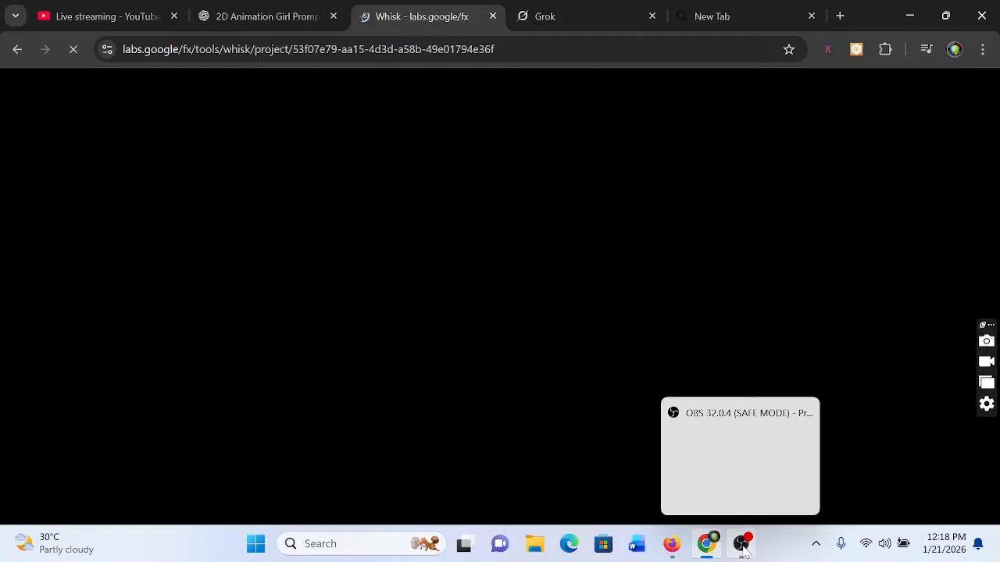